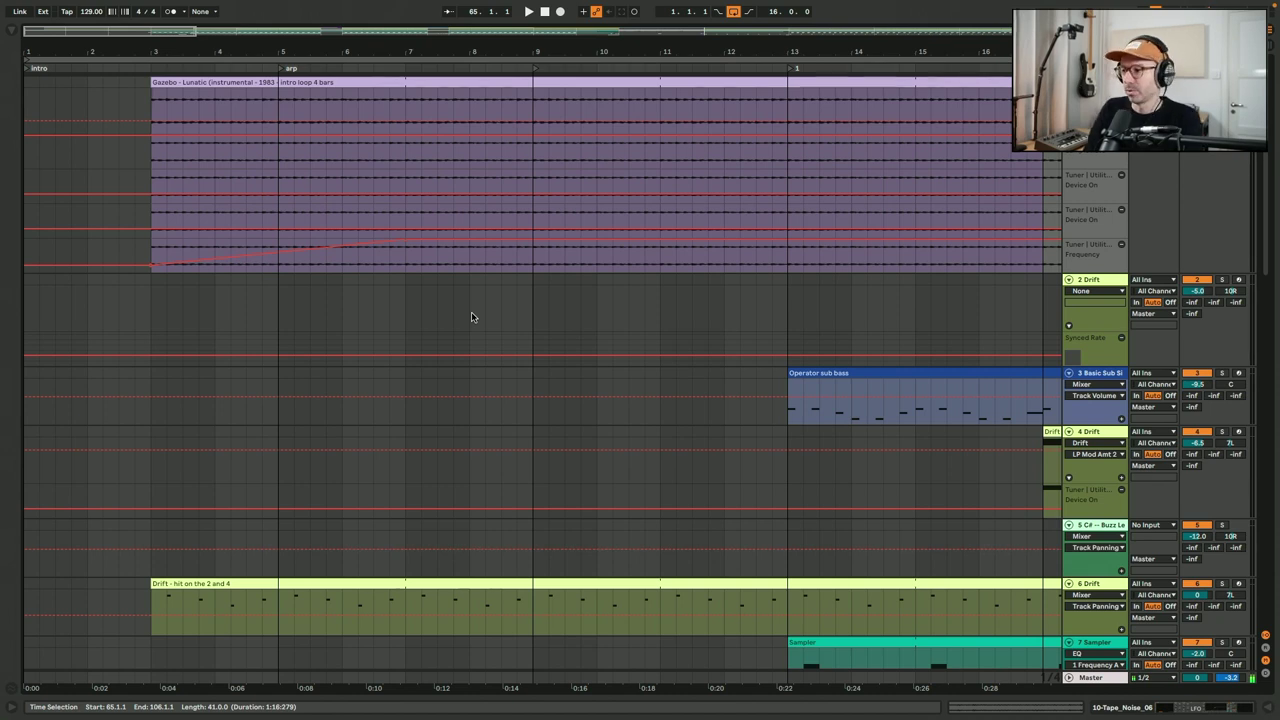
- Find the D# pad clip on the 8 Sampler track in the intro section
scroll(472, 317, down, 10)
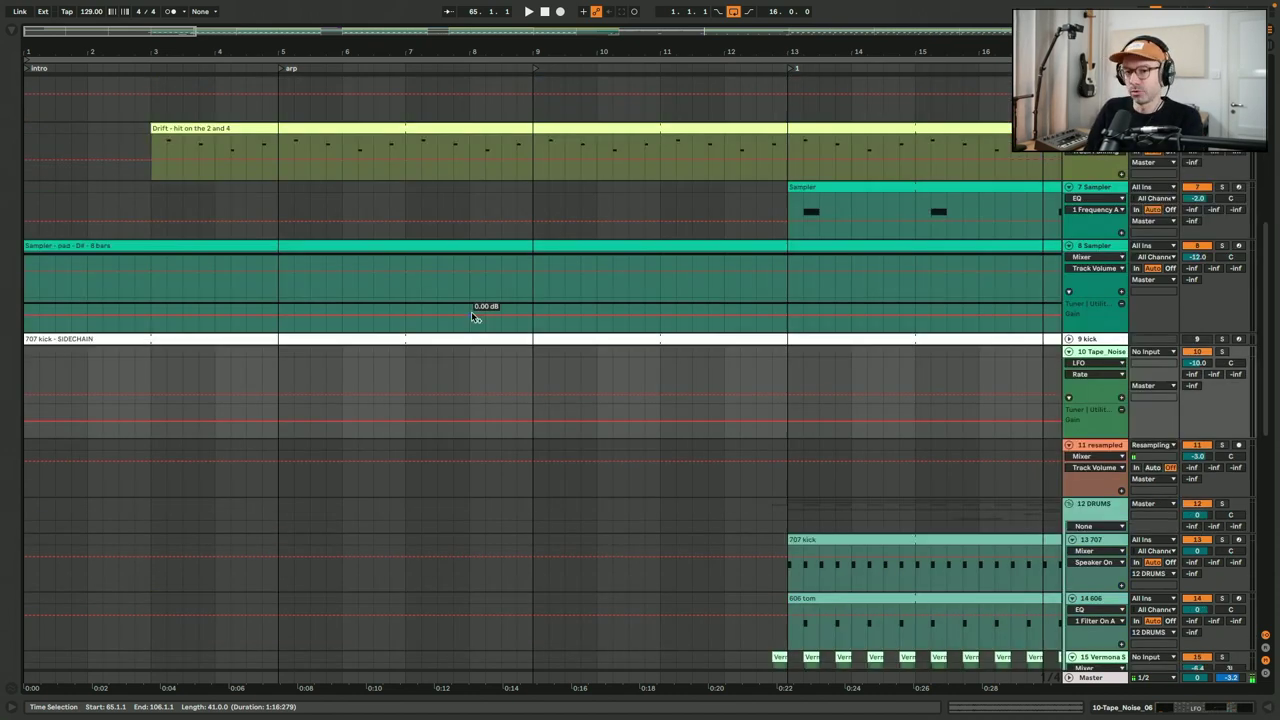
click(450, 243)
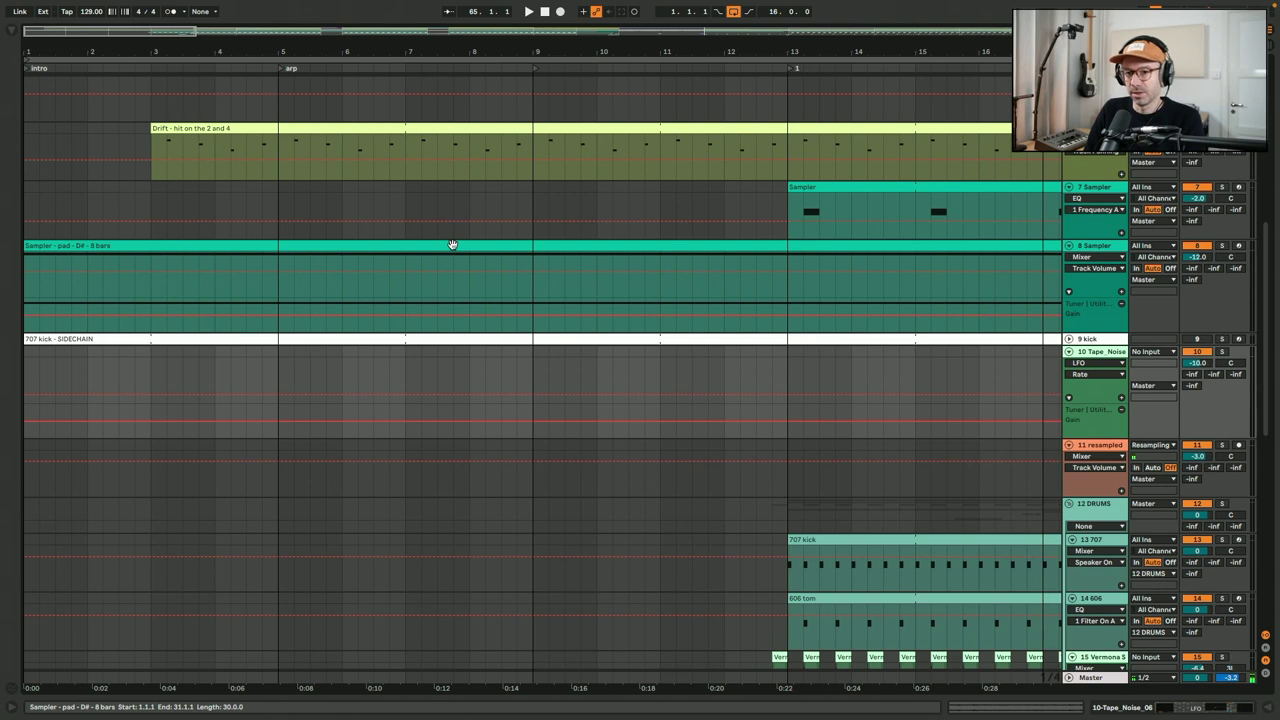
scroll(452, 243, up, 10)
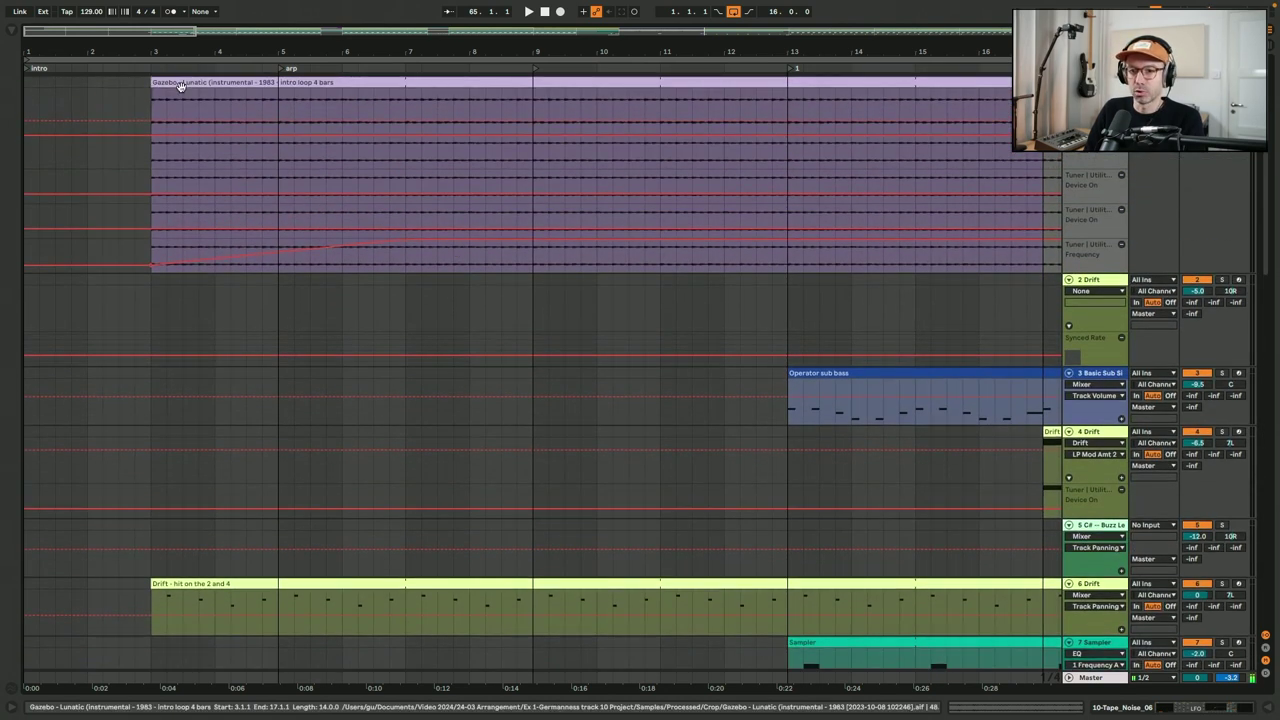
- Place the insertion point at bar 3 on the intro loop's frequency automation and show that track's device chain
click(152, 257)
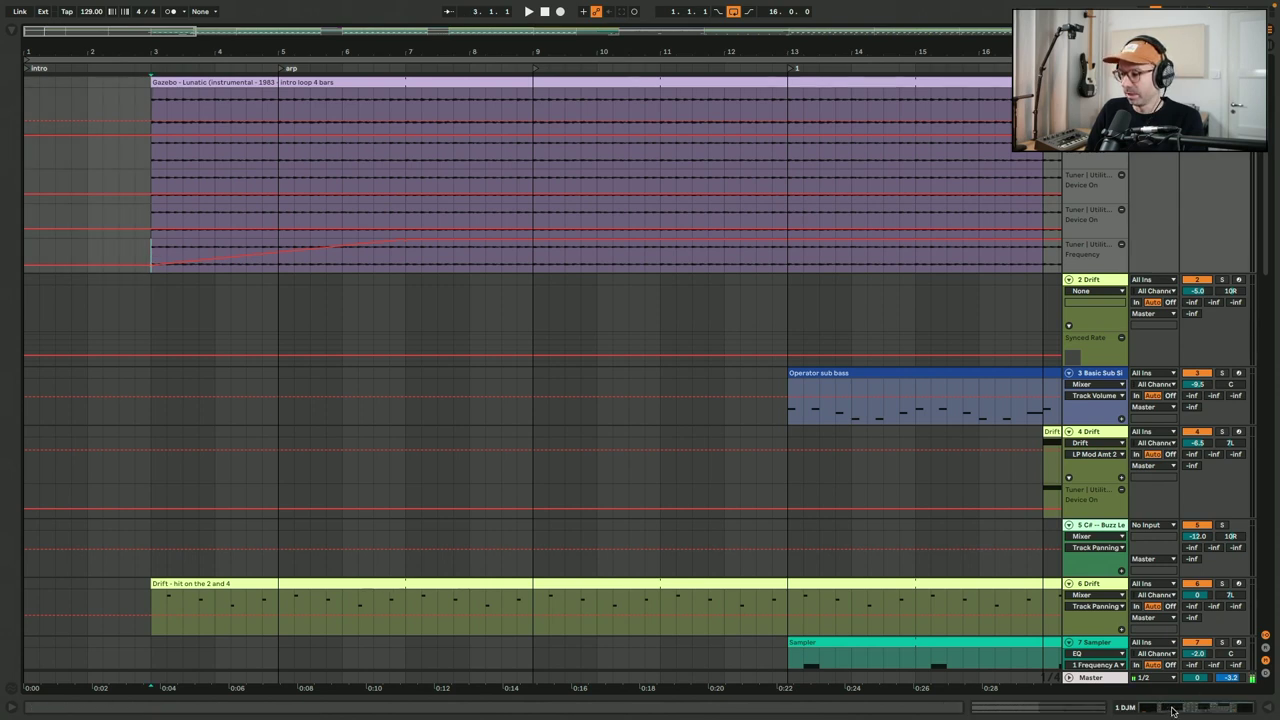
click(1173, 710)
click(155, 252)
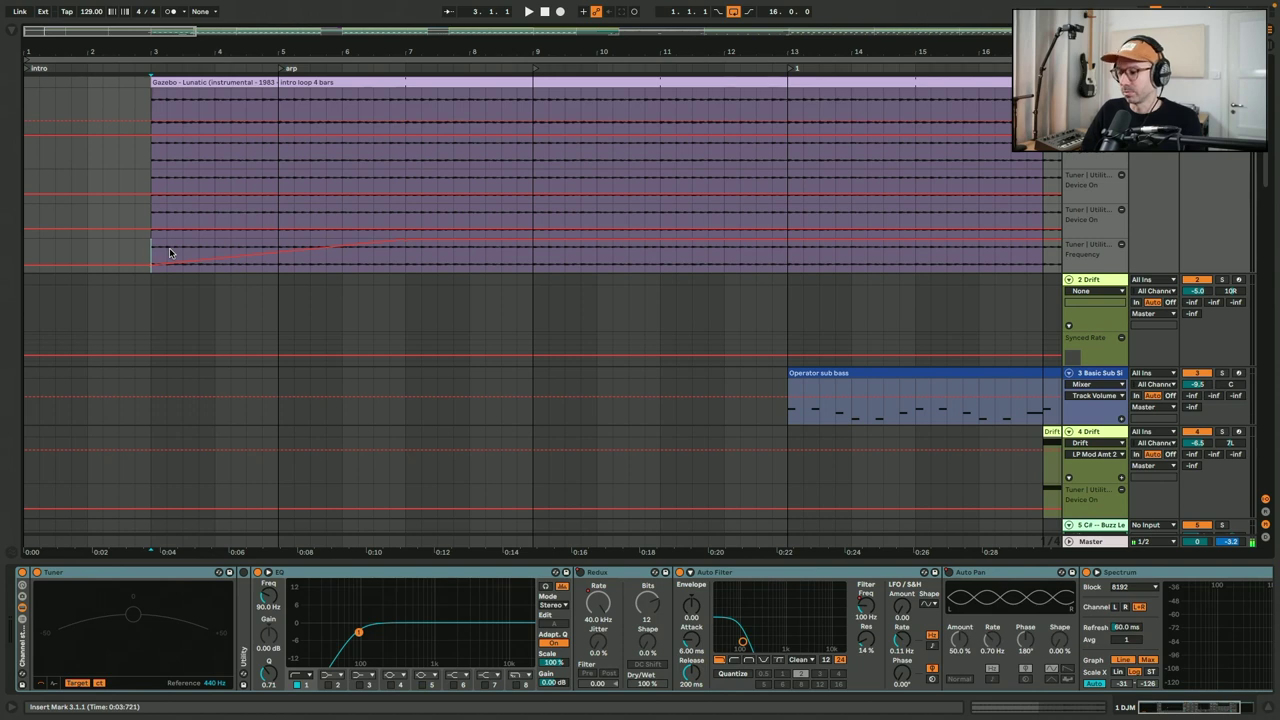
- Play the arrangement from the very start through section 1 while following the tracks down to the drums
key(Home)
key(space)
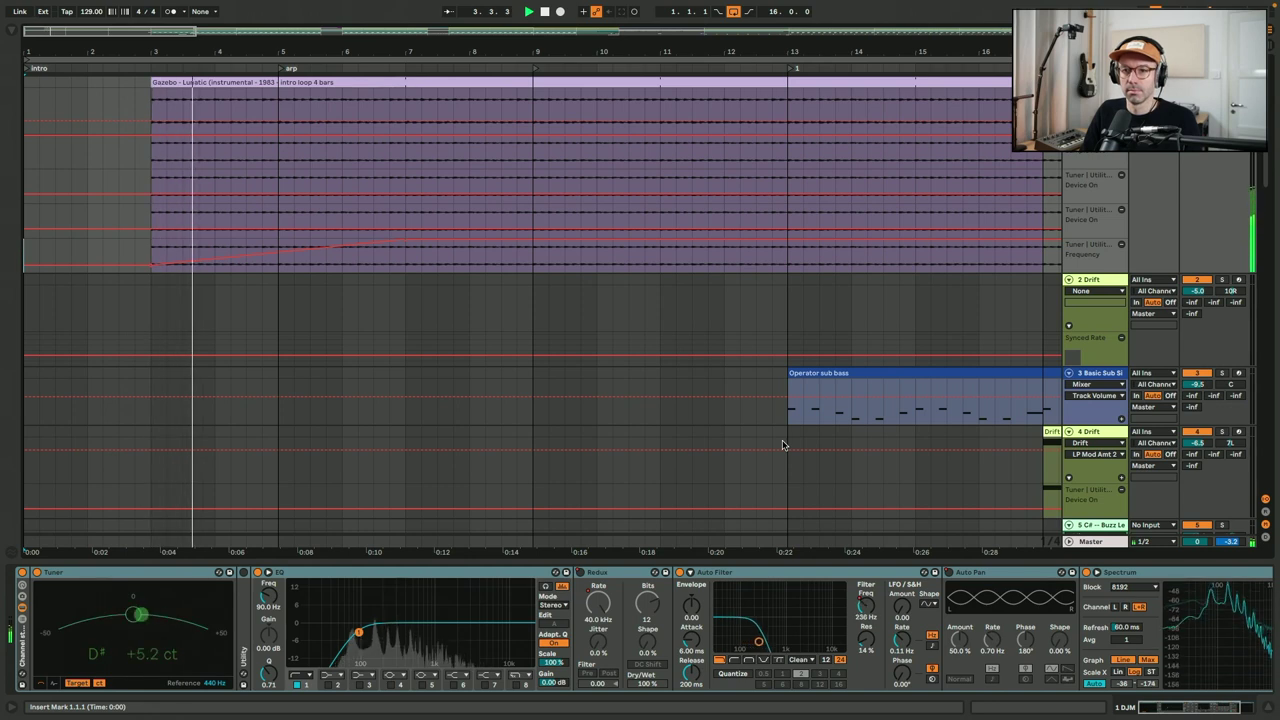
scroll(783, 445, down, 3)
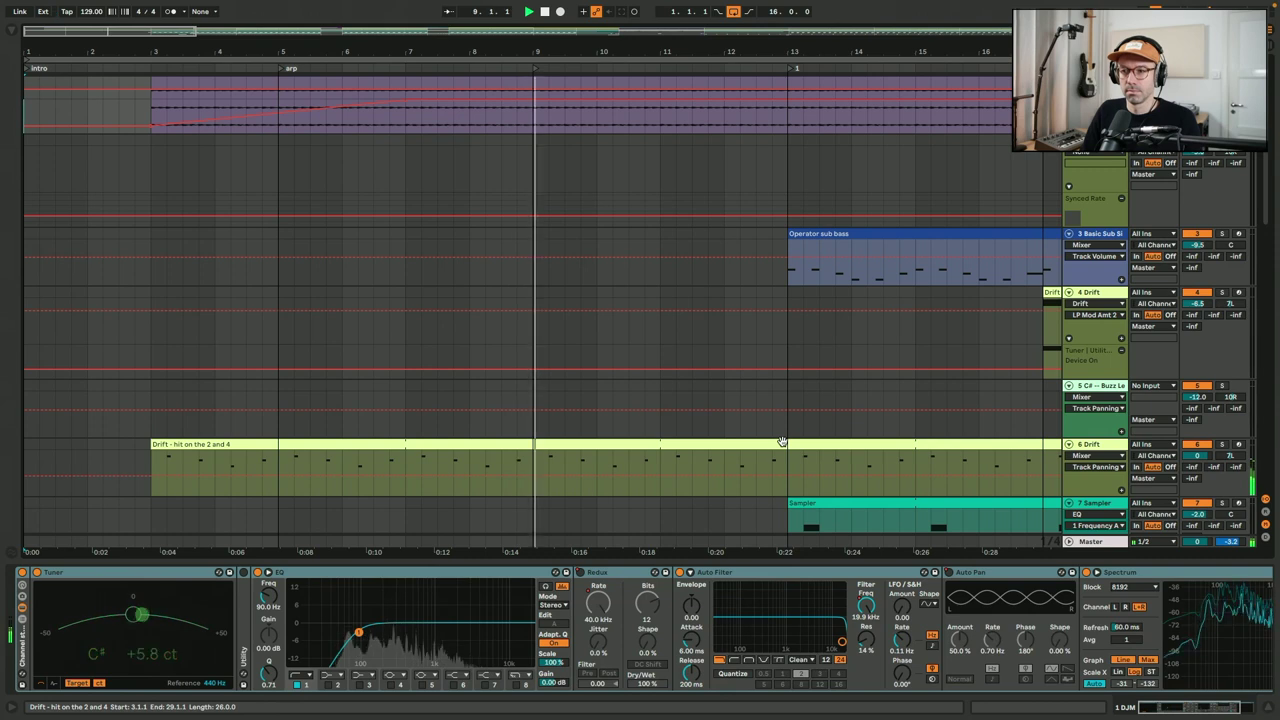
scroll(782, 442, down, 6)
scroll(783, 444, down, 6)
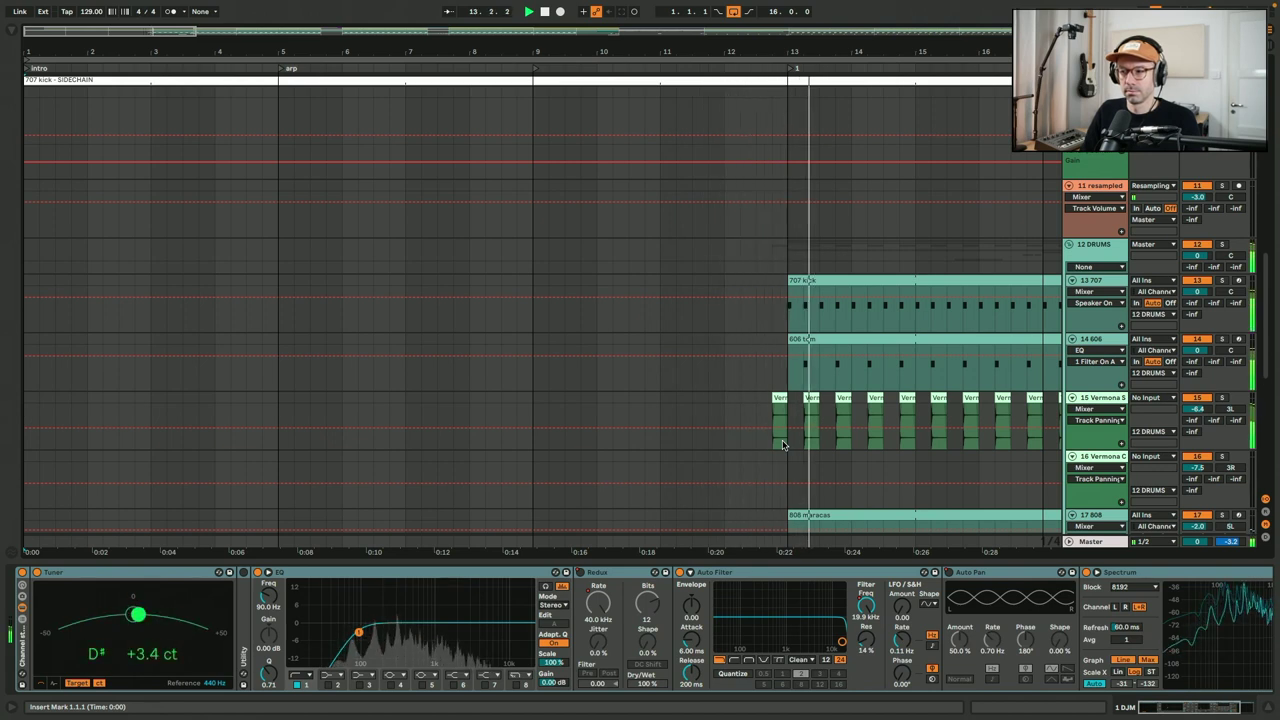
scroll(783, 444, down, 3)
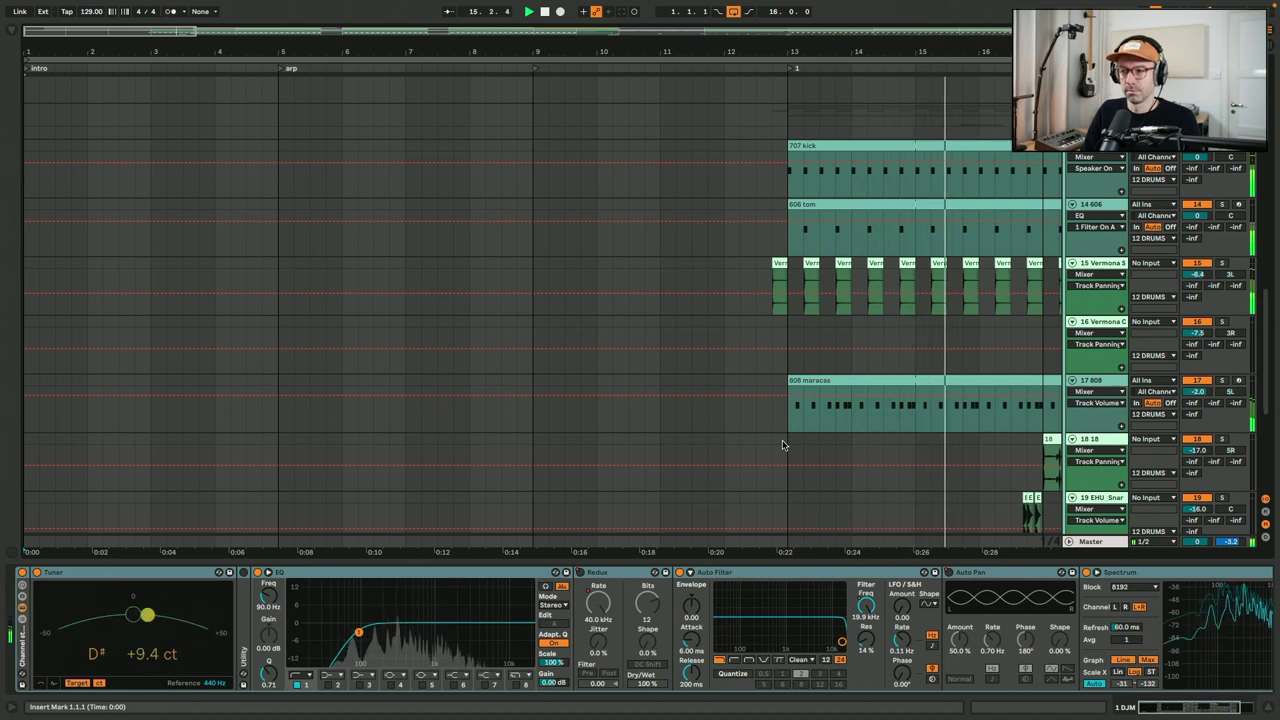
scroll(783, 444, down, 2)
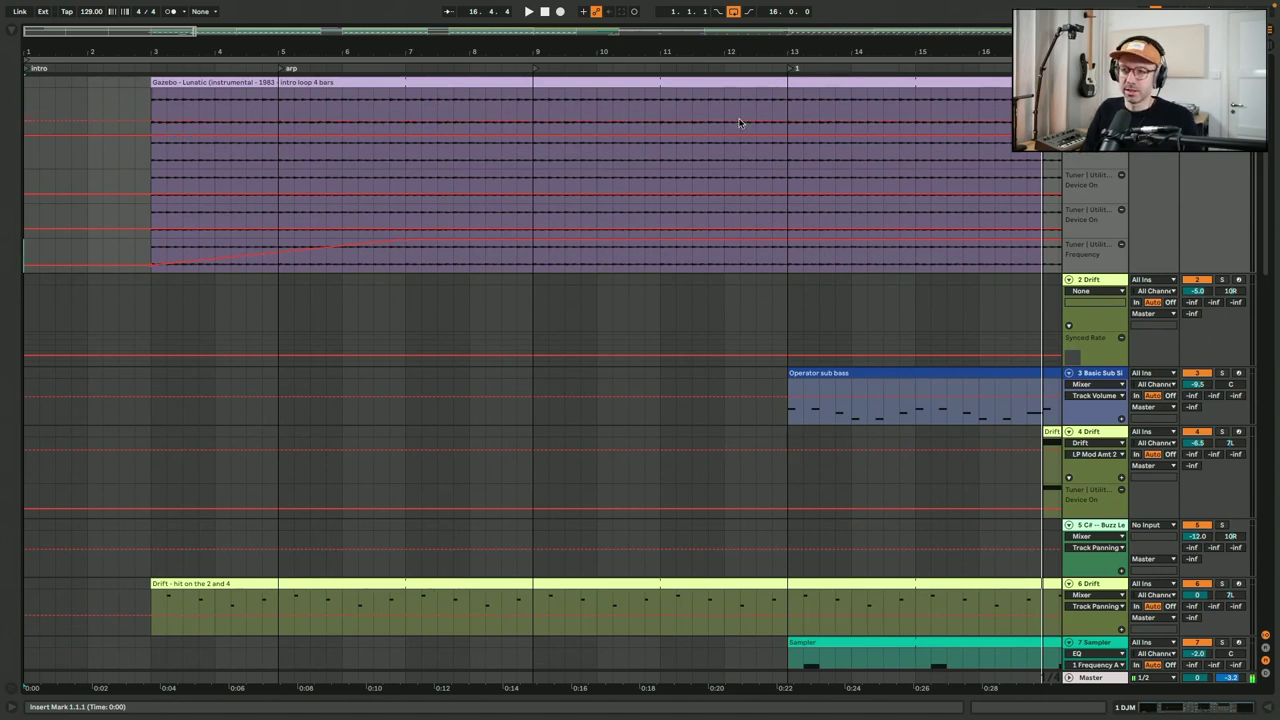
- Mark the start of section 1 at bar 13 and inspect the "Drift - hit on the 2 and 4" clip with its devices
click(787, 94)
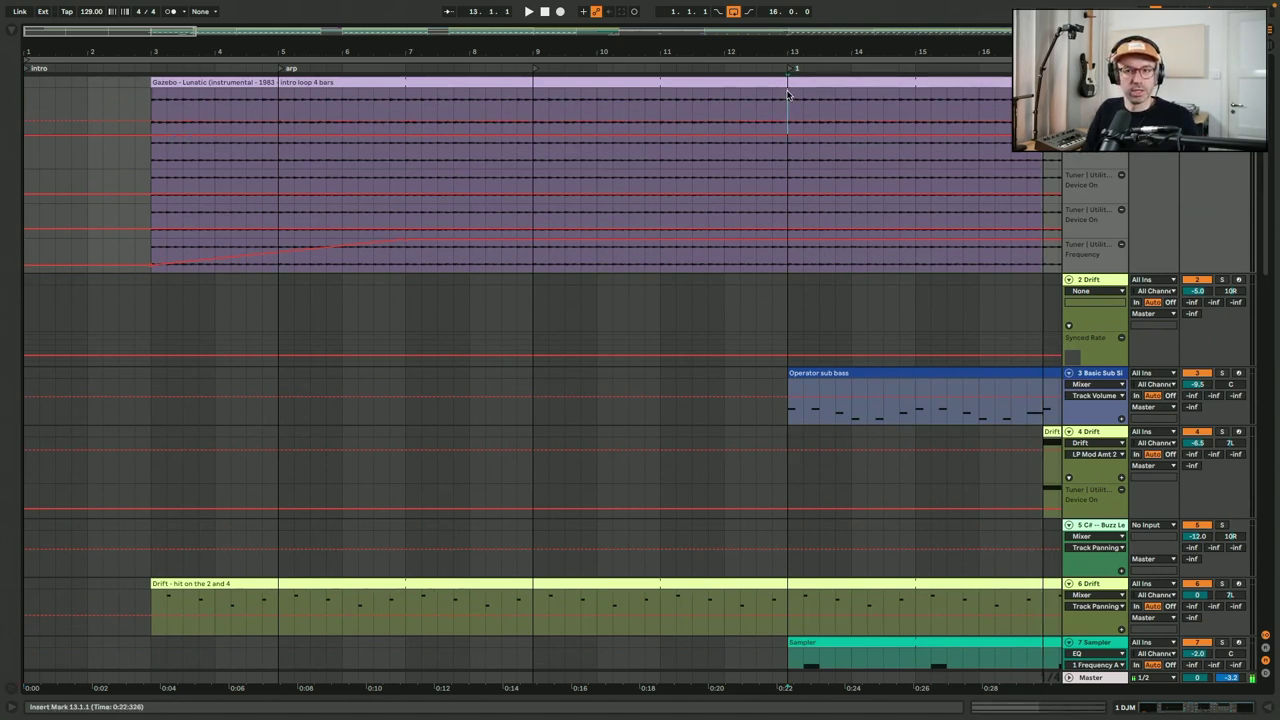
scroll(789, 97, down, 5)
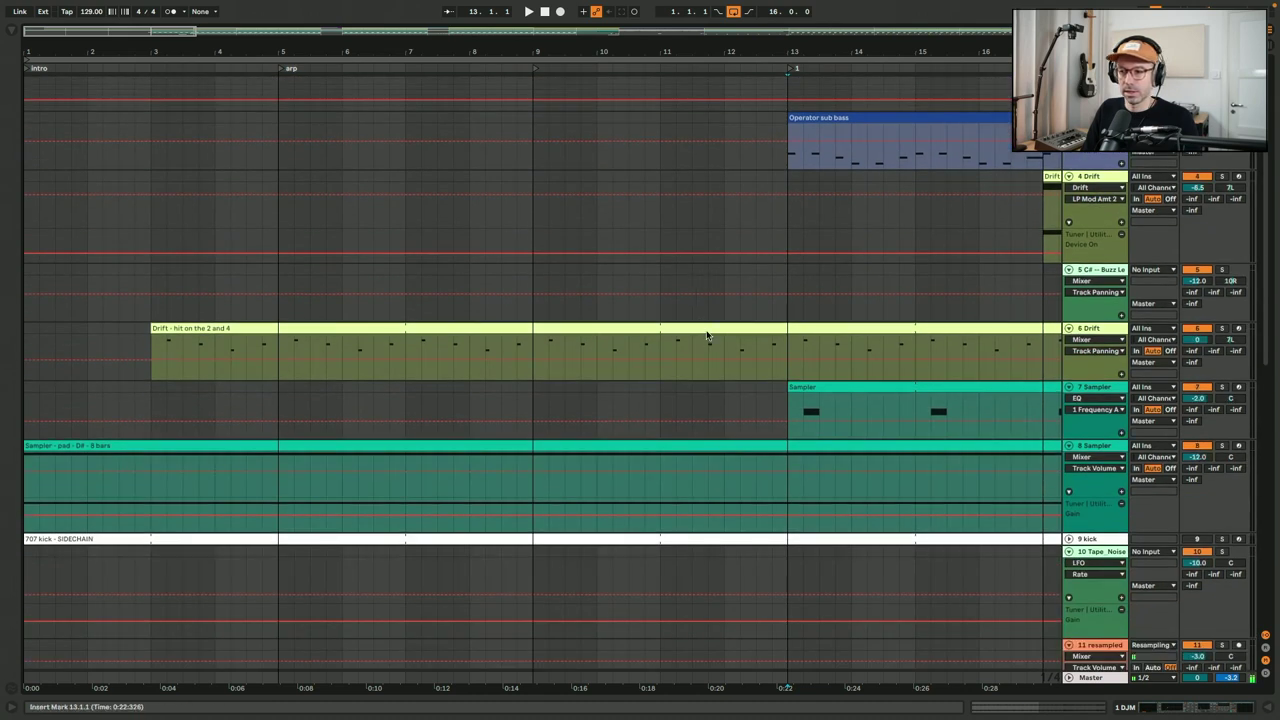
click(706, 336)
key(ctrl+alt+l)
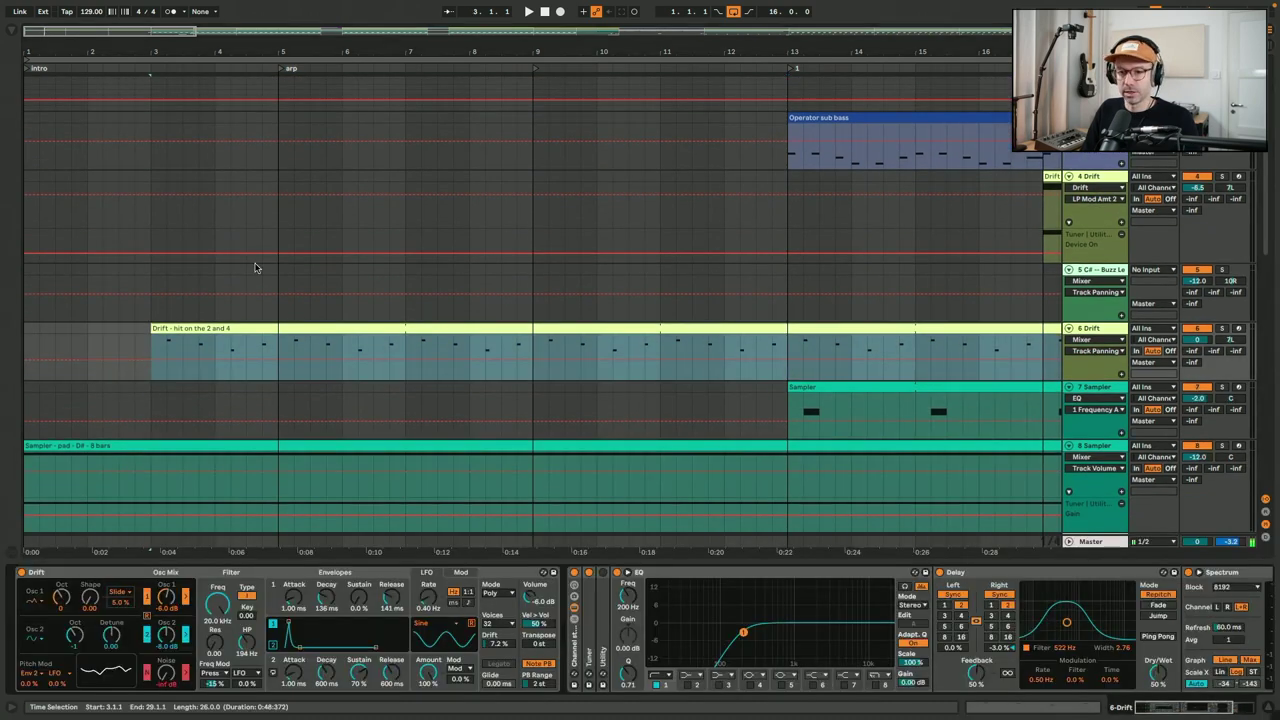
click(236, 328)
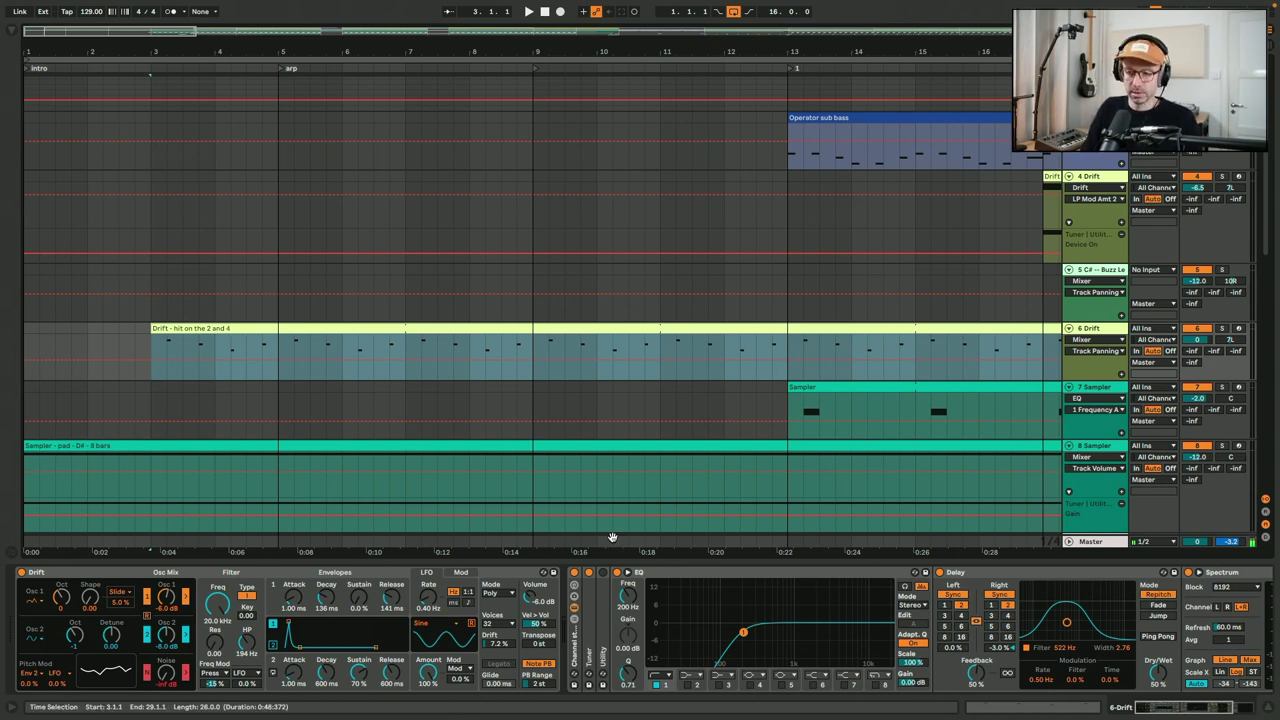
key(ctrl+alt+l)
- Select the D# pad clip on 8 Sampler and look over the tracks below and above it
click(541, 449)
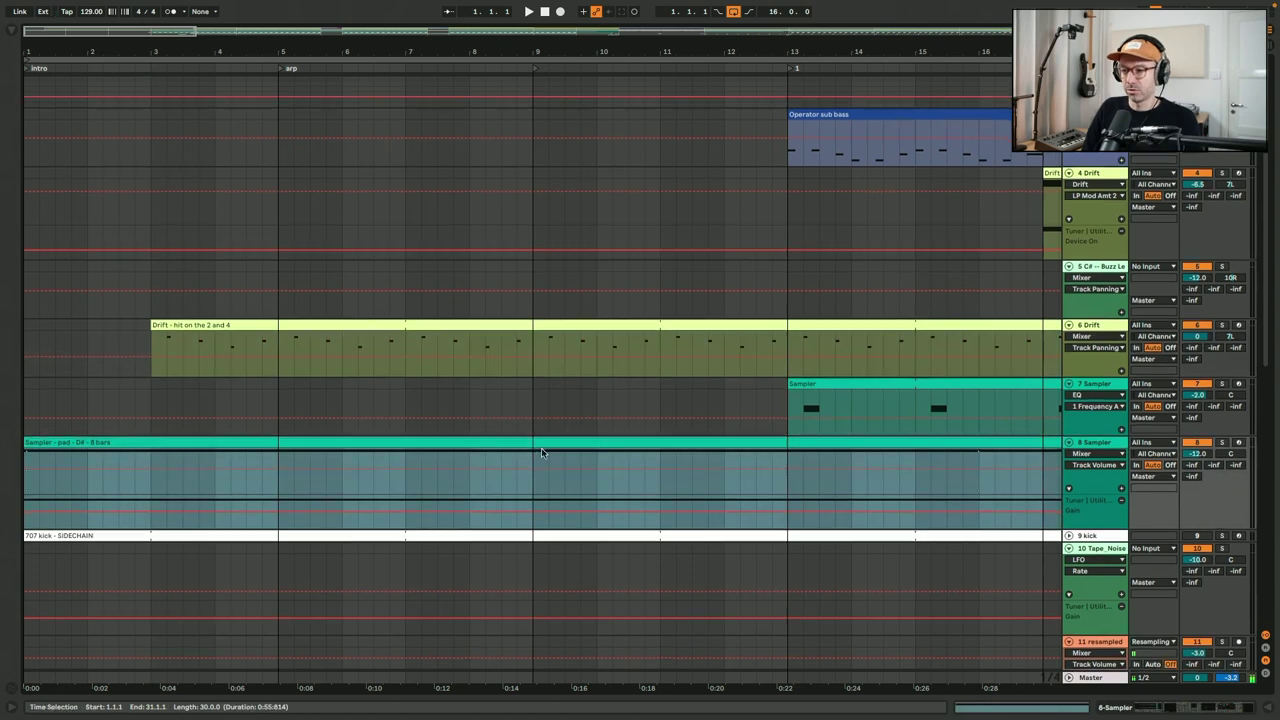
scroll(541, 451, down, 10)
scroll(541, 453, up, 10)
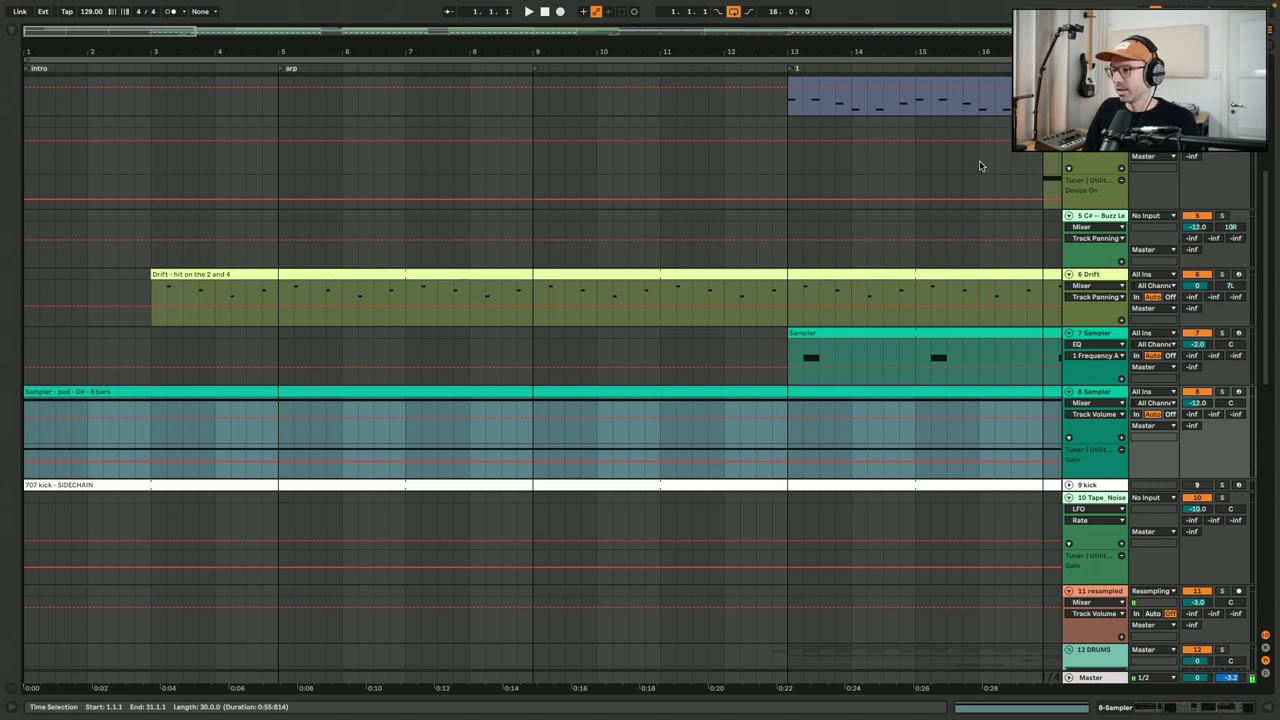
scroll(980, 165, up, 6)
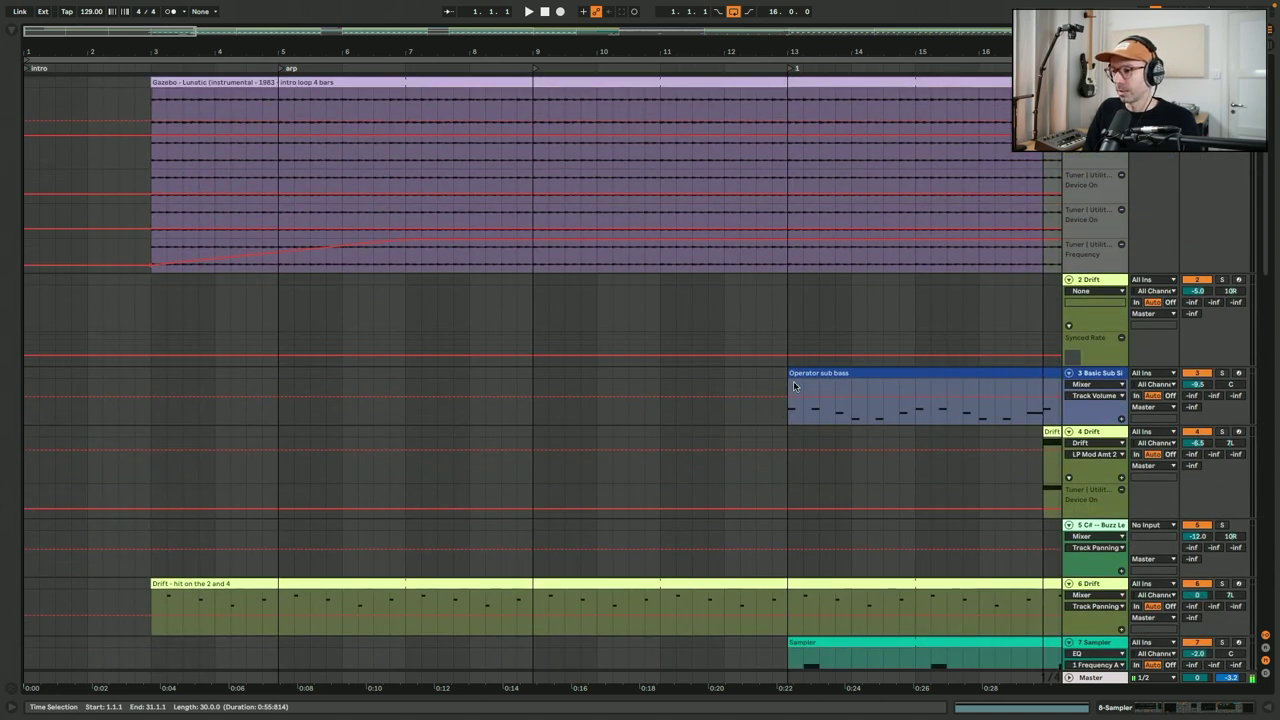
- Check the Operator sub bass at bar 13 and audition the 7 Sampler clip in solo, ending with solo and playback off
click(794, 386)
scroll(800, 390, down, 8)
click(850, 245)
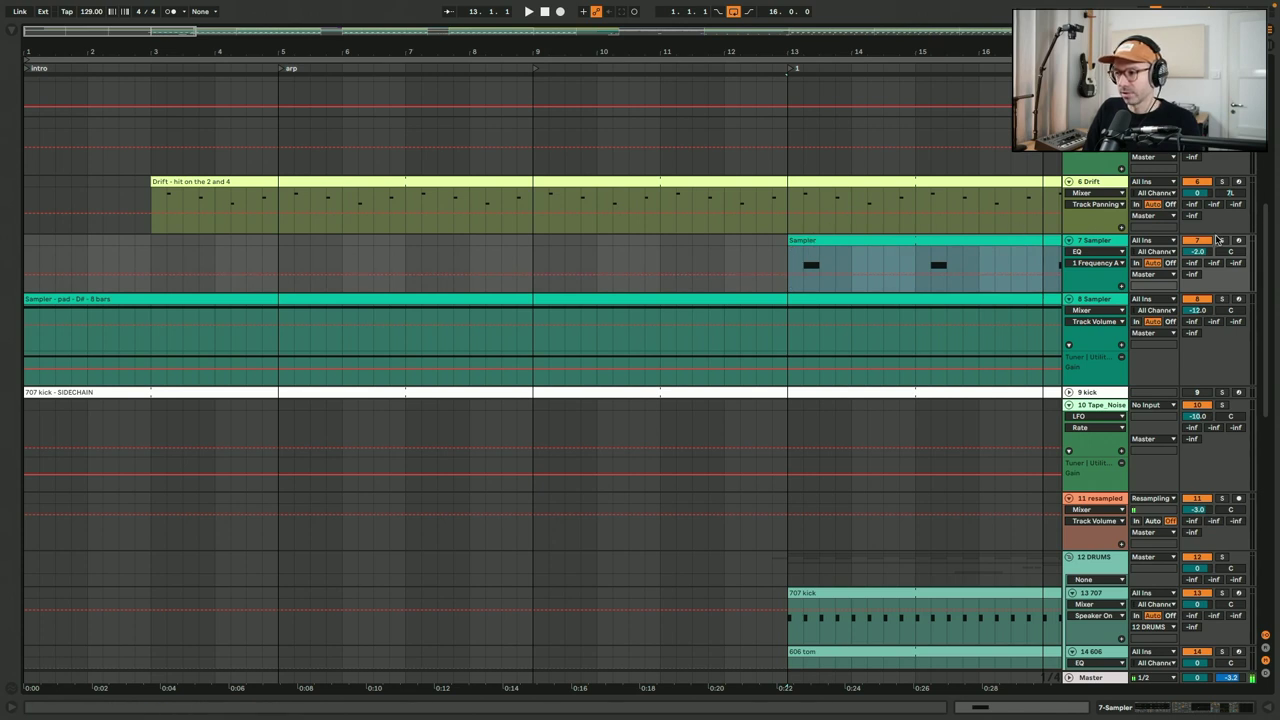
click(1222, 241)
key(space)
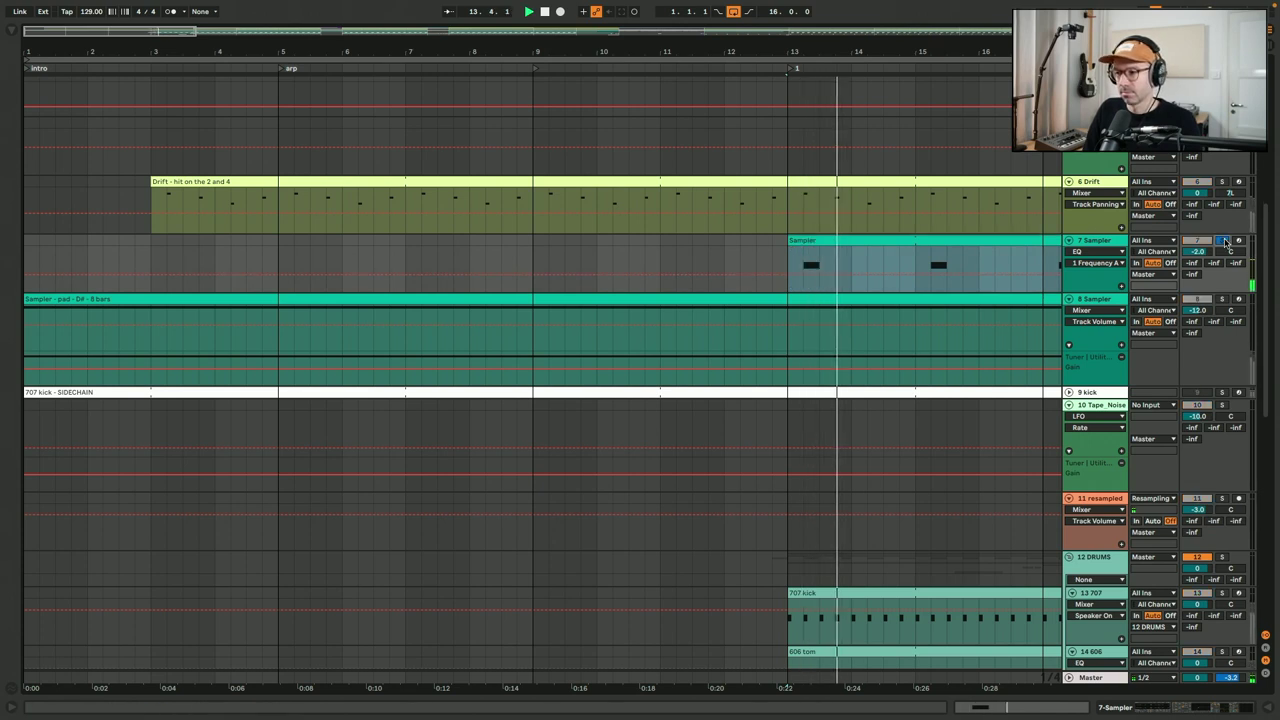
click(1222, 241)
key(space)
- Go through the 707 kick and 606 tom clips in the drum group and audition the Vermona snare at bar 13 in solo
scroll(829, 240, down, 6)
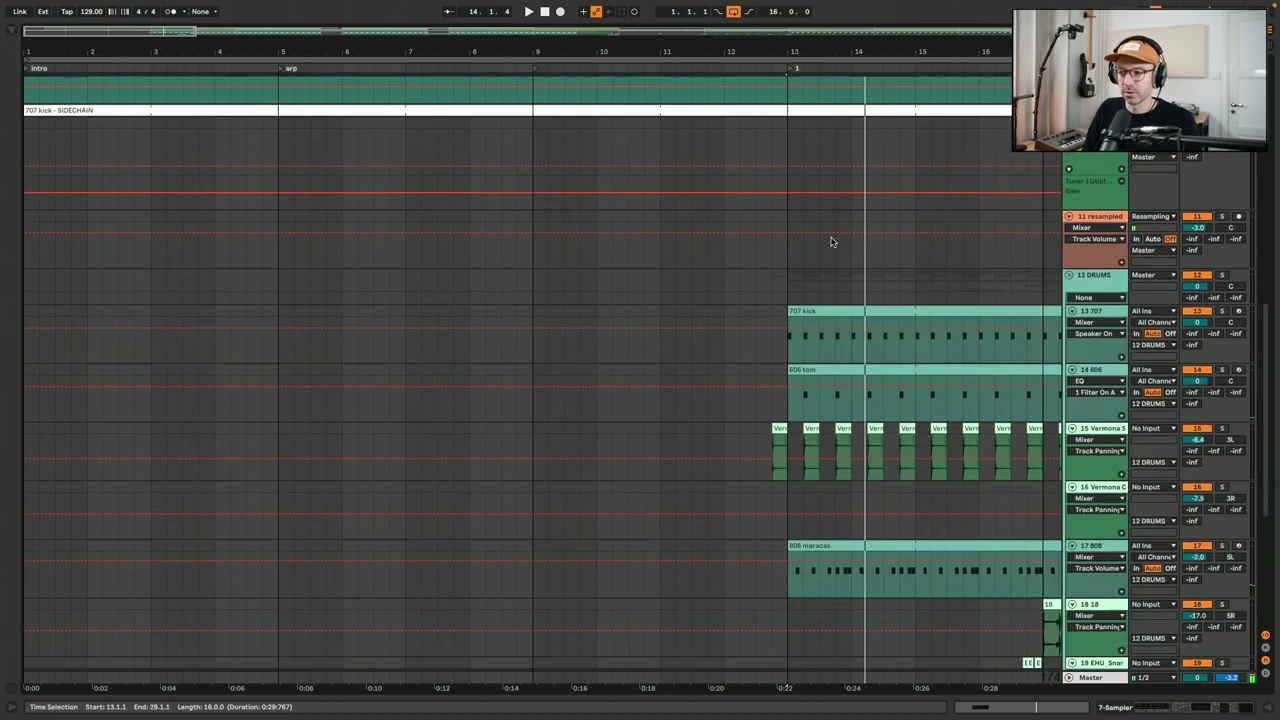
click(814, 291)
click(822, 375)
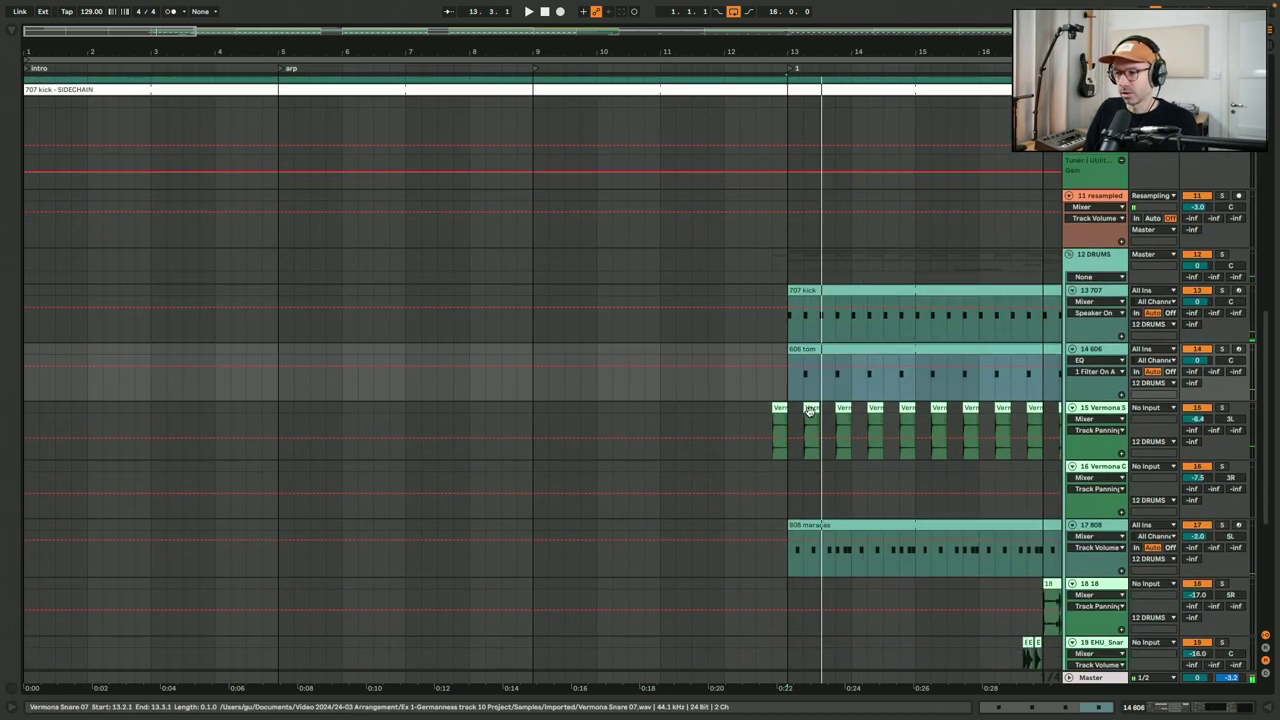
click(811, 411)
scroll(1005, 434, down, 3)
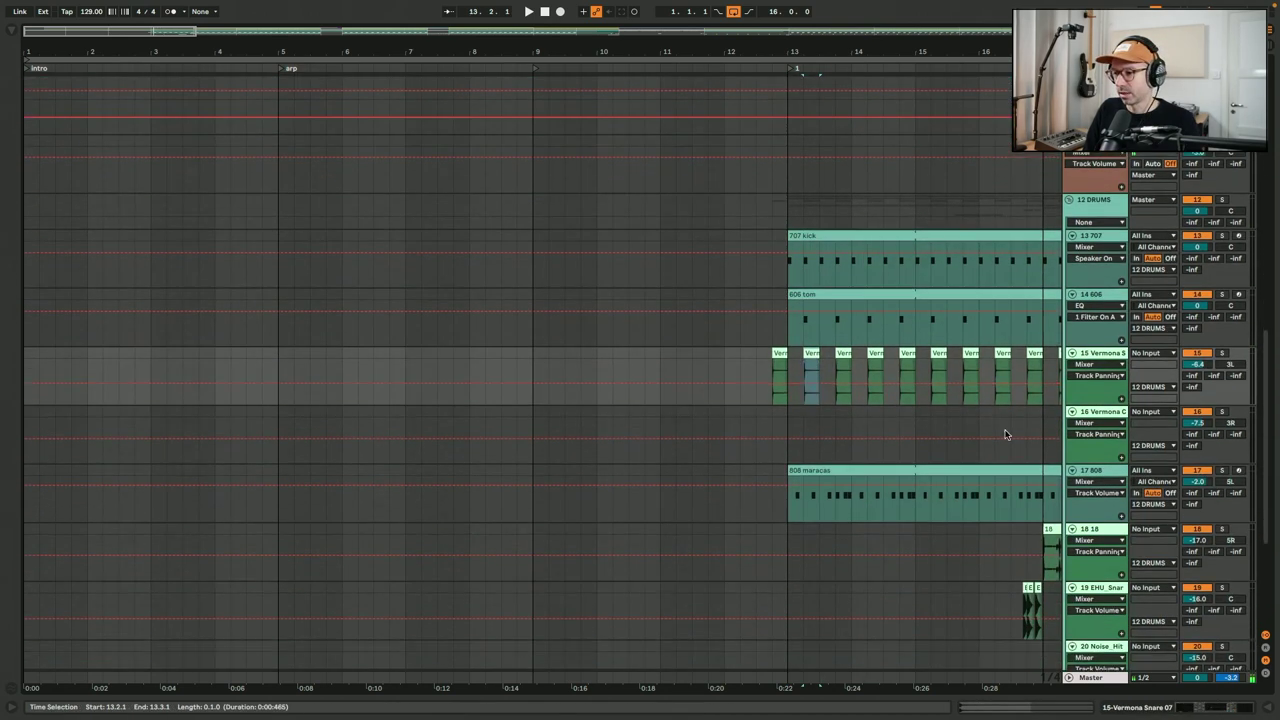
click(1222, 355)
key(space)
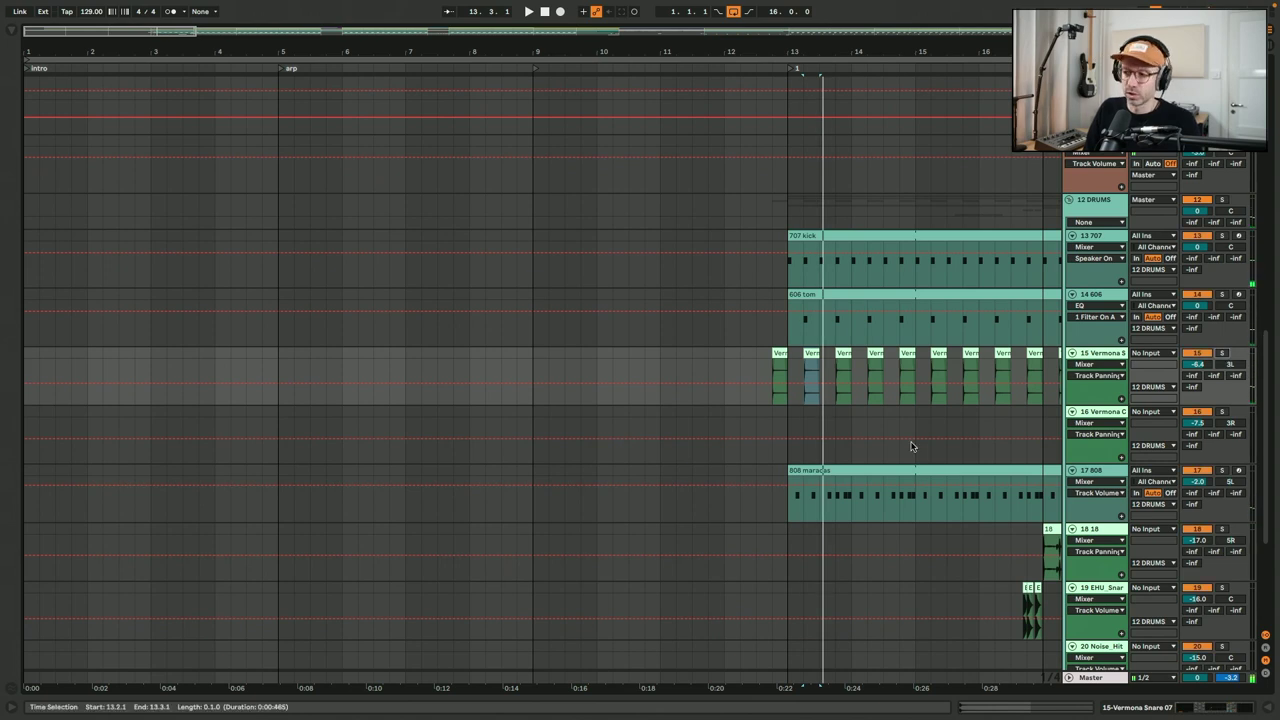
- Check the 808 maracas clip and audition the Tecbug Crushed Verb clip near bar 16 in solo
click(894, 471)
scroll(950, 347, down, 10)
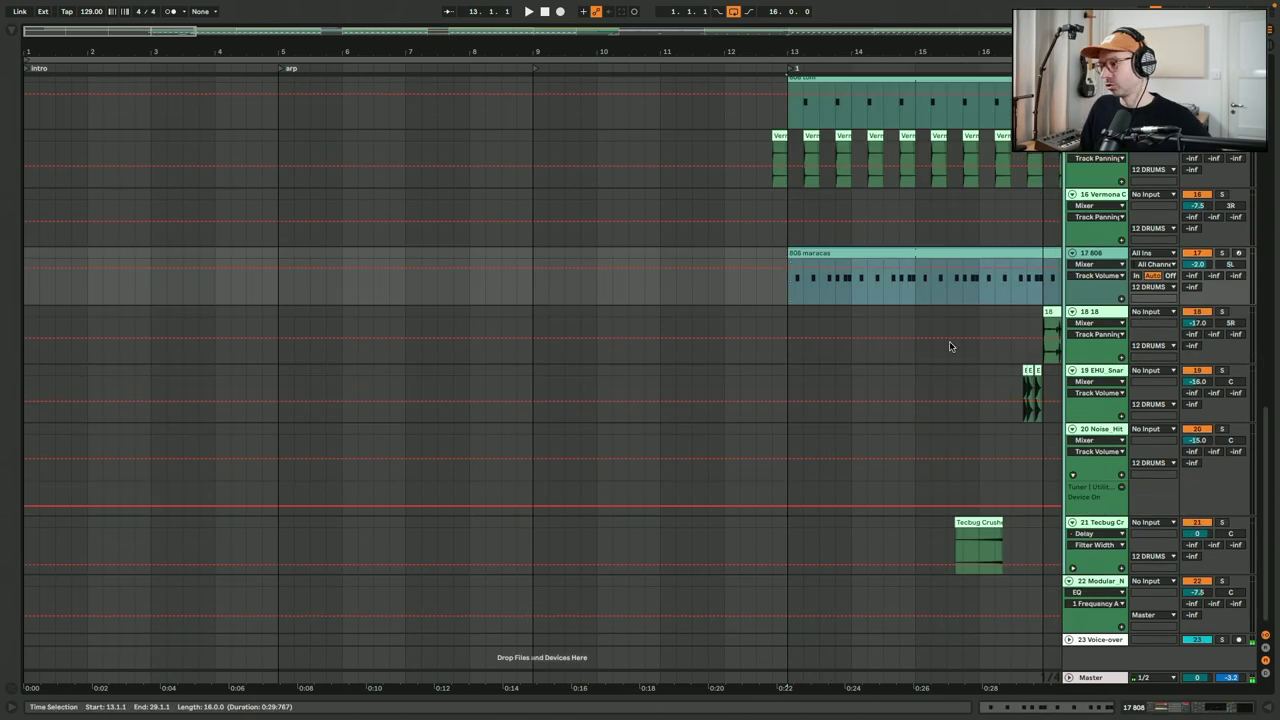
click(981, 521)
key(space)
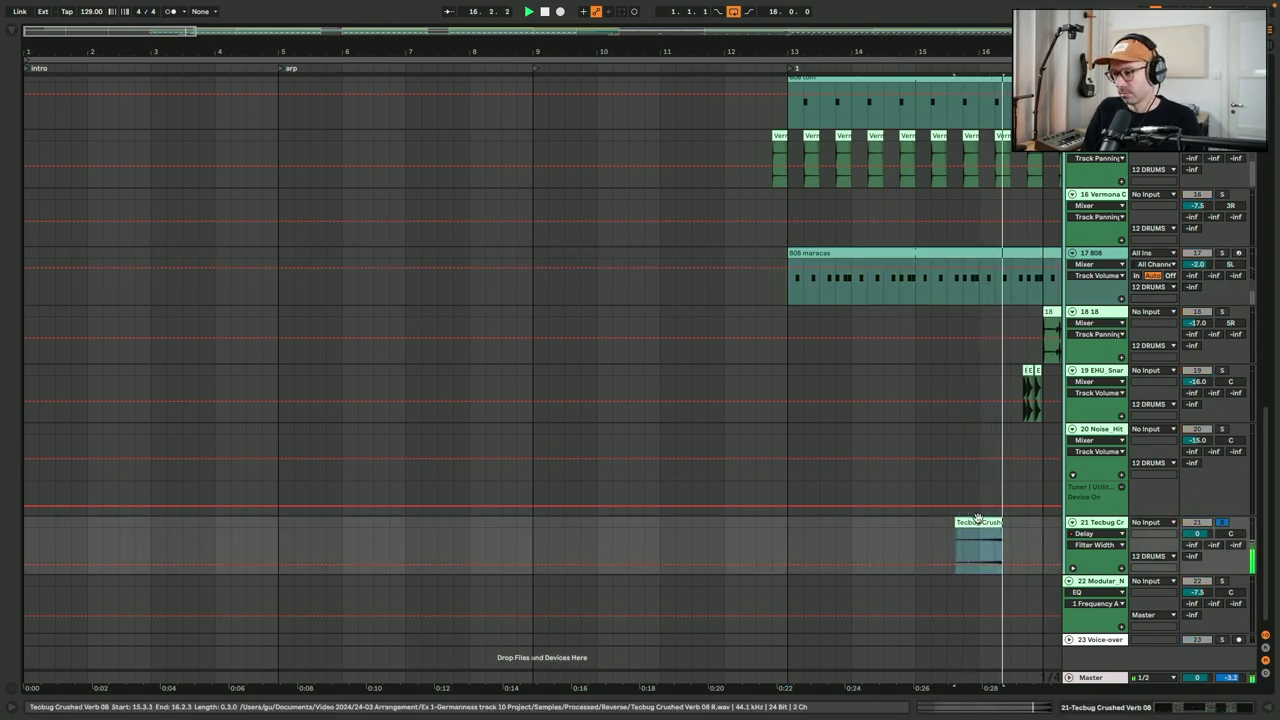
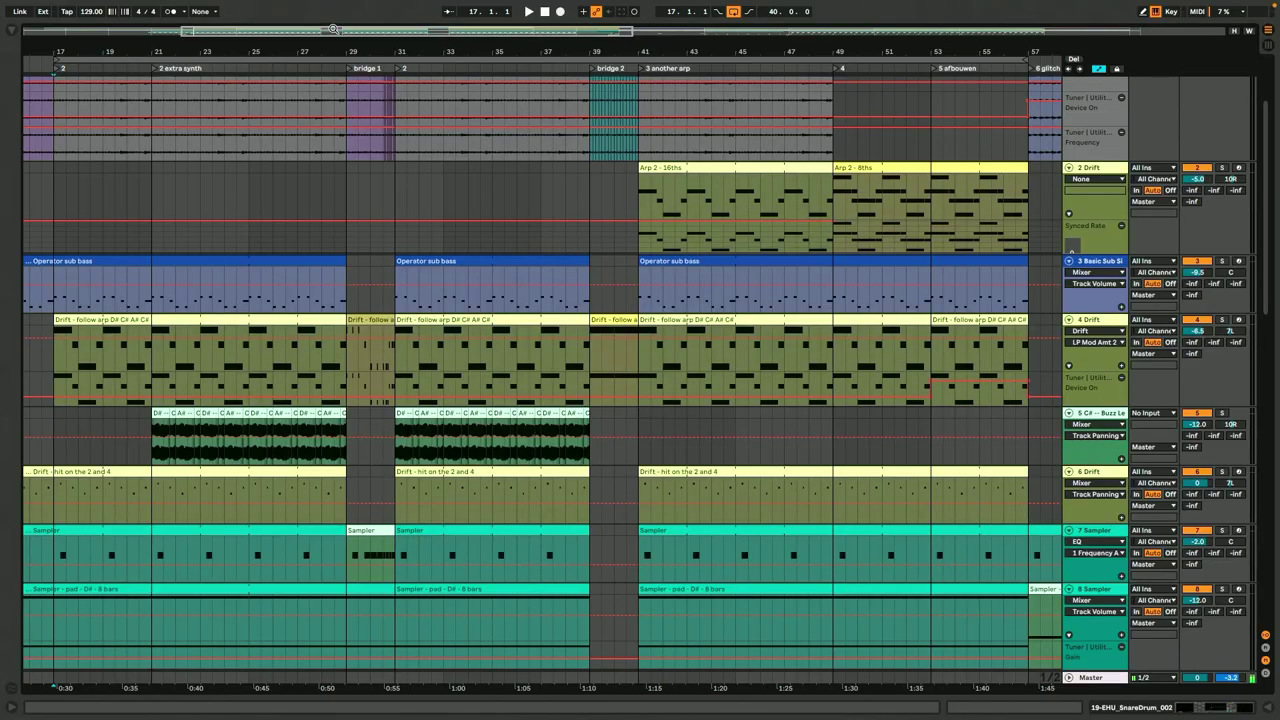
- Inspect the Arp 2 - 16ths clip at bar 41 and the Arp 2 - 8ths clip at bar 49 on 2 Drift
scroll(540, 370, up, 1)
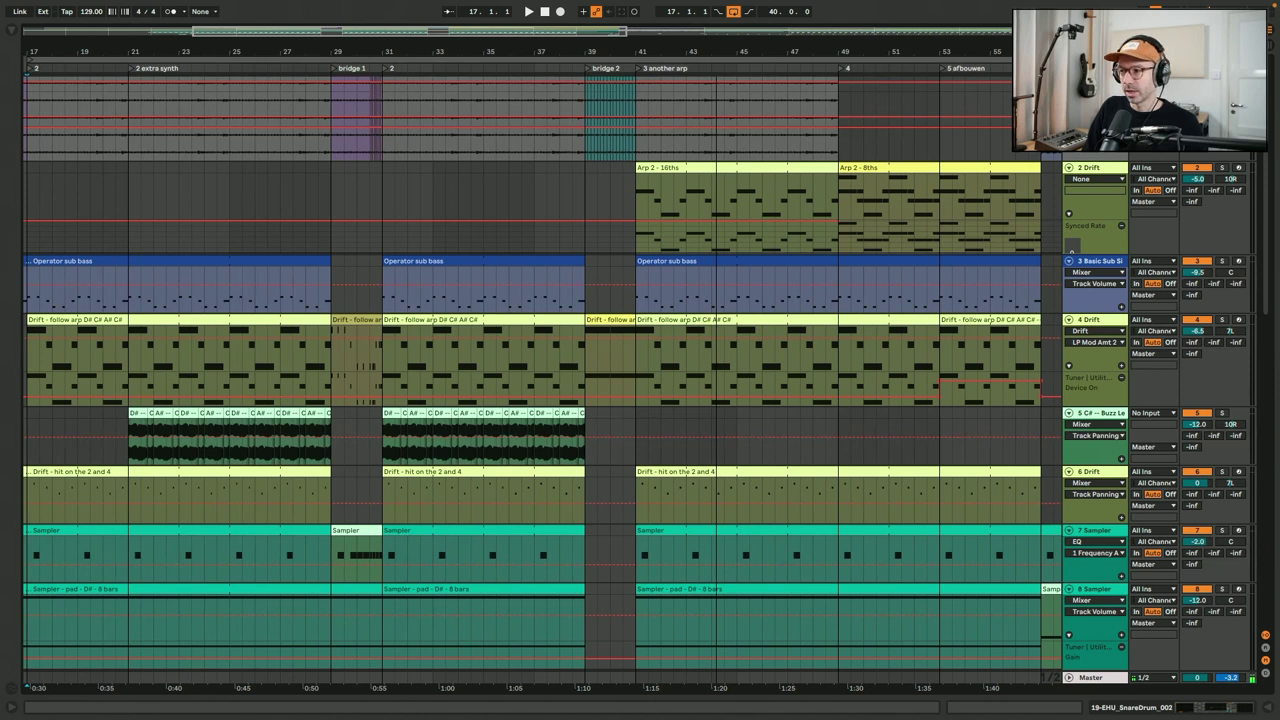
scroll(540, 370, up, 1)
scroll(482, 31, left, 1)
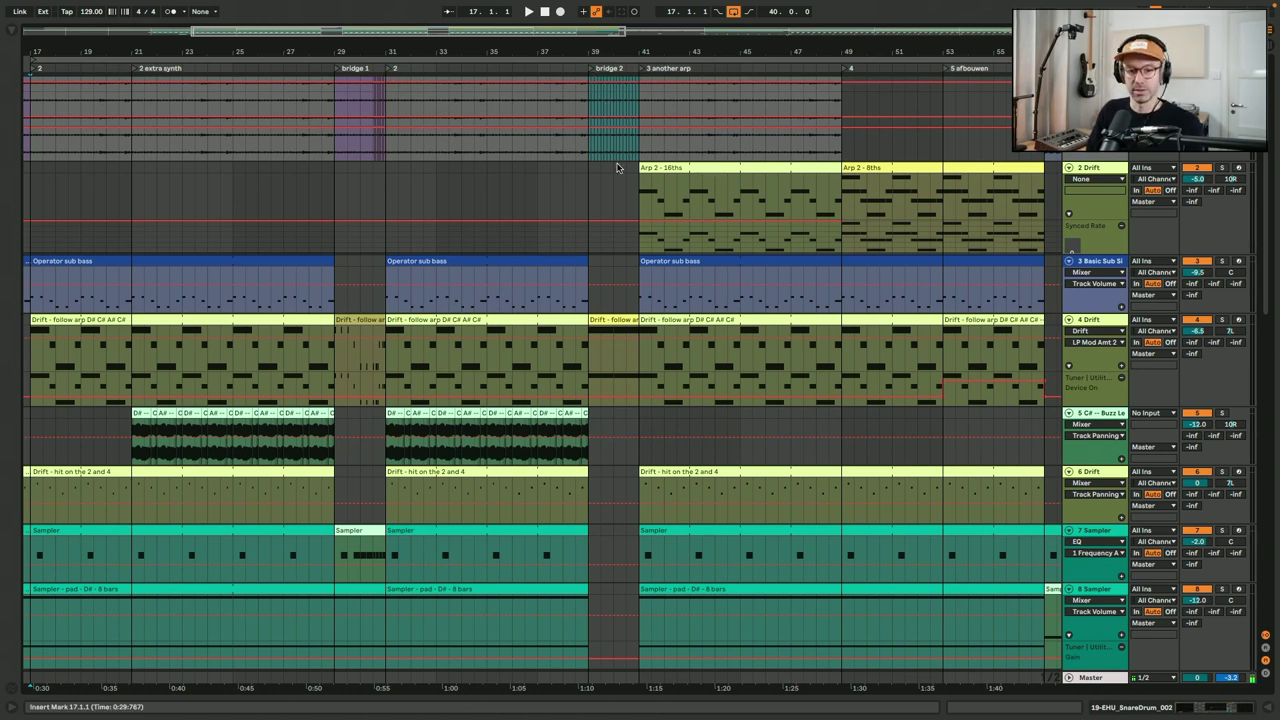
click(703, 167)
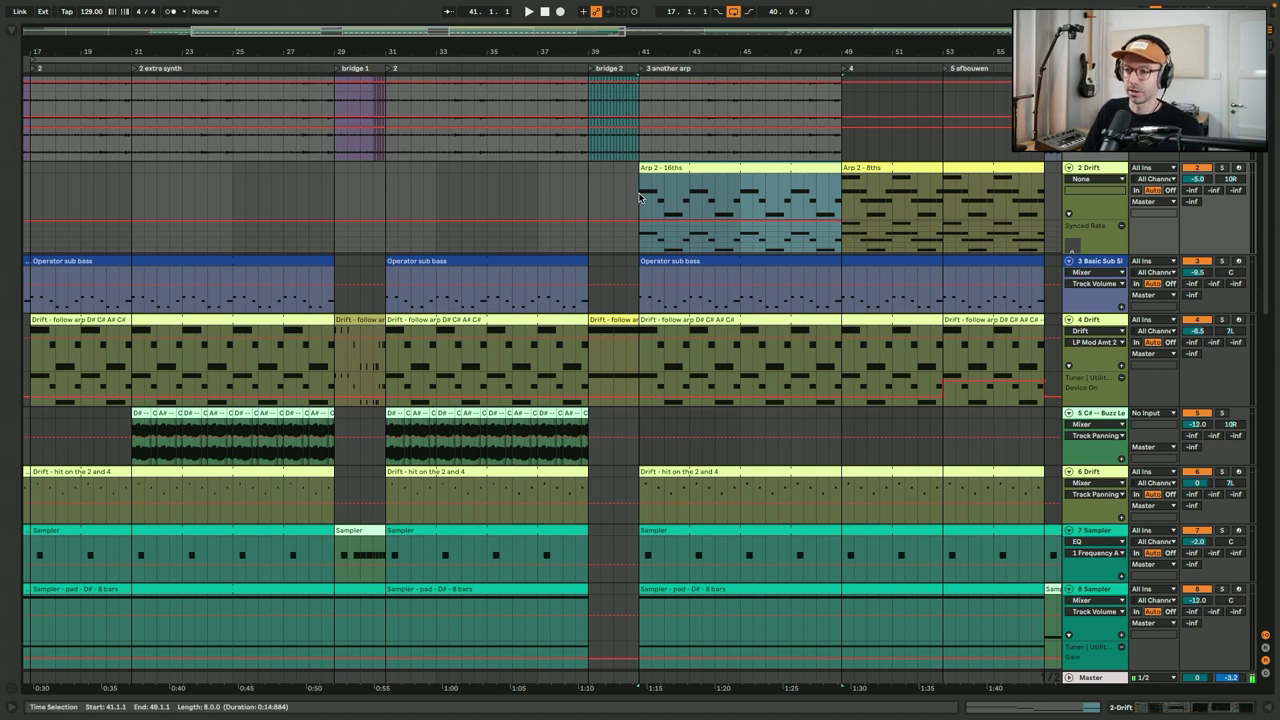
scroll(640, 197, up, 3)
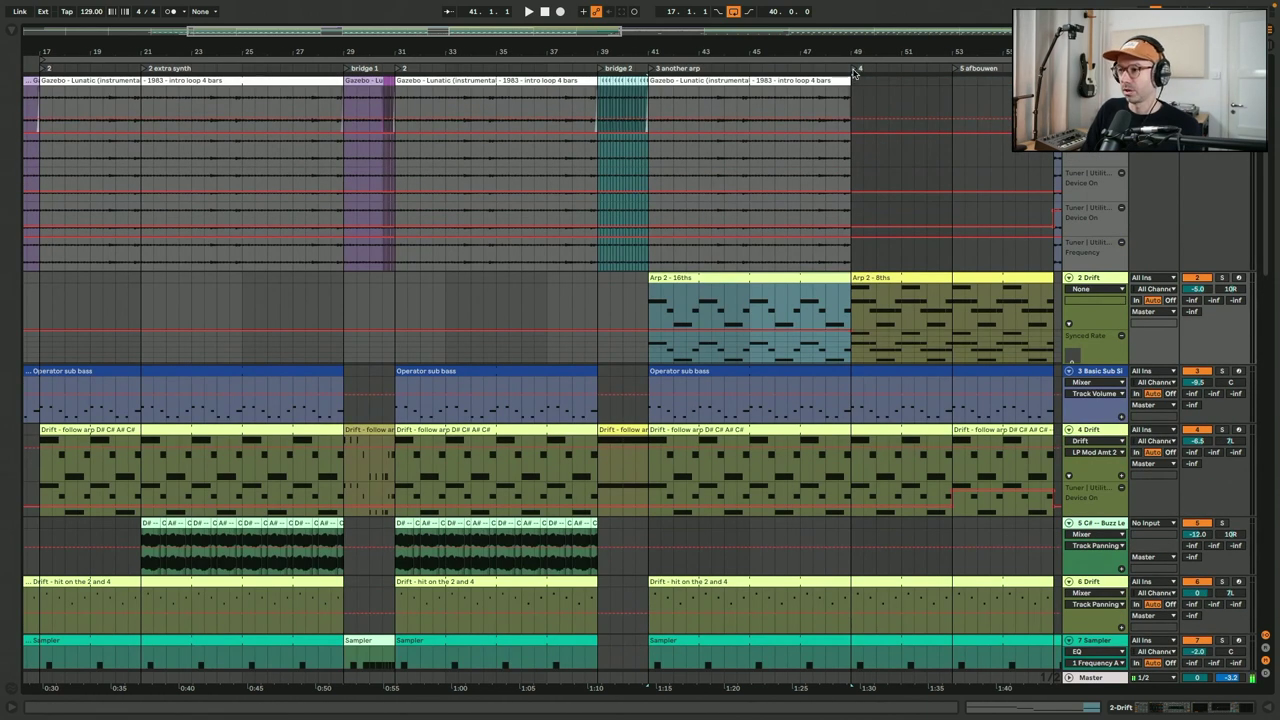
click(866, 279)
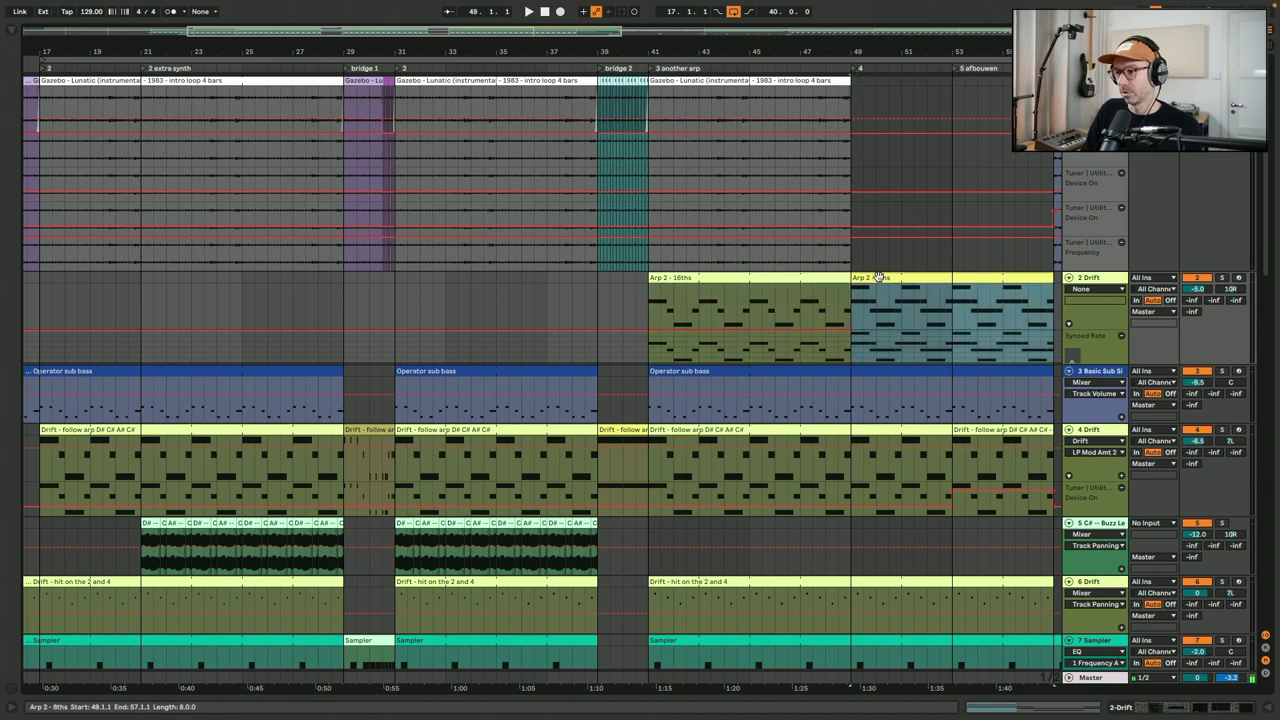
- Play section 2 from bar 17 into the extra synth section, then stop playback
click(36, 287)
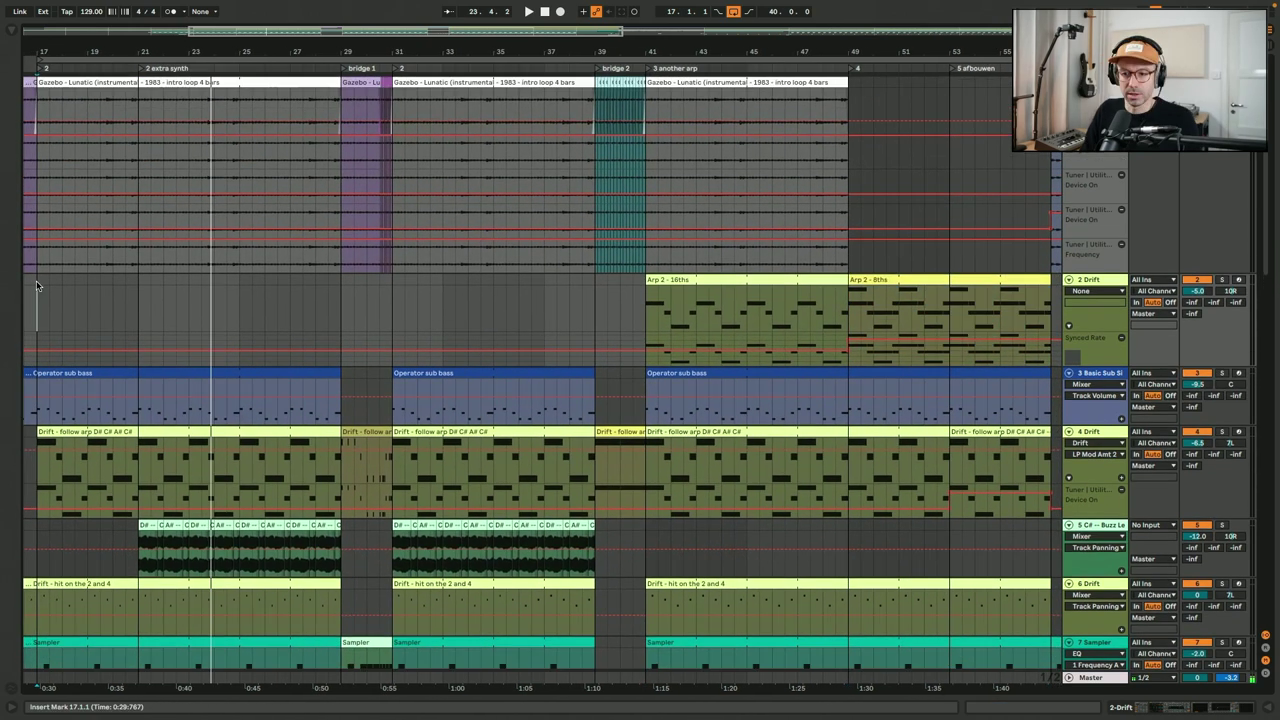
key(space)
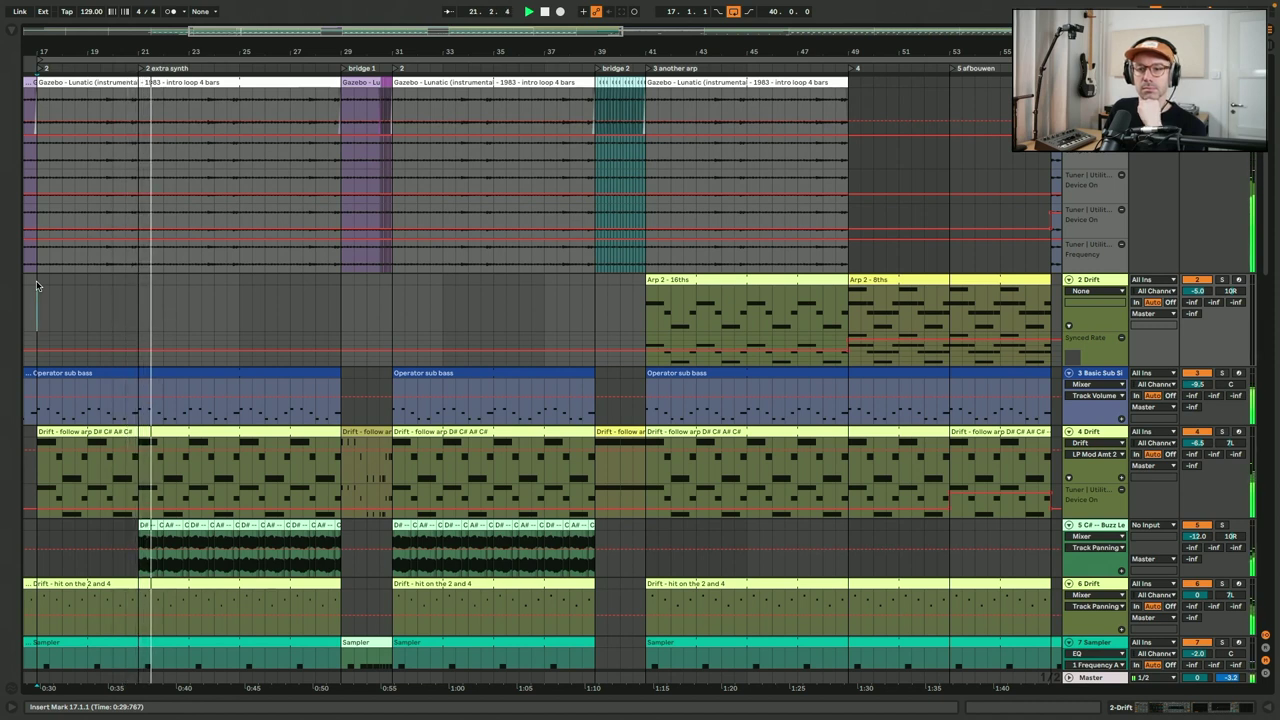
key(space)
- Audition the Buzz Lead clips from bar 21 in solo on track 5, with the track's device chain in view
click(142, 308)
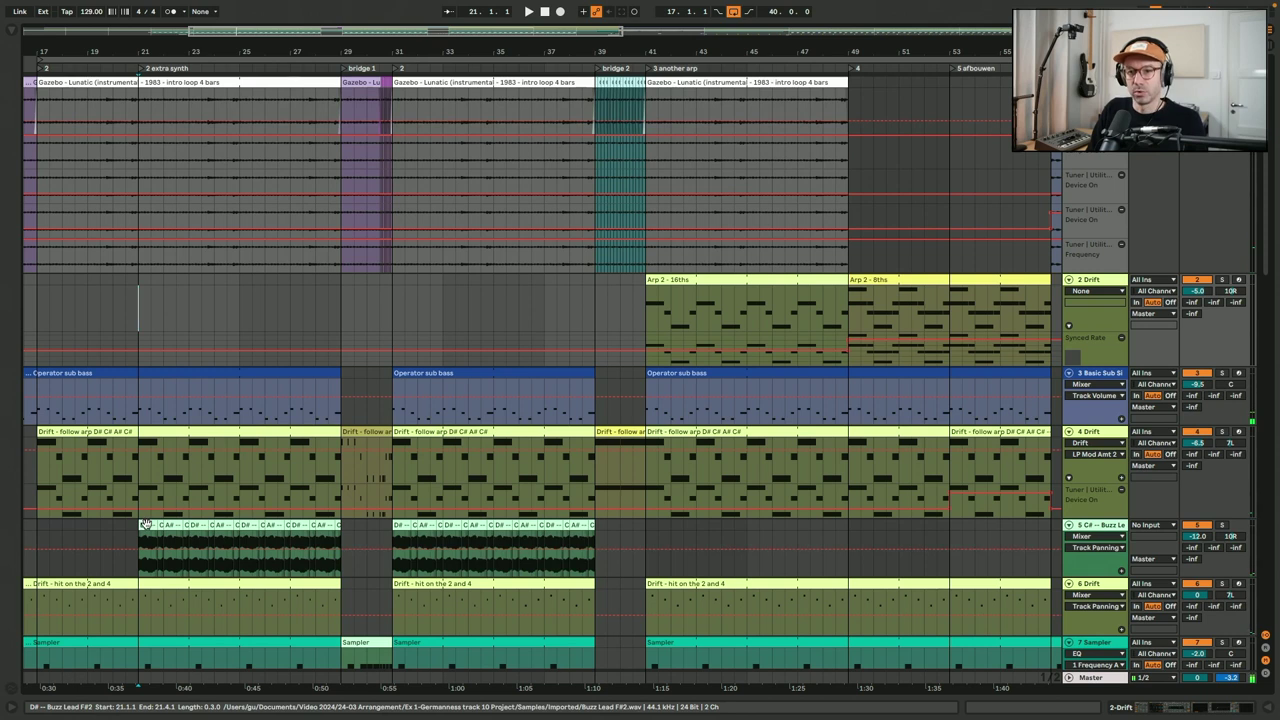
click(145, 524)
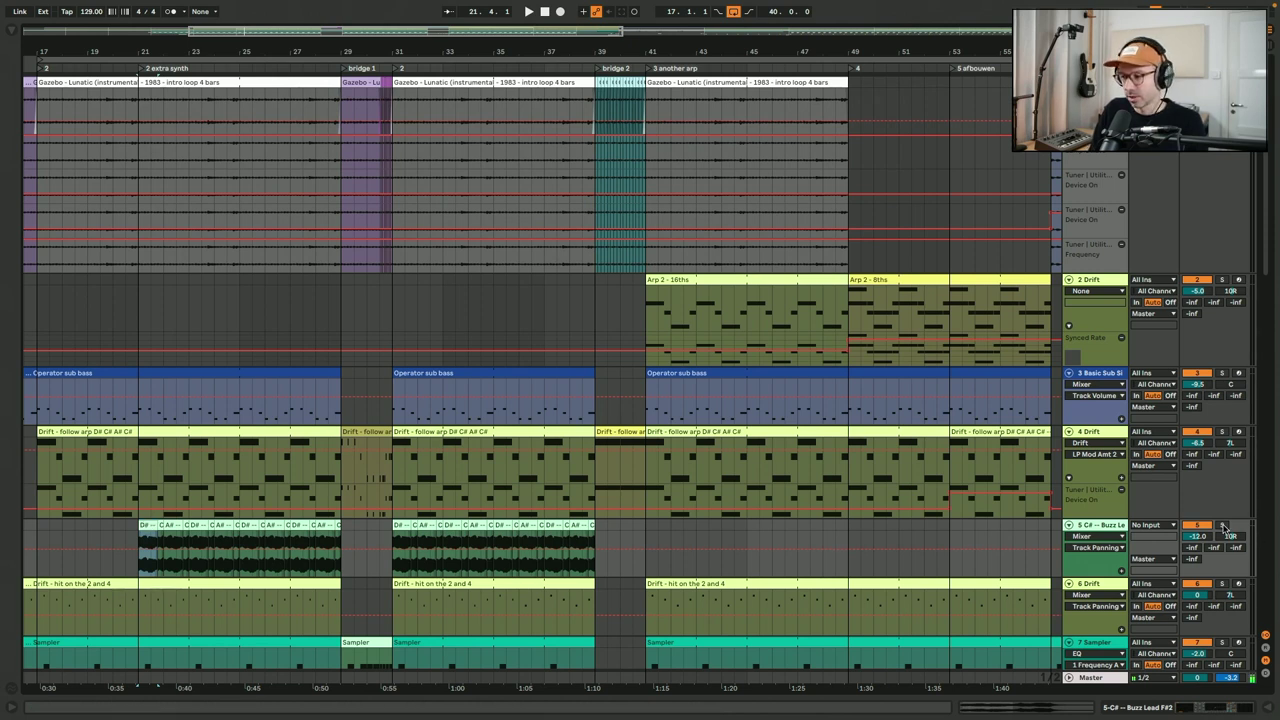
key(space)
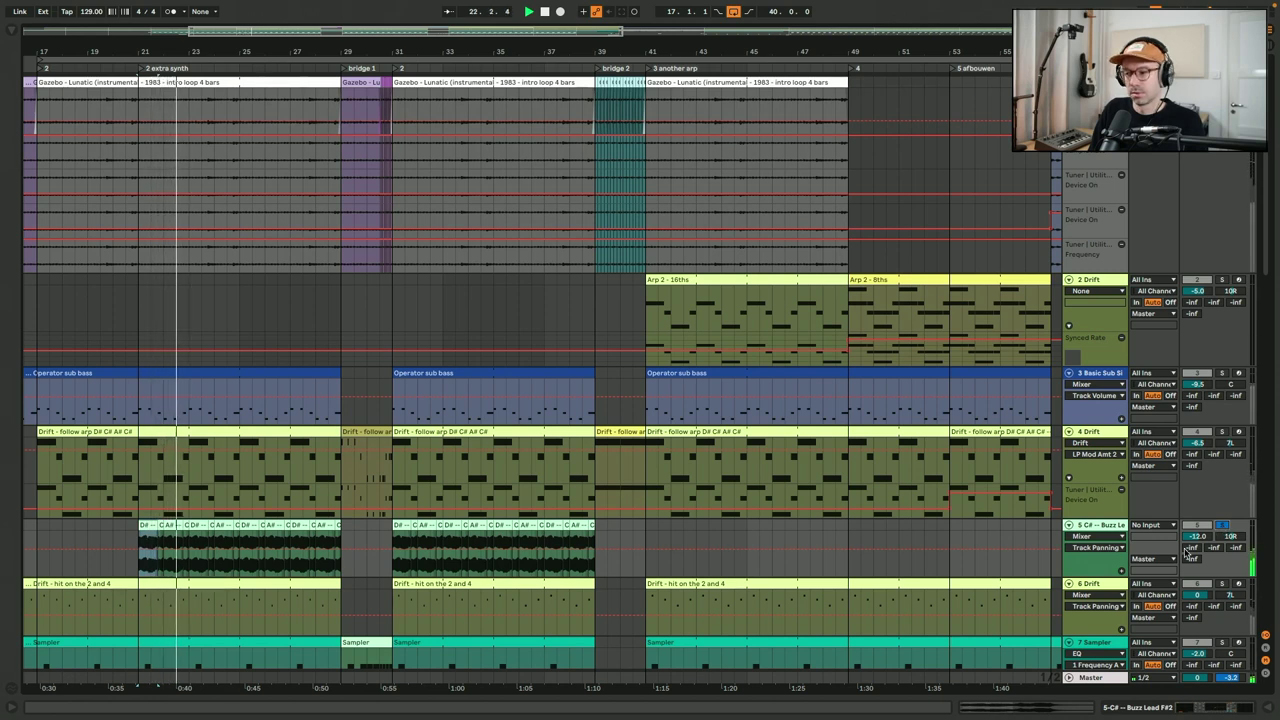
key(shift+Tab)
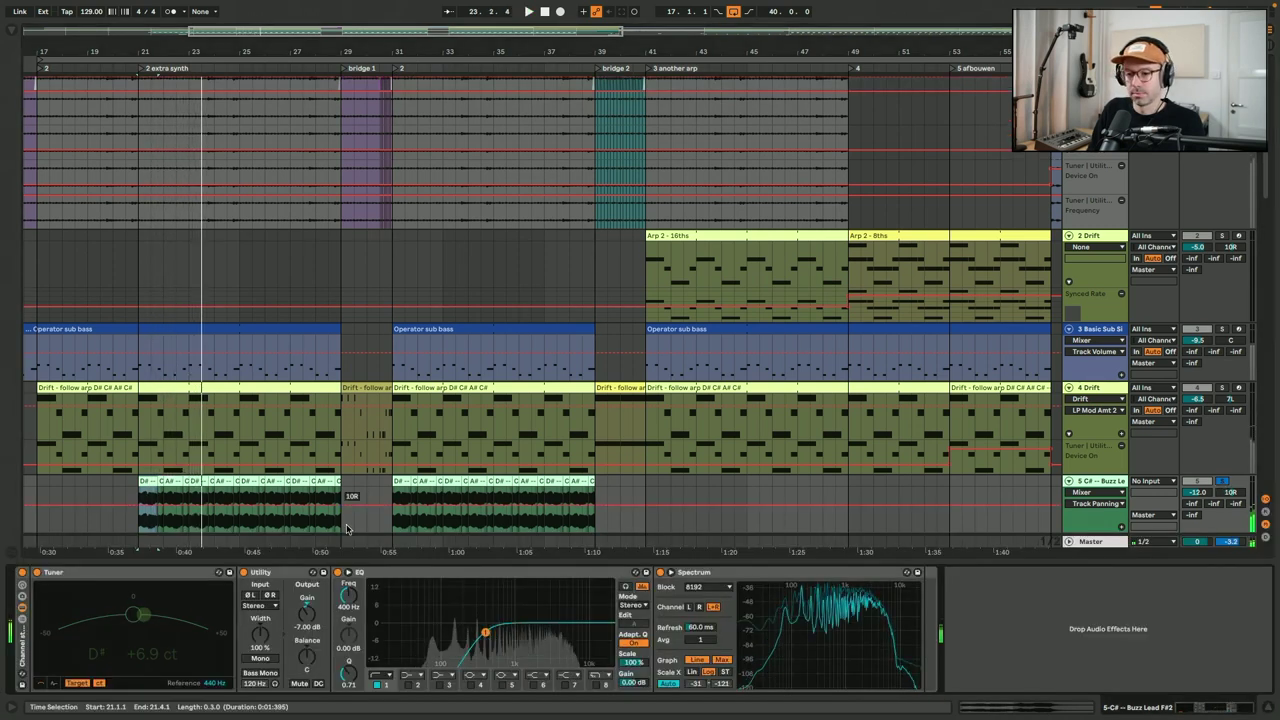
key(space)
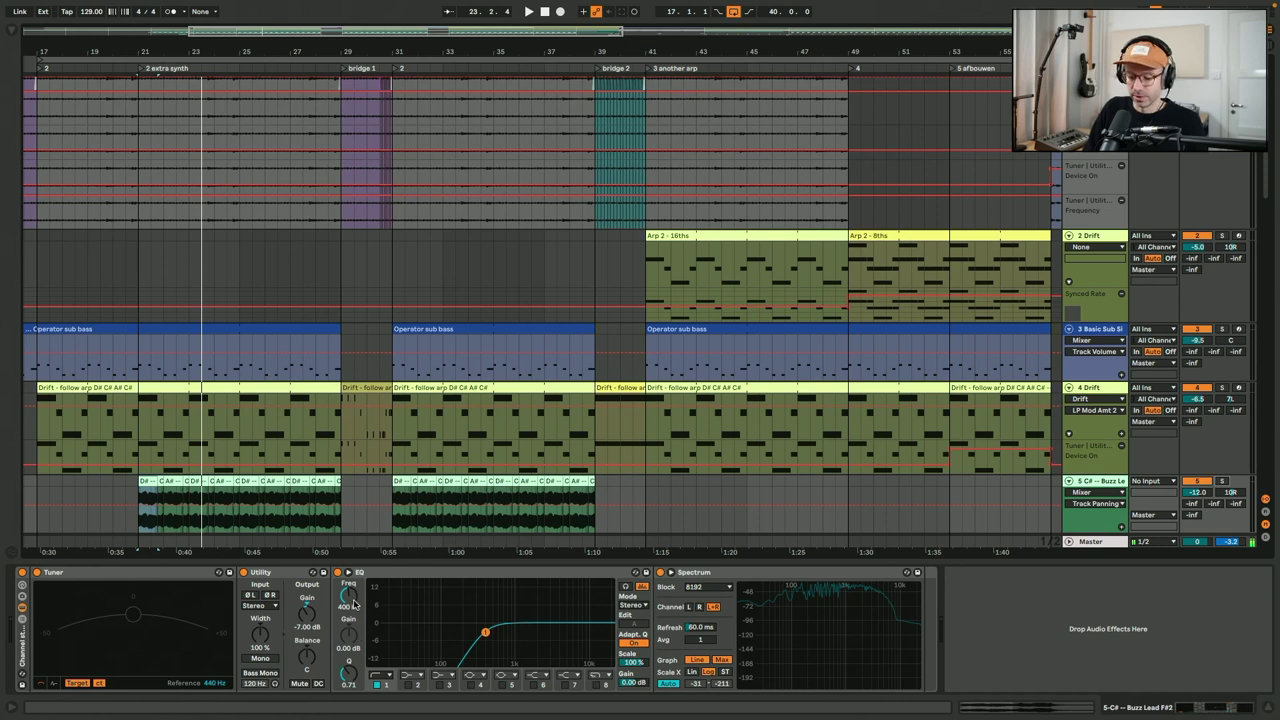
key(ctrl+alt+l)
- Find the Vermona clap clips in the drum group and audition them from bar 21
scroll(160, 92, down, 5)
click(155, 76)
scroll(153, 331, down, 5)
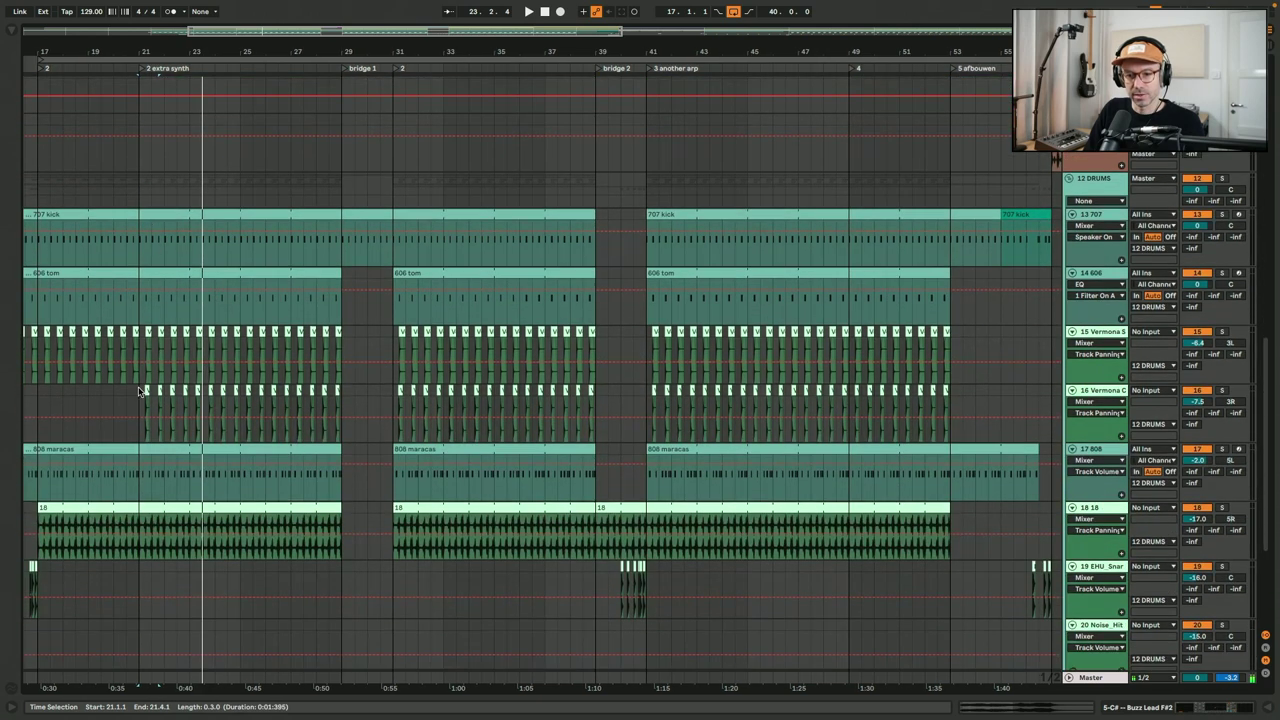
click(140, 390)
key(space)
- Mark the start of bridge 1 at bar 29 and check which synth and drum clips stop there
scroll(245, 340, up, 8)
click(344, 250)
key(space)
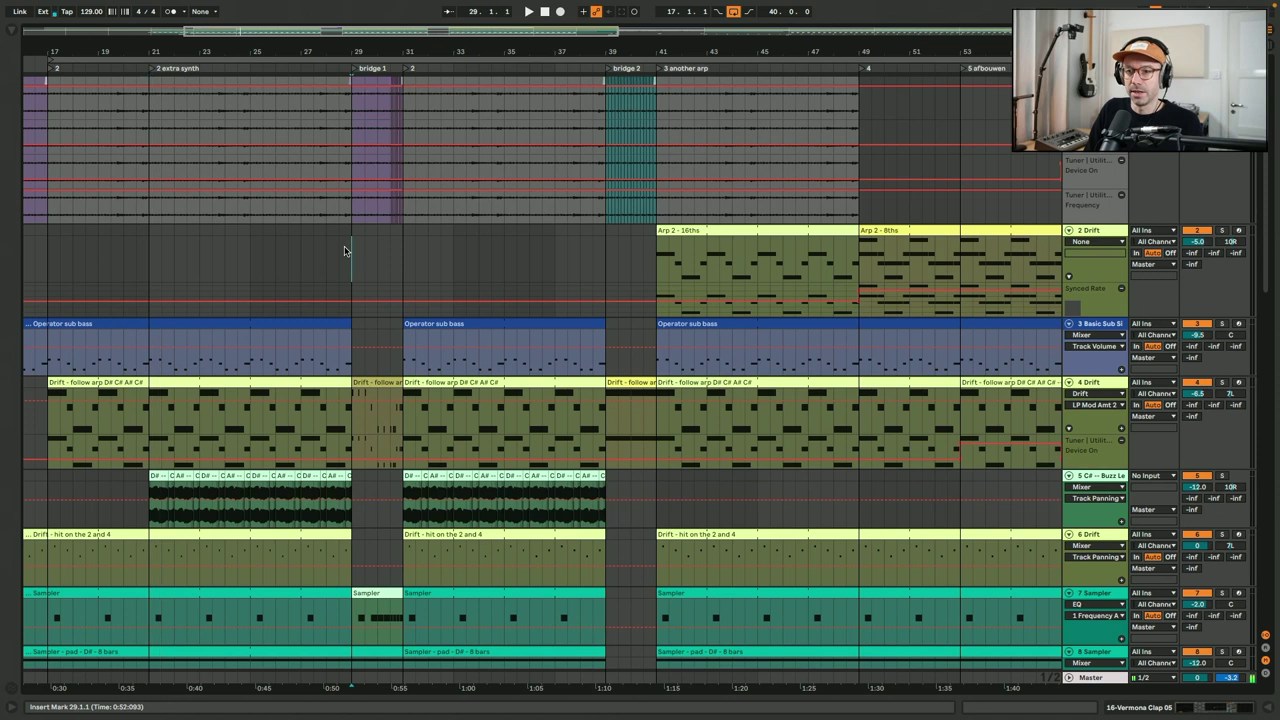
scroll(355, 130, down, 2)
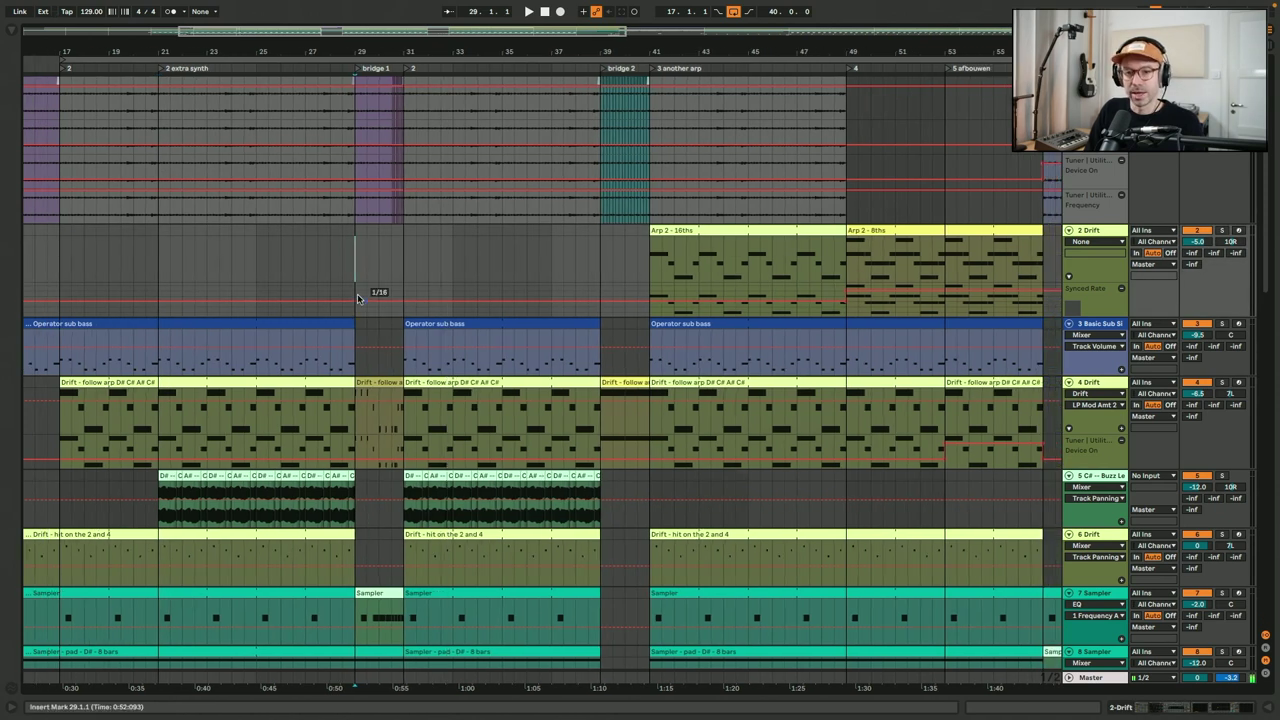
click(358, 481)
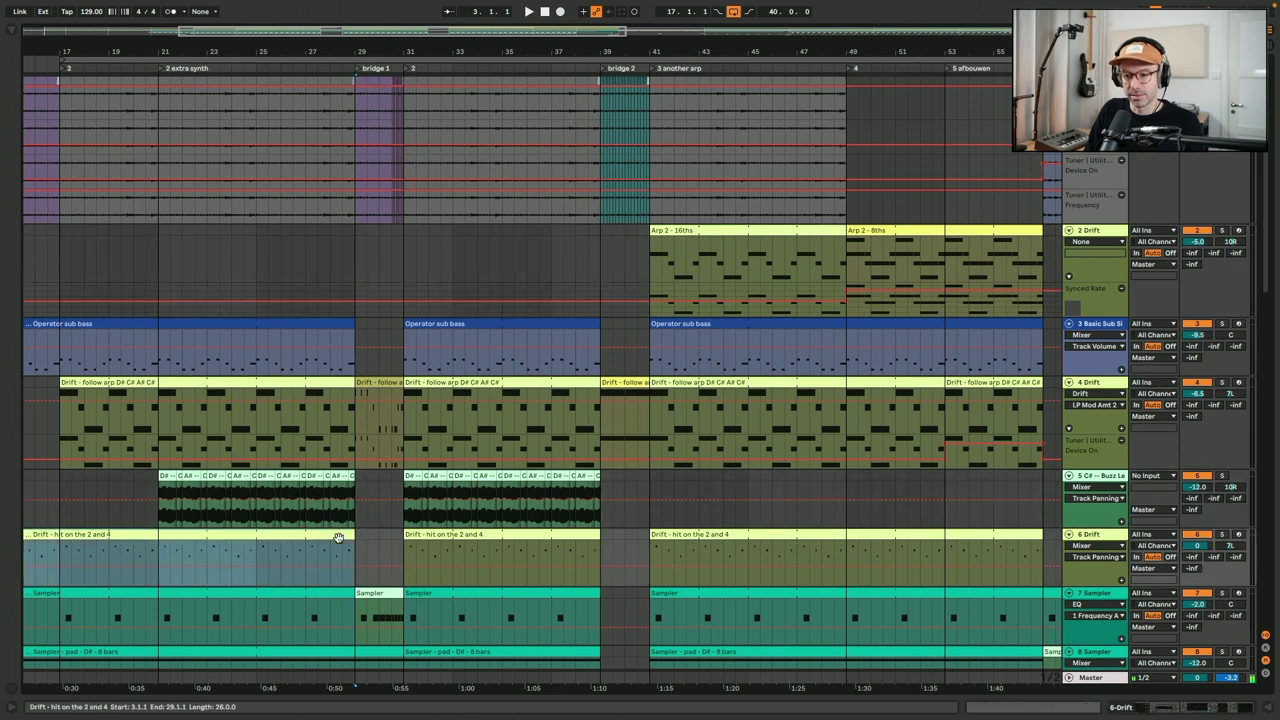
scroll(338, 538, down, 10)
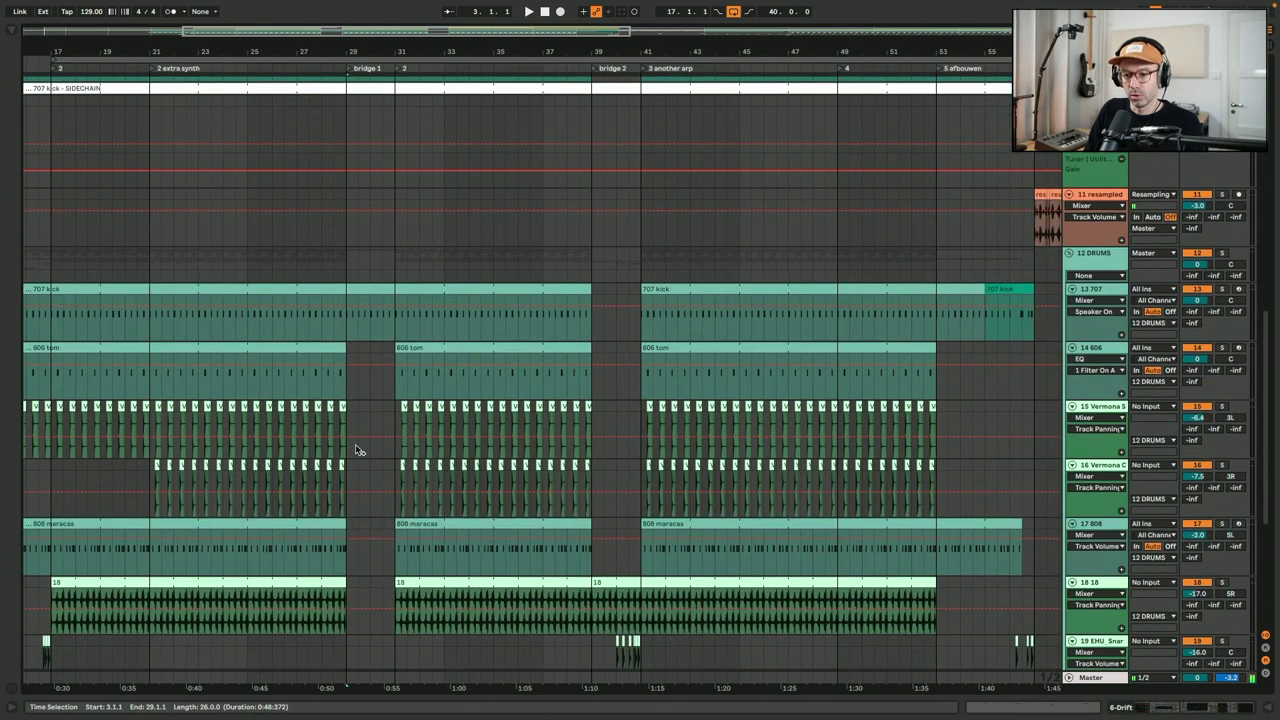
- Play from bar 27 through bridge 1, and compare the Drift - hit on the 2 and 4 clips before and after it
click(296, 335)
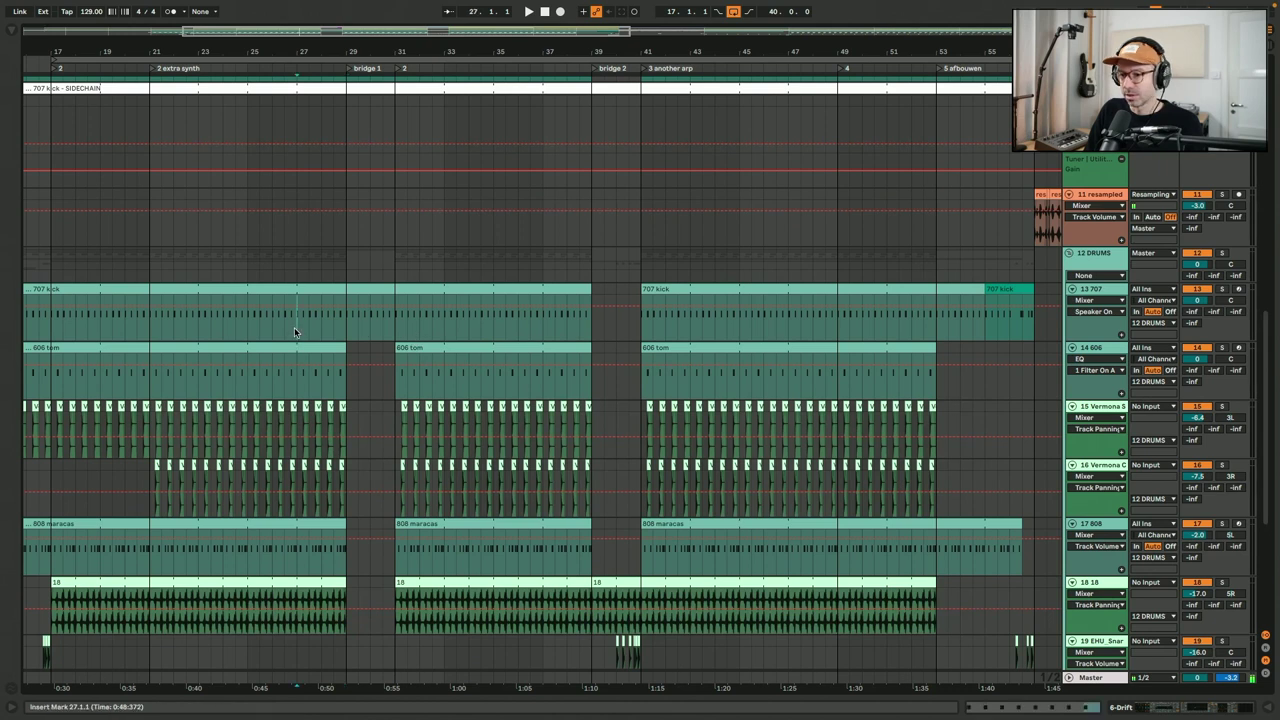
key(space)
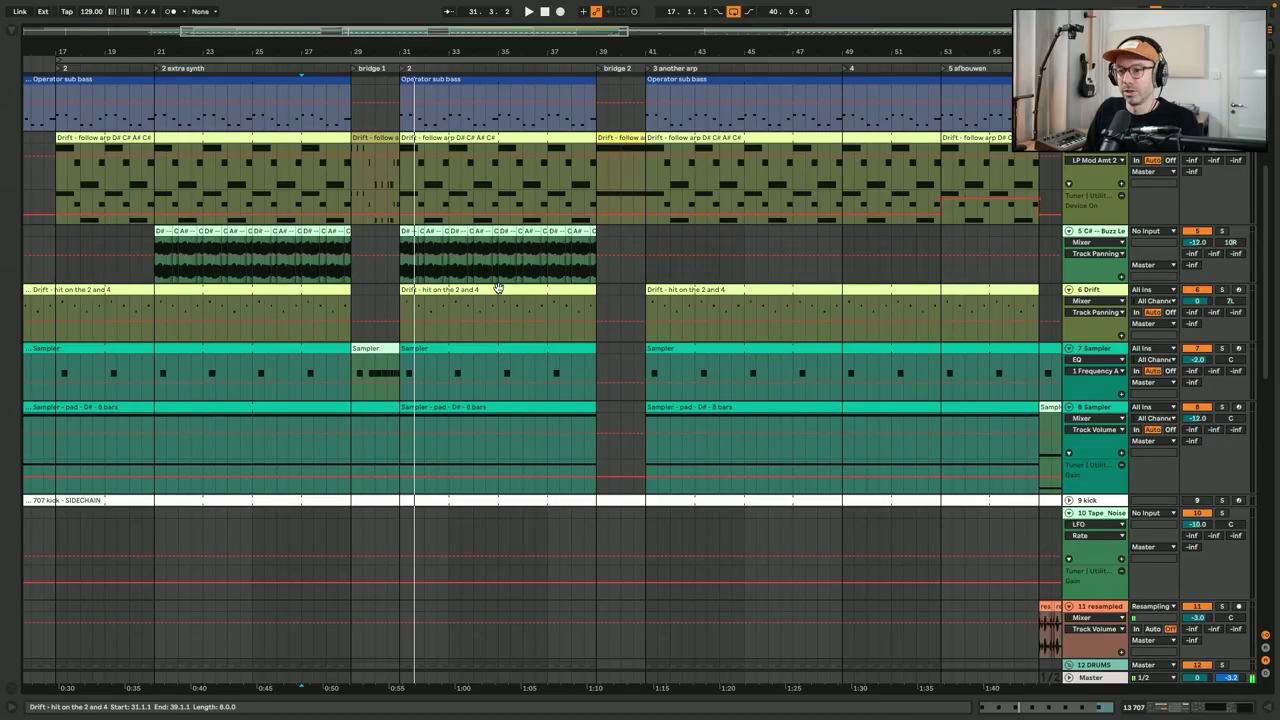
click(480, 315)
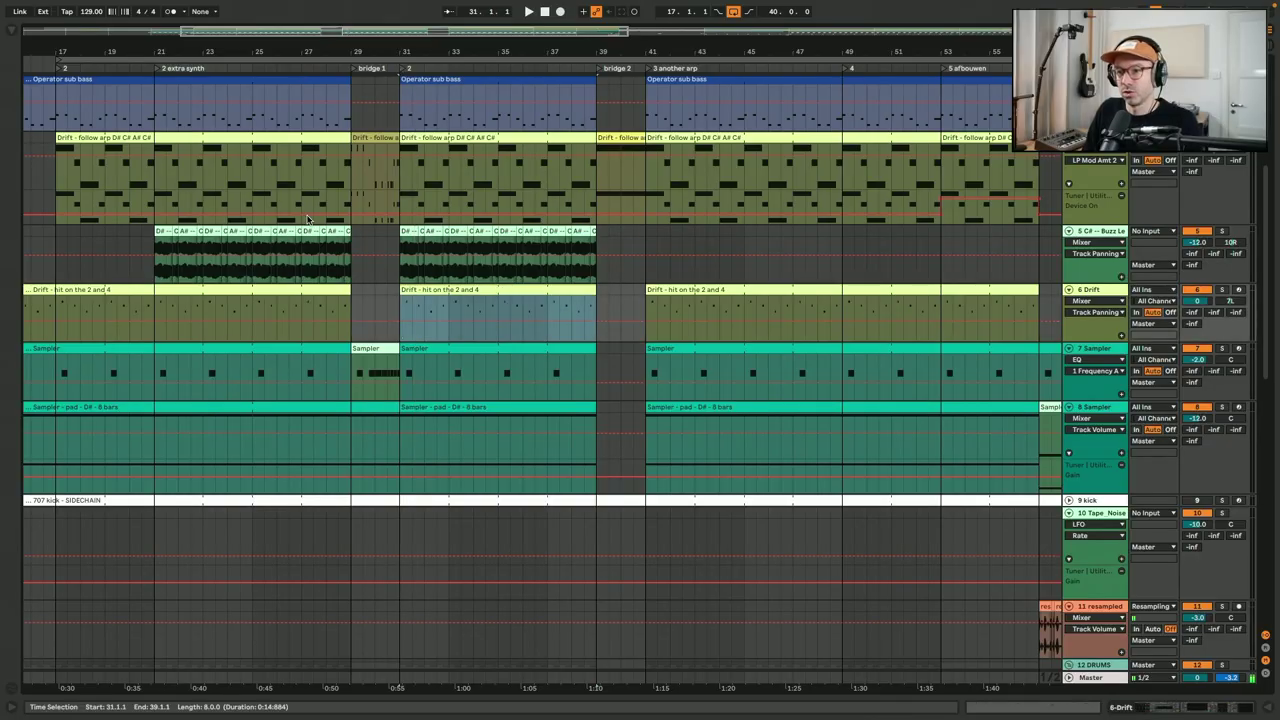
click(252, 289)
scroll(572, 258, up, 6)
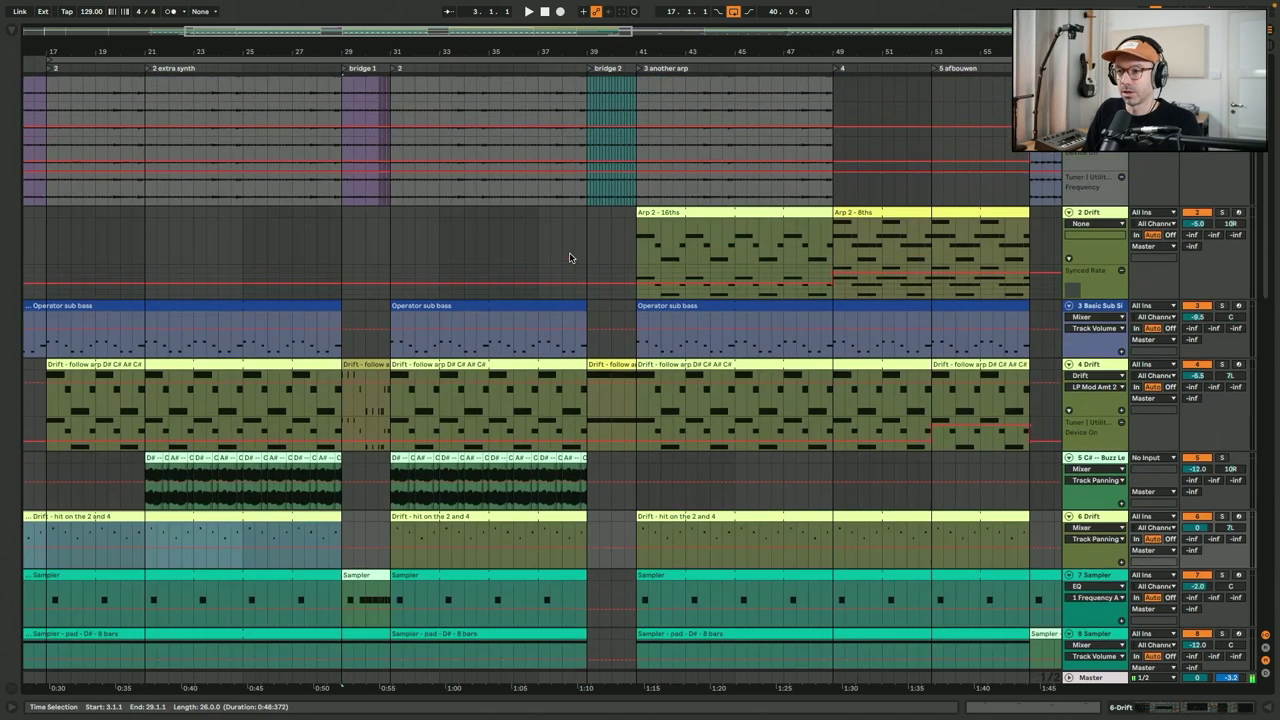
- Focus on bridge 2 and audition the 18 clip in the drum group from bar 39 in solo
click(564, 290)
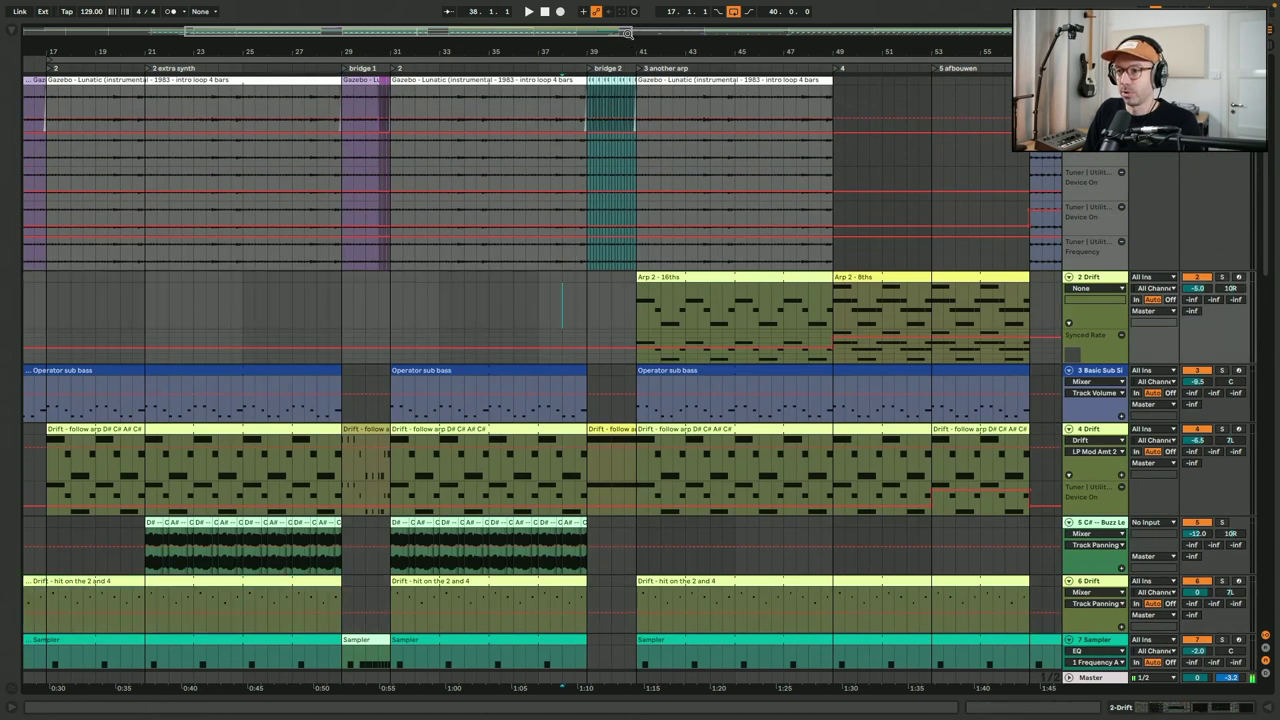
drag(612, 32, 330, 72)
scroll(295, 297, down, 5)
scroll(295, 297, down, 7)
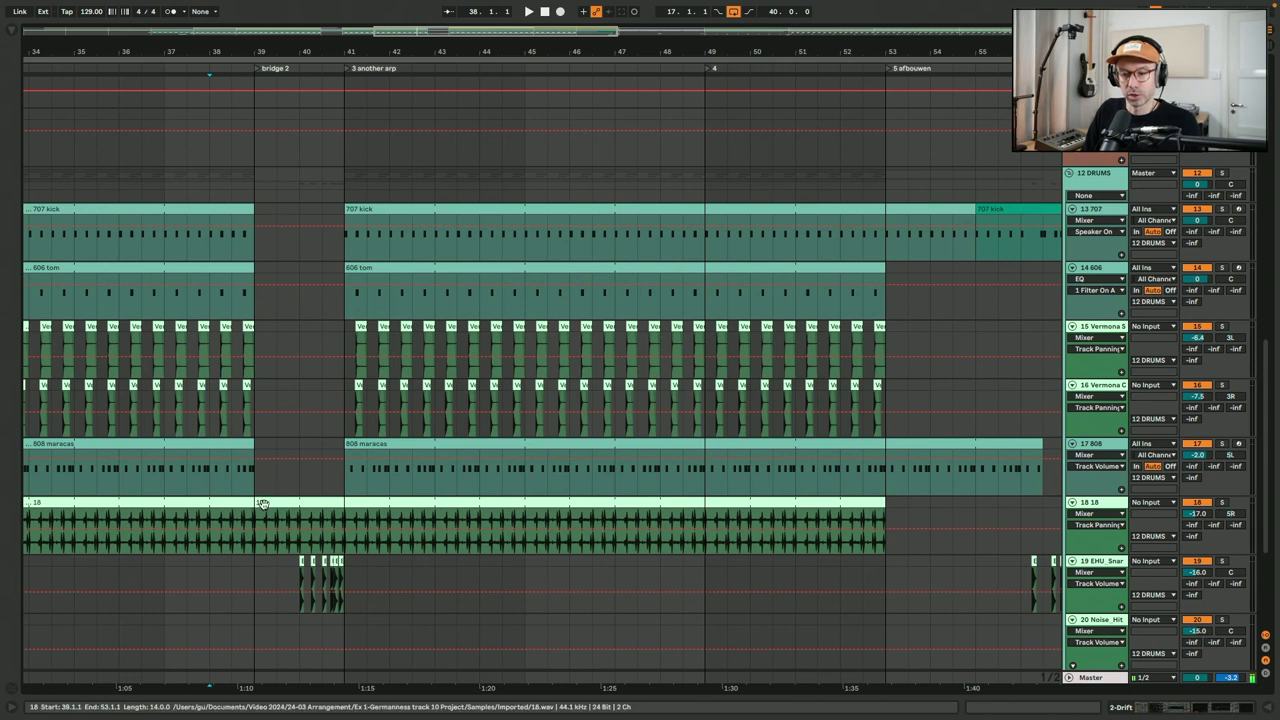
click(271, 501)
key(space)
click(1222, 502)
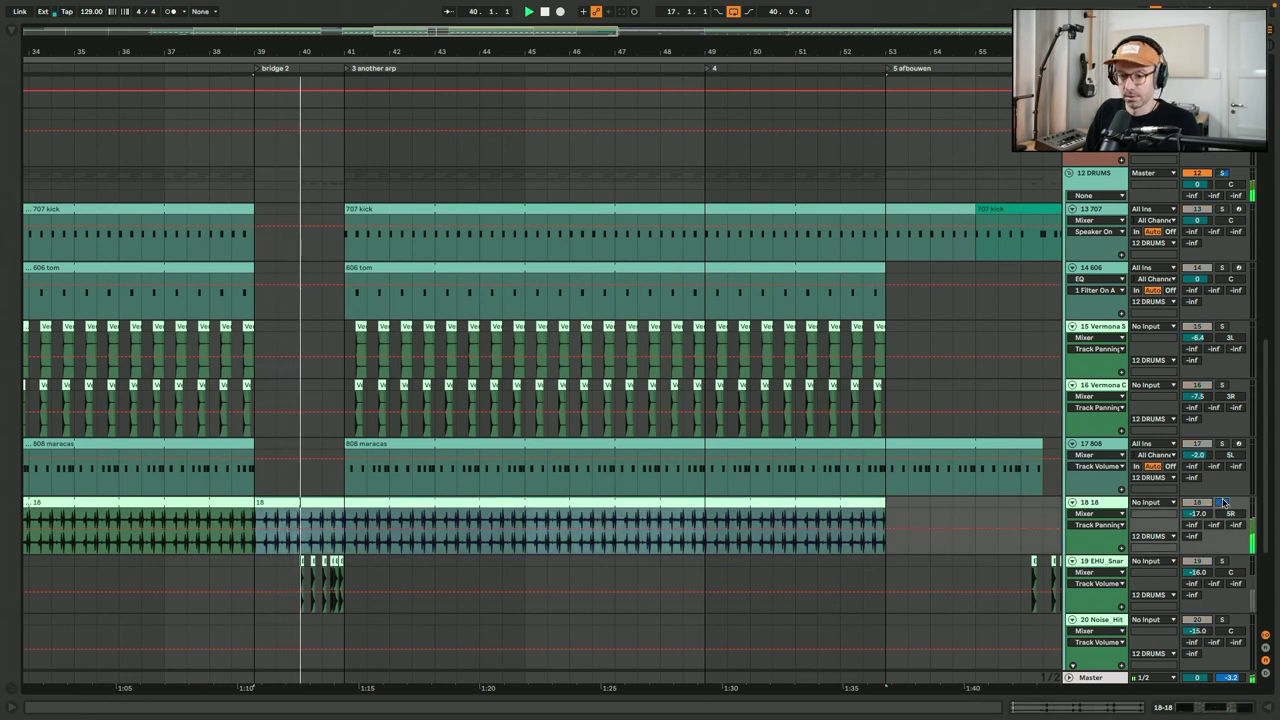
- Inspect the chopped Gazebo - Lunatic clips in bridge 2 and play the transition from bar 37
scroll(600, 360, up, 10)
drag(397, 27, 465, 84)
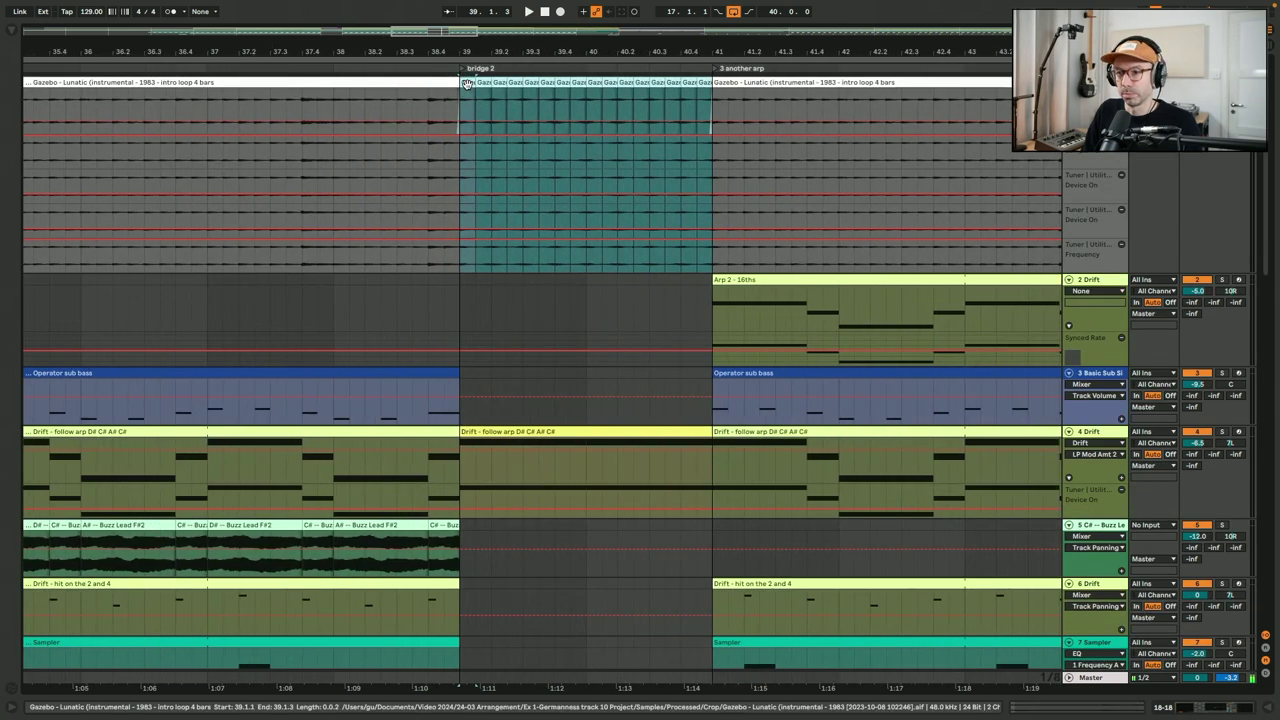
drag(420, 46, 300, 20)
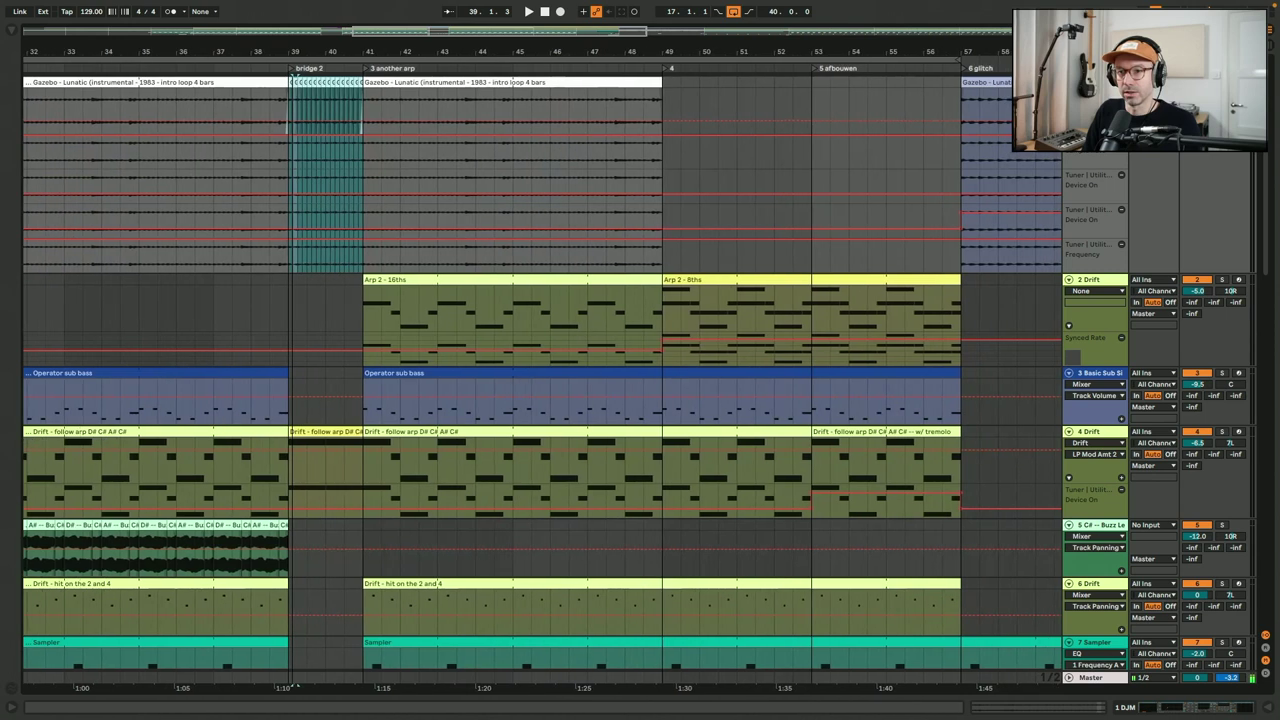
click(211, 170)
key(space)
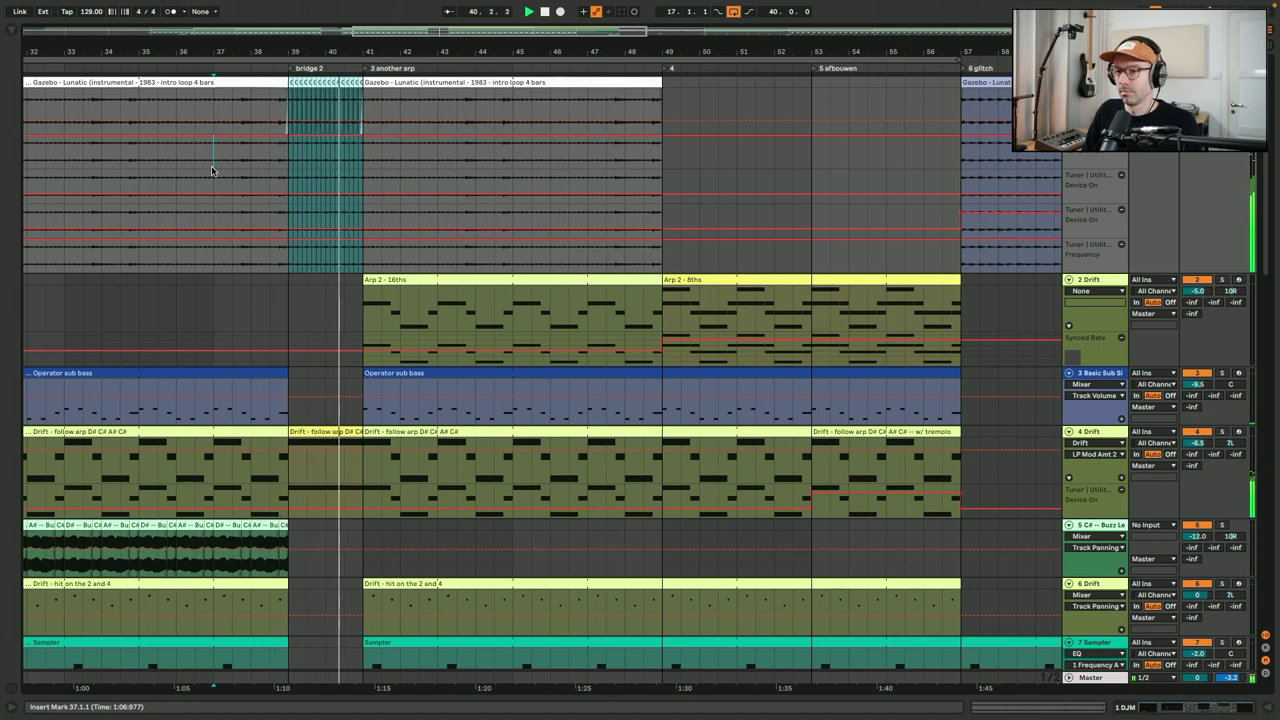
- Audition the EHU snare hits from bar 40 in solo, and replay bridge 2 from bar 39 with all tracks
scroll(280, 367, down, 15)
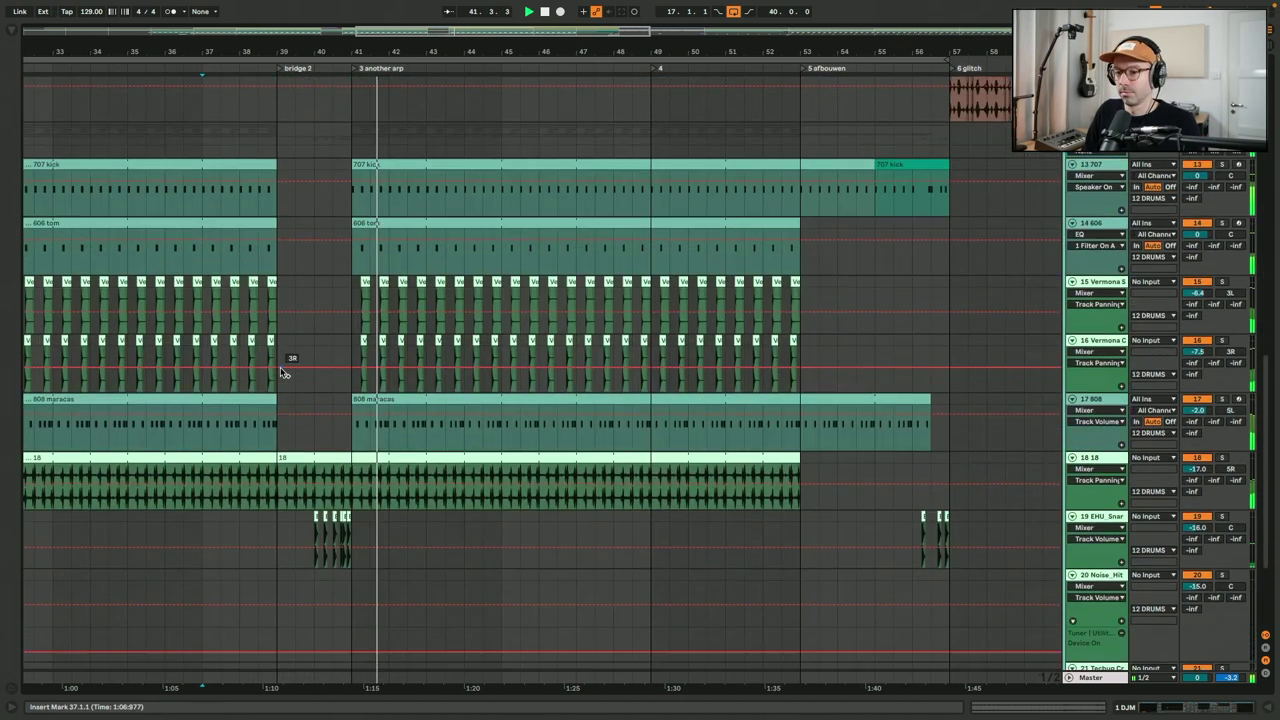
click(297, 526)
click(314, 528)
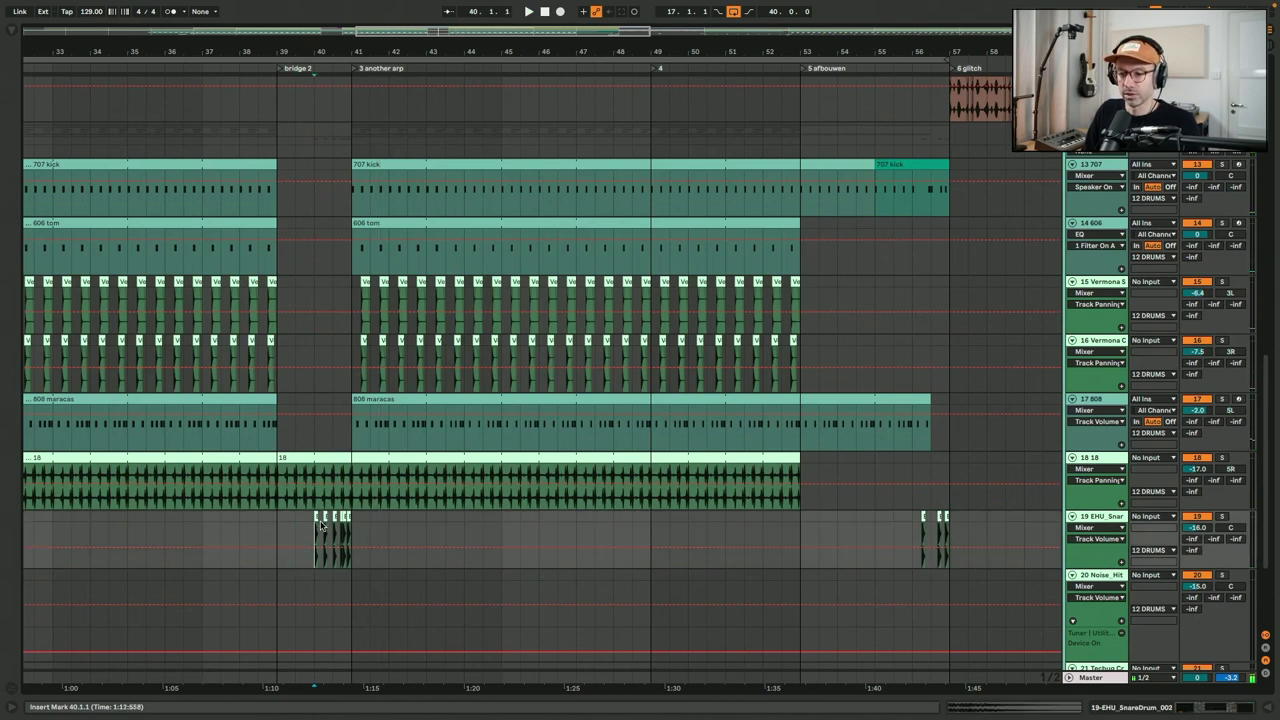
click(1221, 519)
key(space)
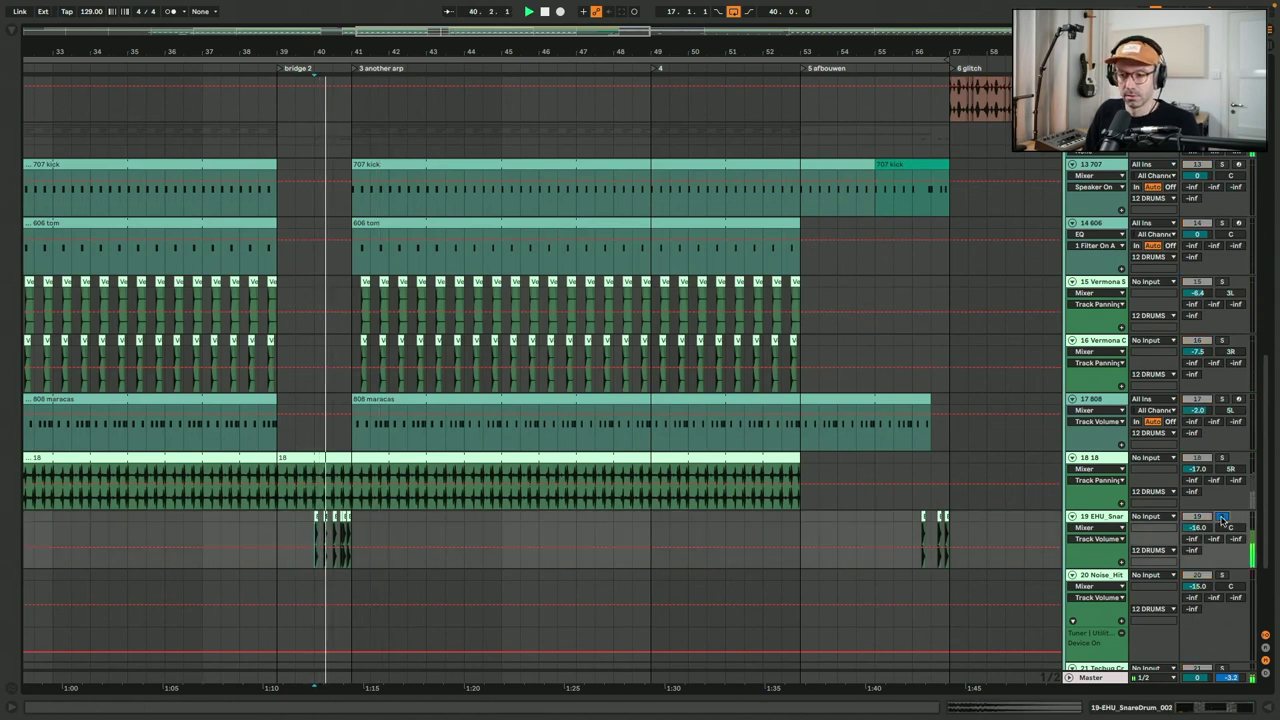
click(1221, 519)
key(space)
click(283, 502)
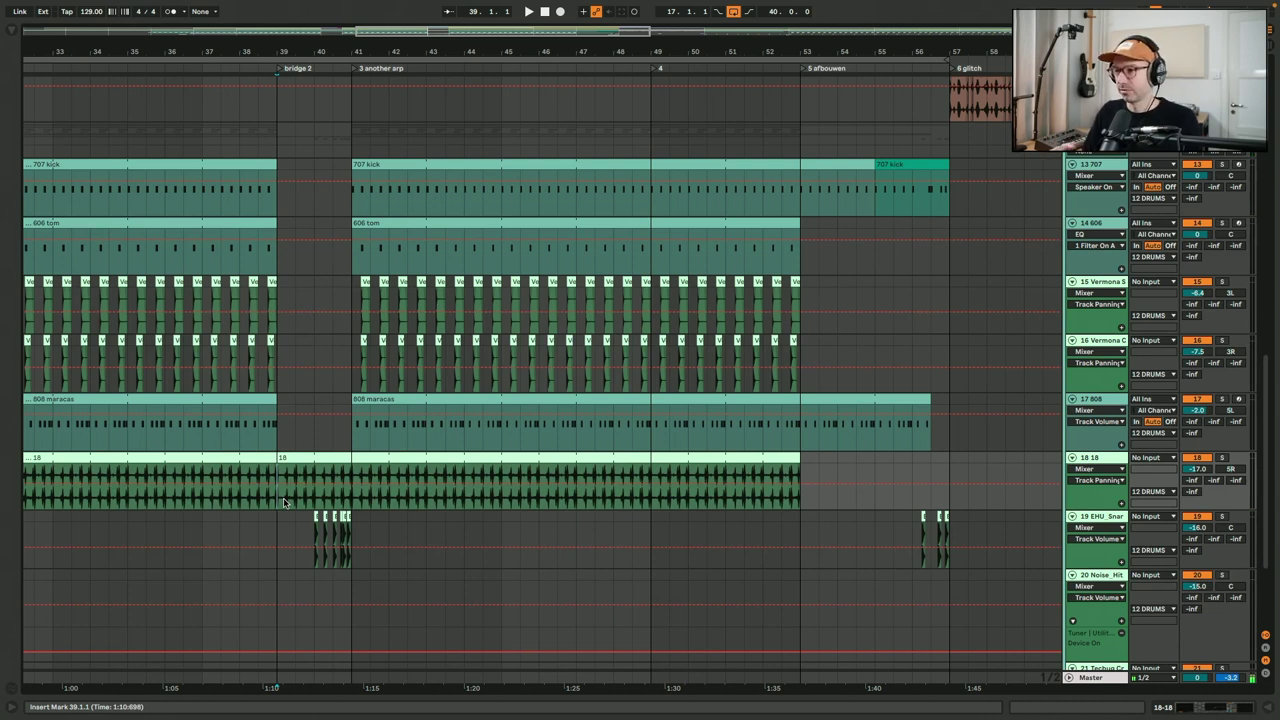
key(space)
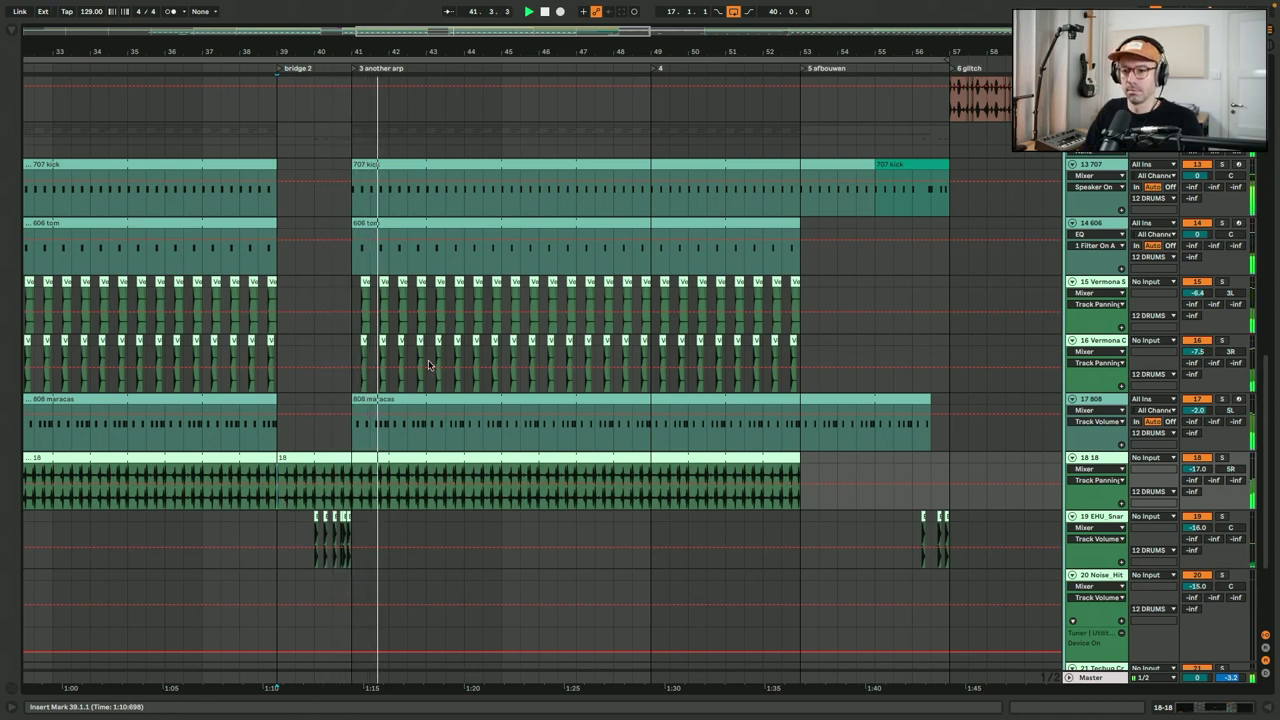
- Audition the Arp 2 - 16ths clip from bar 41 in solo on 2 Drift, with its Arpeggiator and Drift devices in view
scroll(284, 502, up, 10)
click(398, 280)
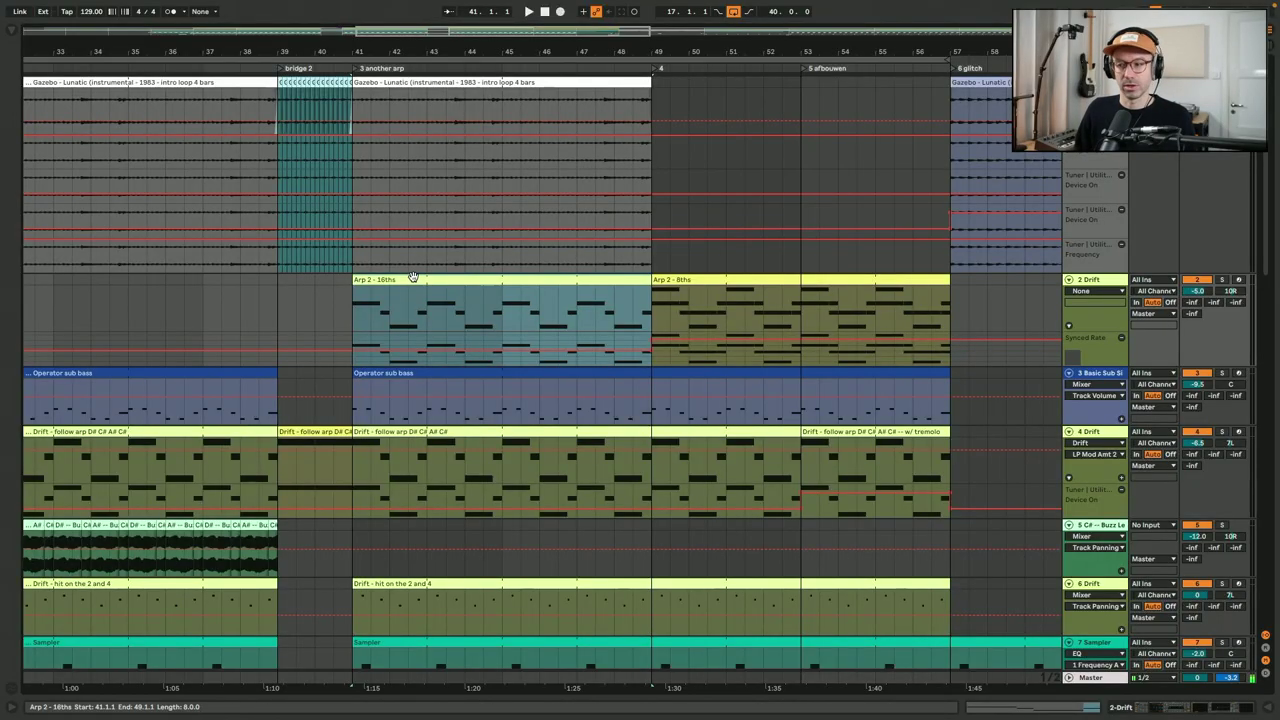
click(1240, 697)
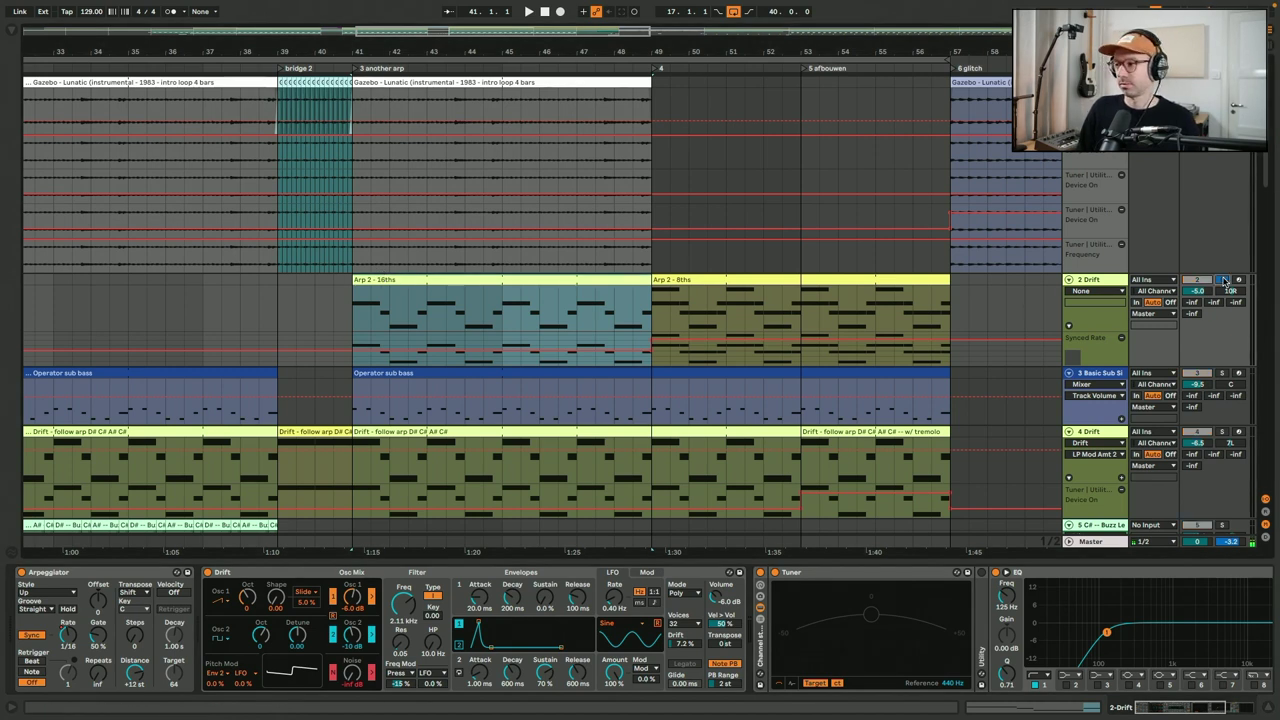
key(space)
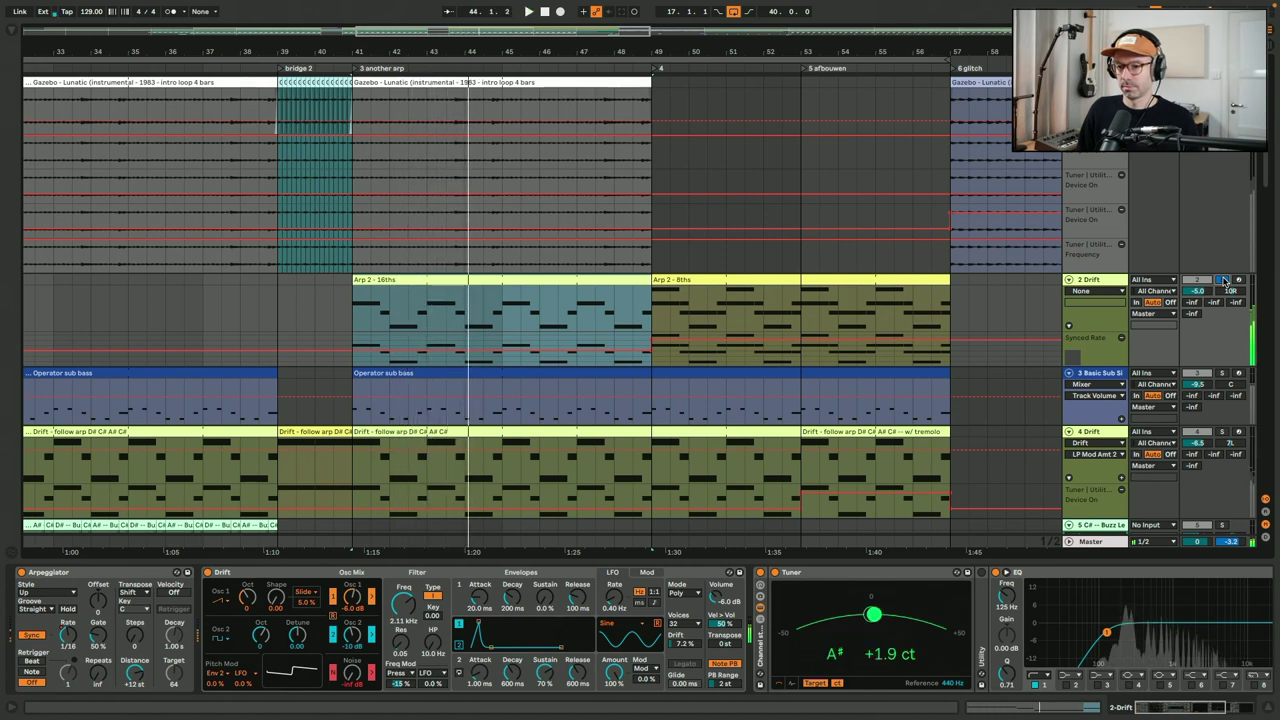
key(space)
click(314, 300)
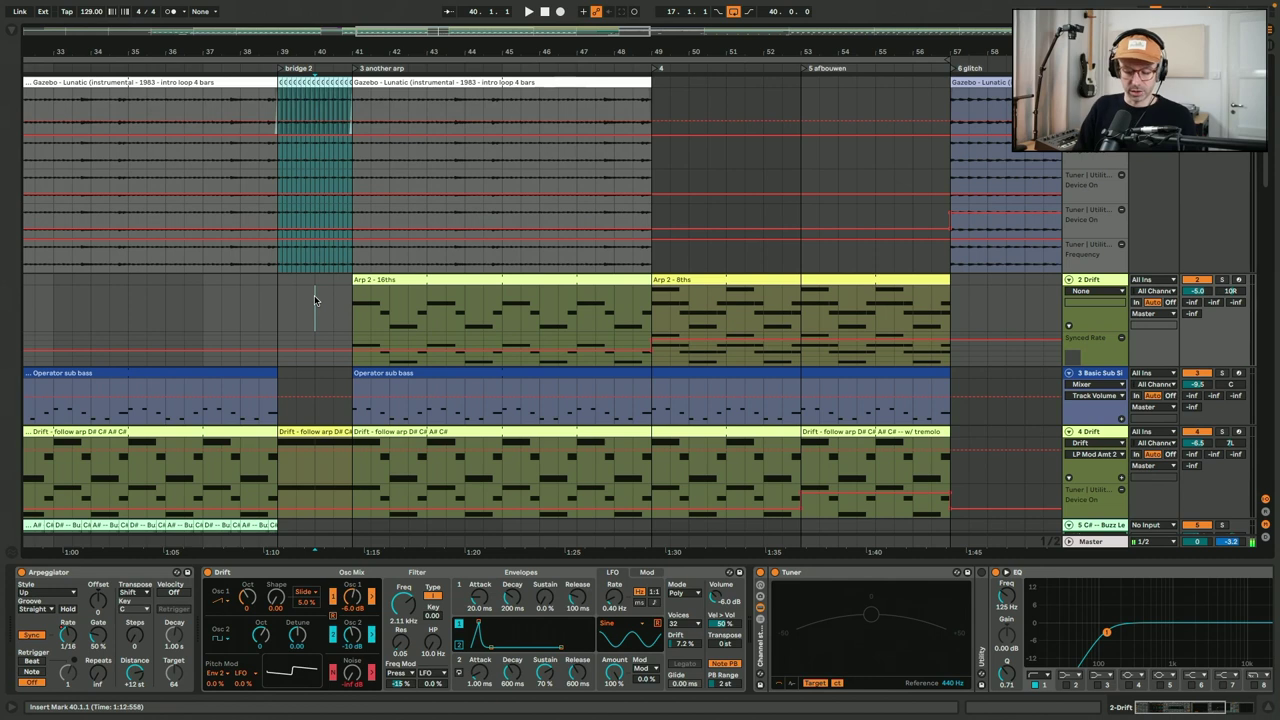
key(ctrl+alt+l)
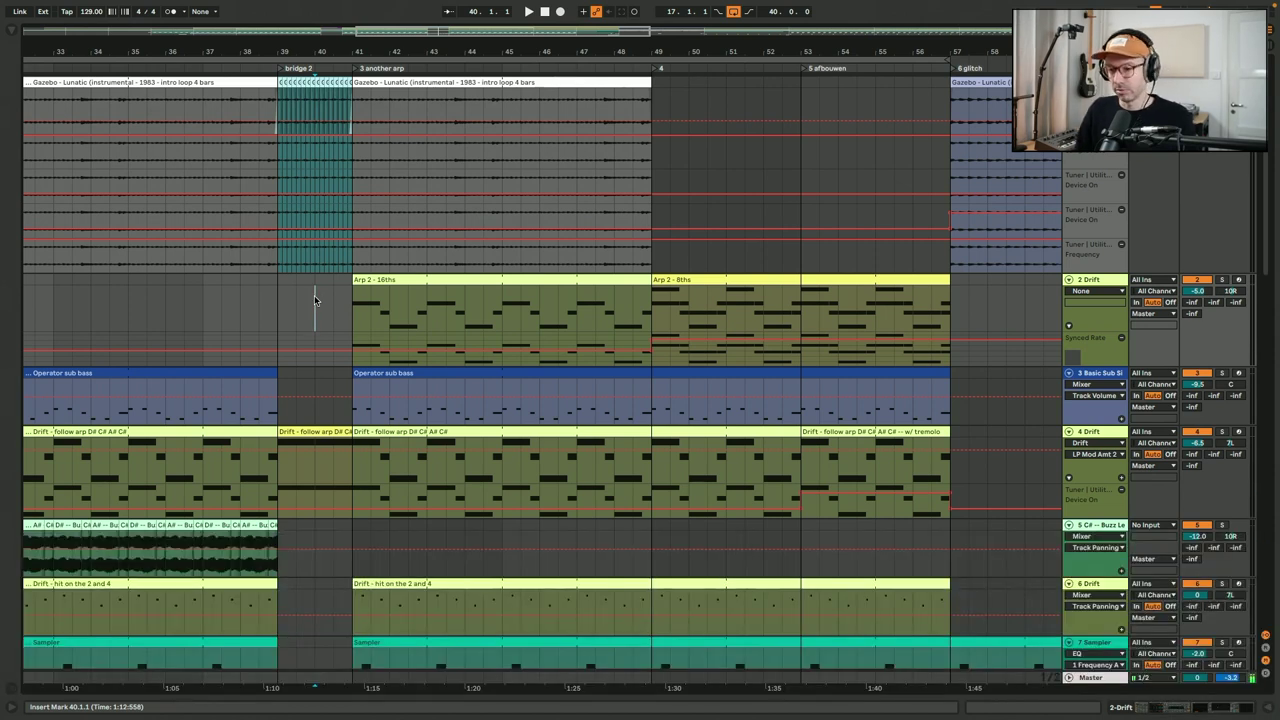
- Play the full arrangement from bar 41 through sections 3 another arp, 4 and 5 afbouwen
click(349, 291)
key(space)
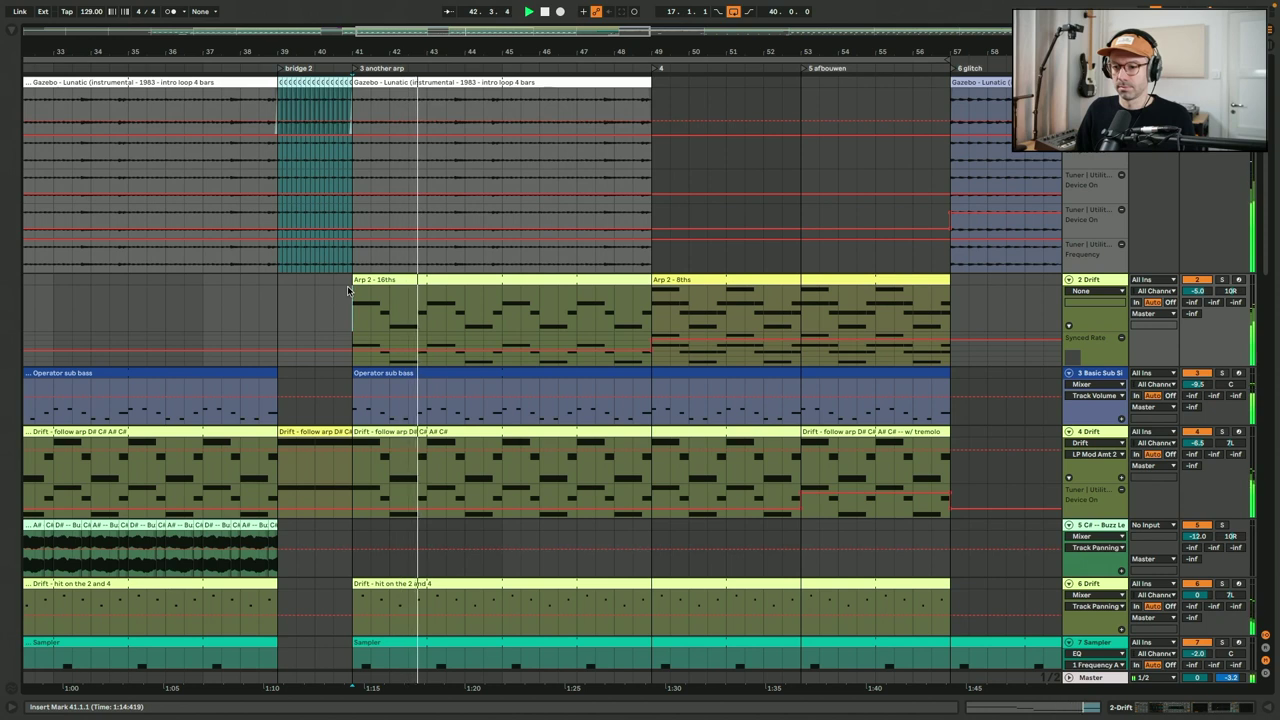
scroll(349, 291, right, 5)
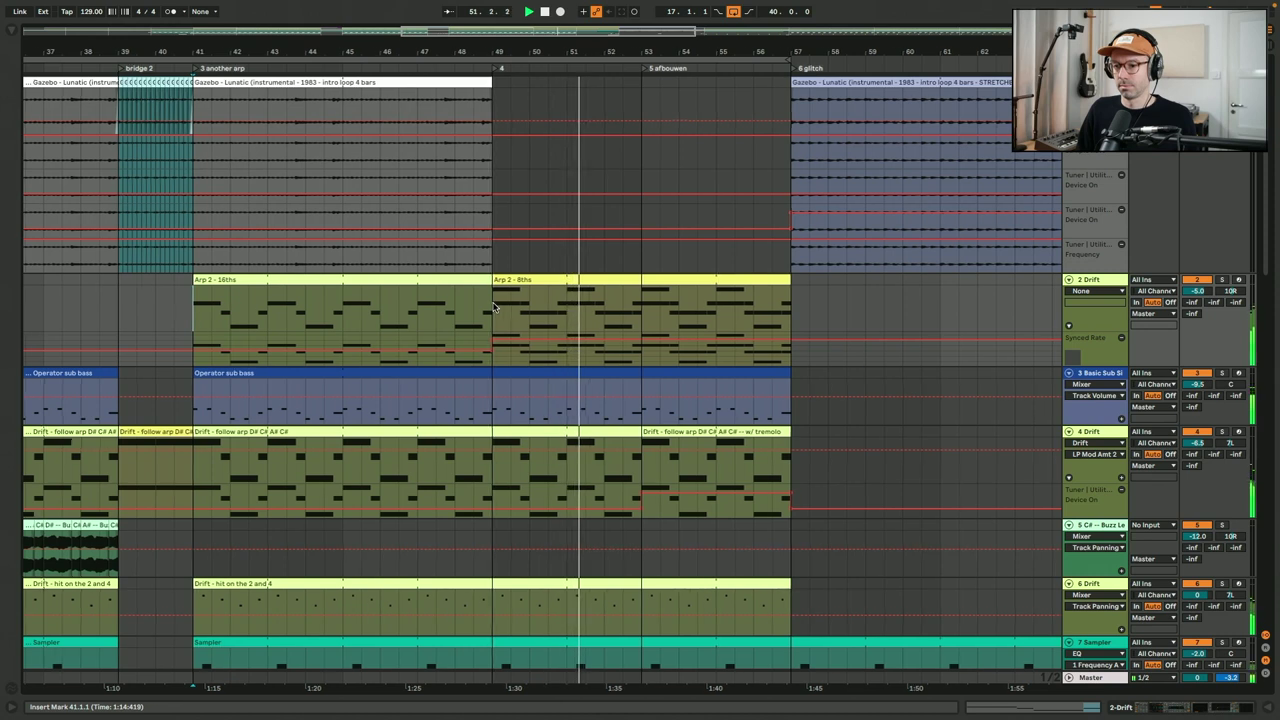
scroll(493, 307, right, 3)
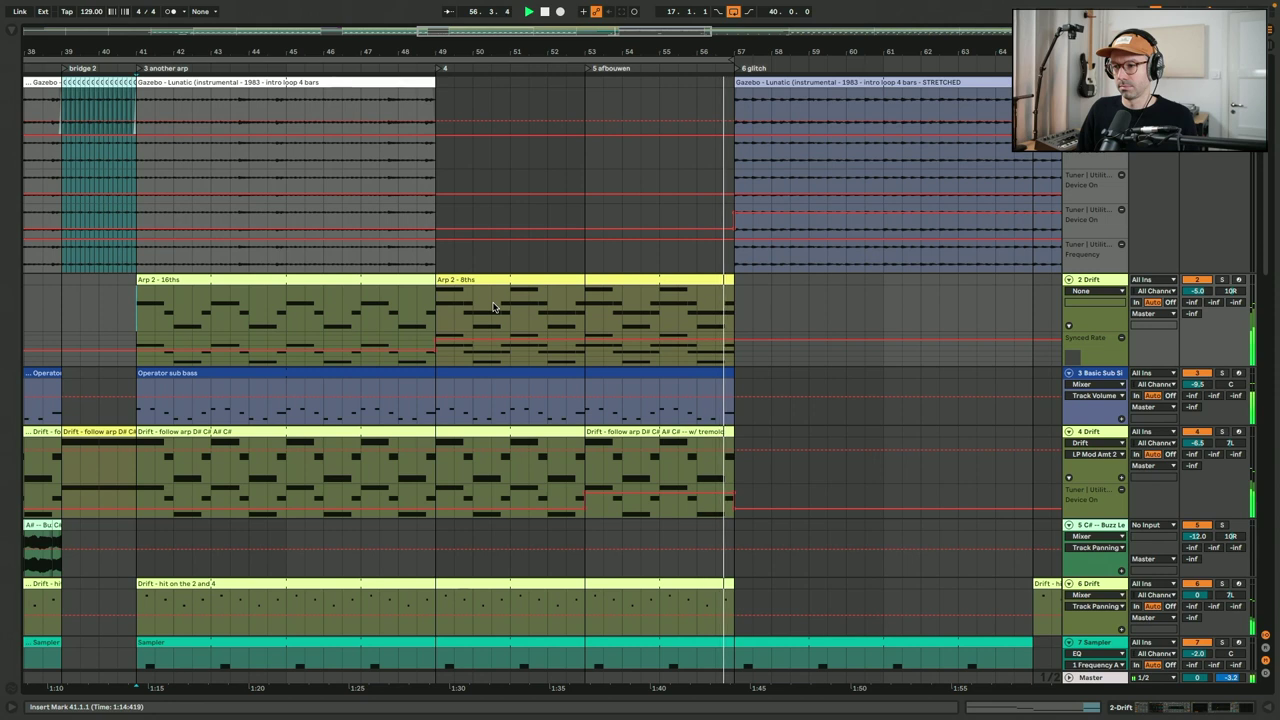
- Look over the clips in section 4, including Arp 2 - 8ths and the drum tracks, and play the arrangement from bar 49
click(468, 90)
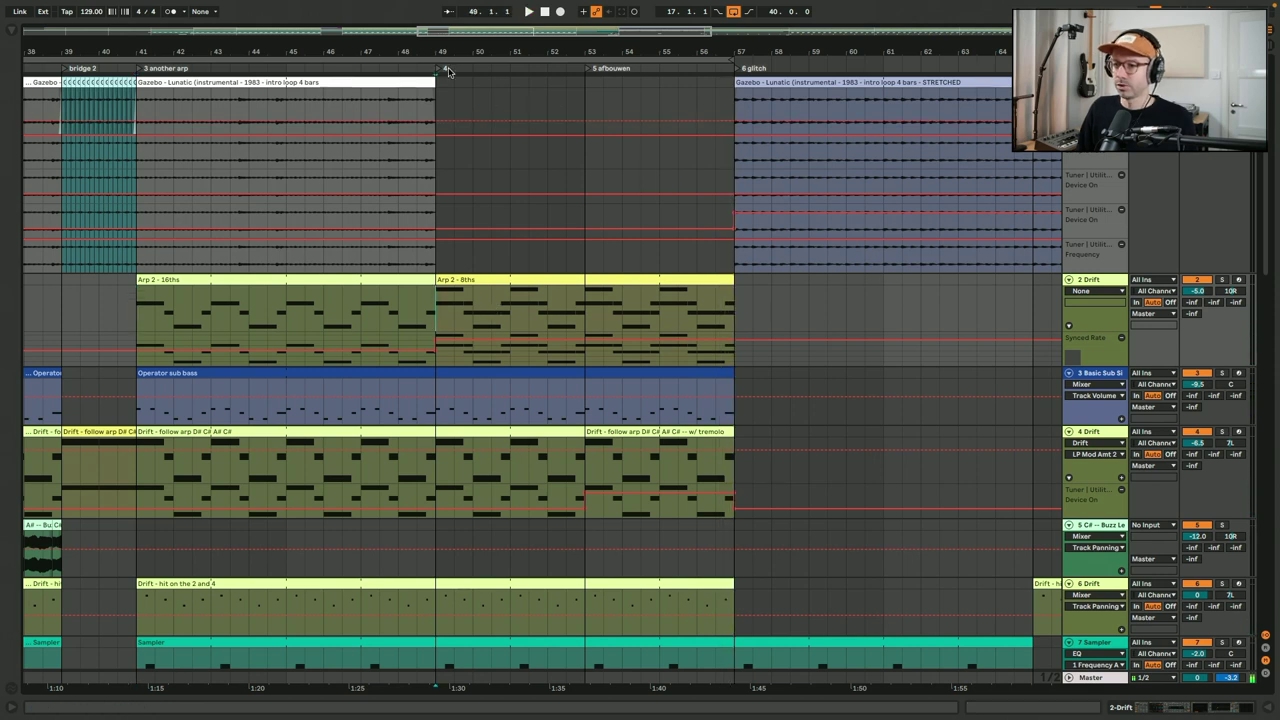
scroll(535, 228, down, 3)
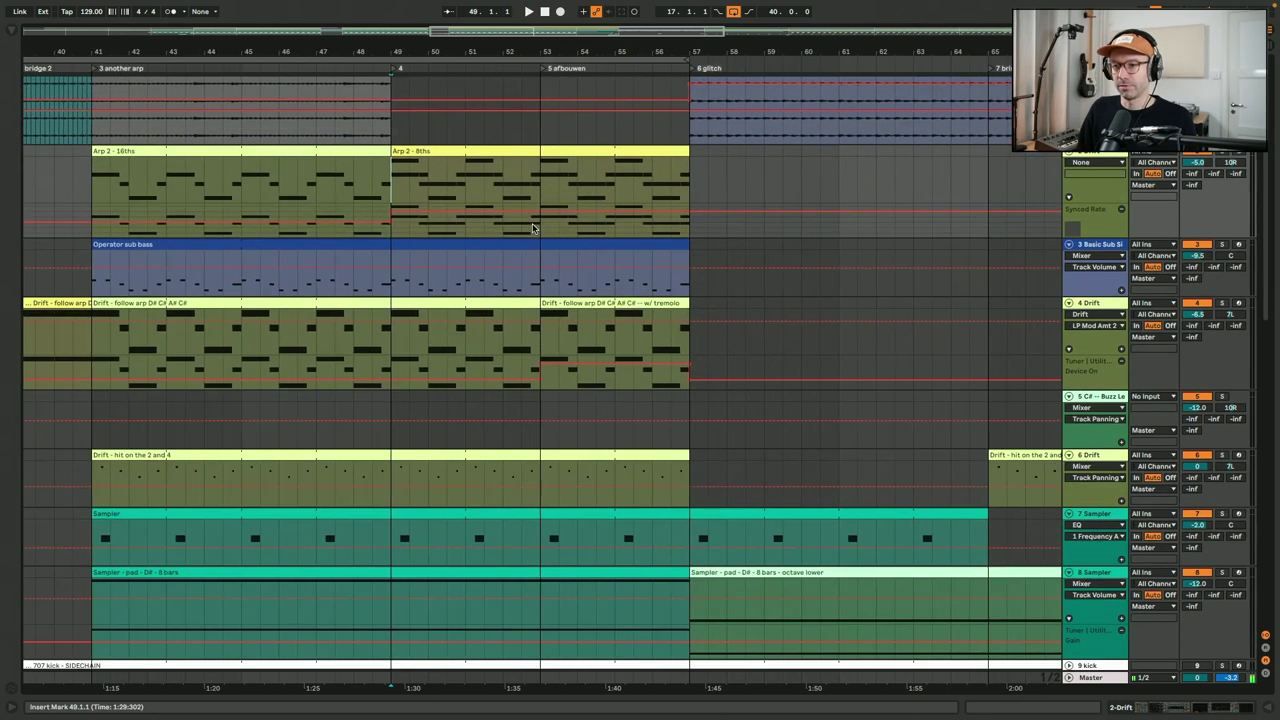
scroll(742, 183, up, 2)
scroll(468, 169, up, 2)
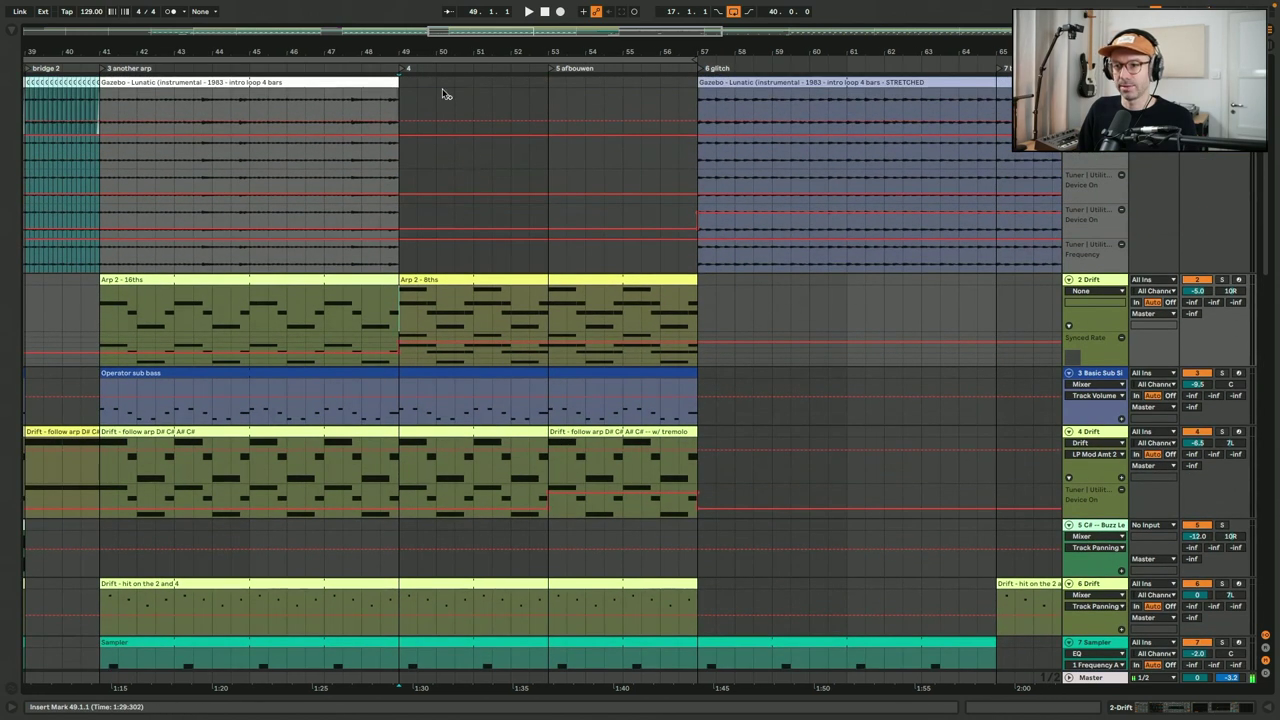
scroll(441, 277, down, 15)
scroll(441, 277, up, 5)
click(390, 217)
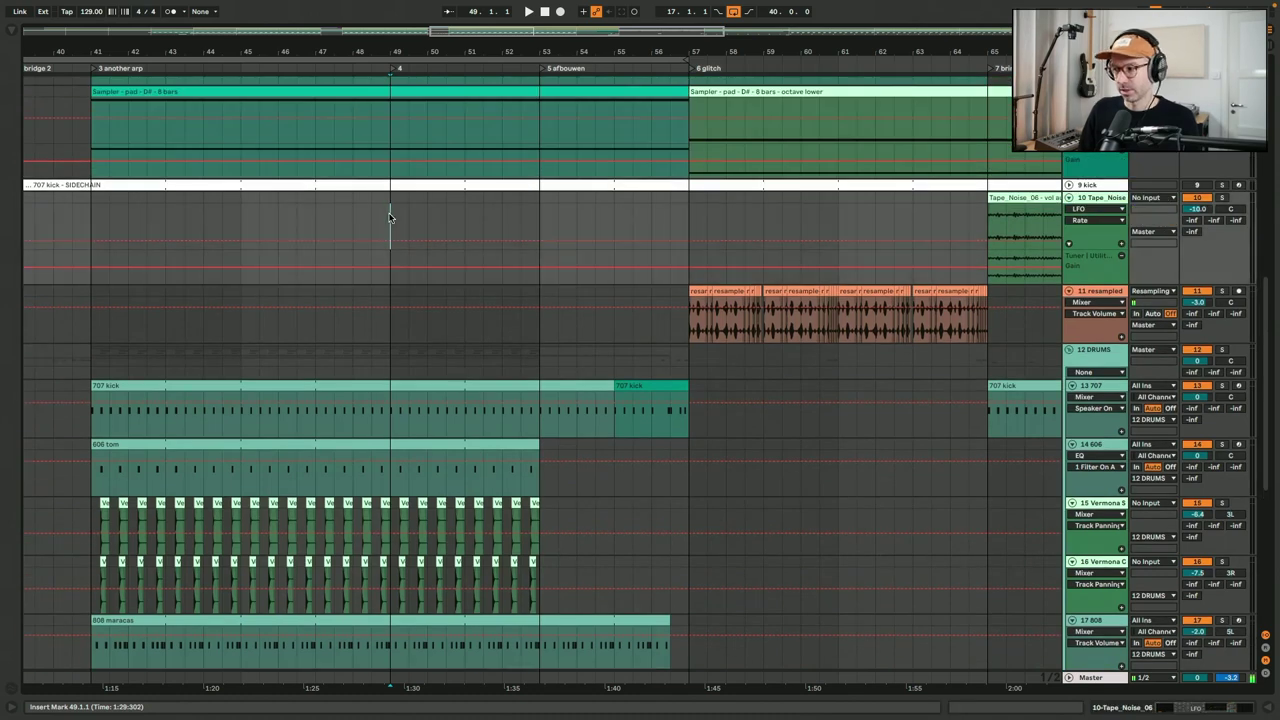
key(space)
- Audition 4 Drift in solo from bar 51 into the follow arp clip with tremolo at bar 53
scroll(390, 217, up, 10)
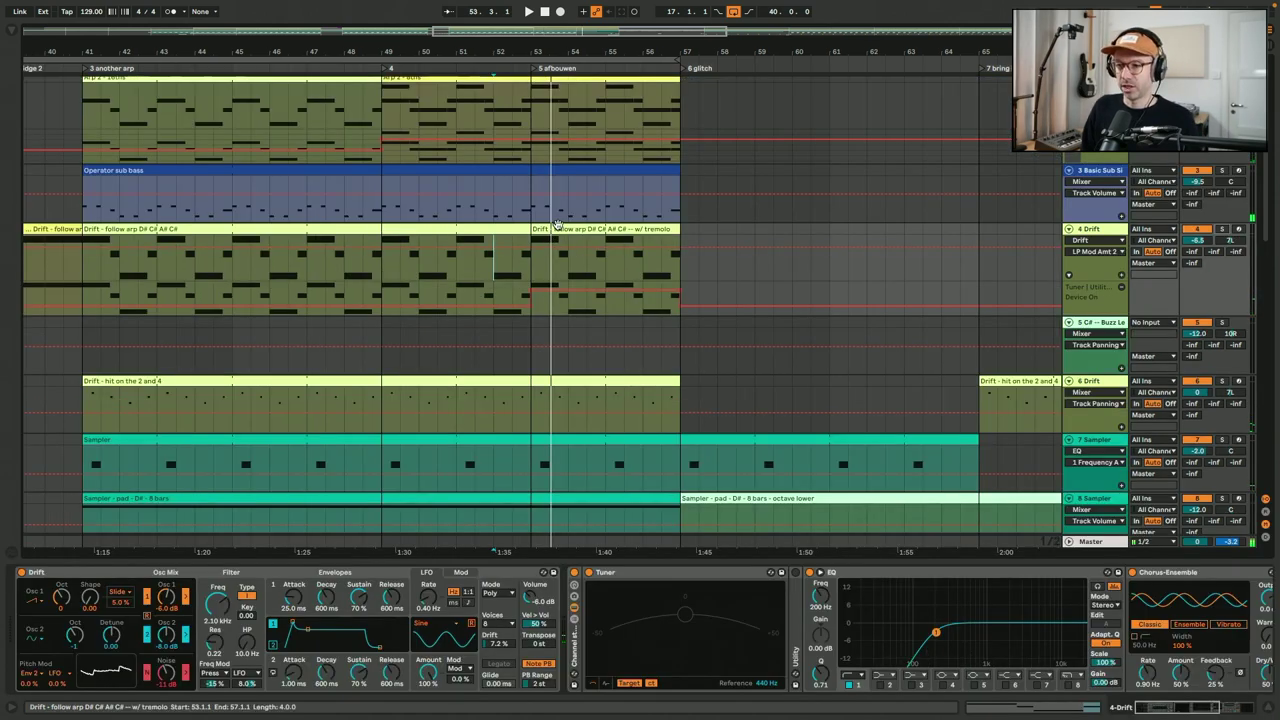
click(557, 224)
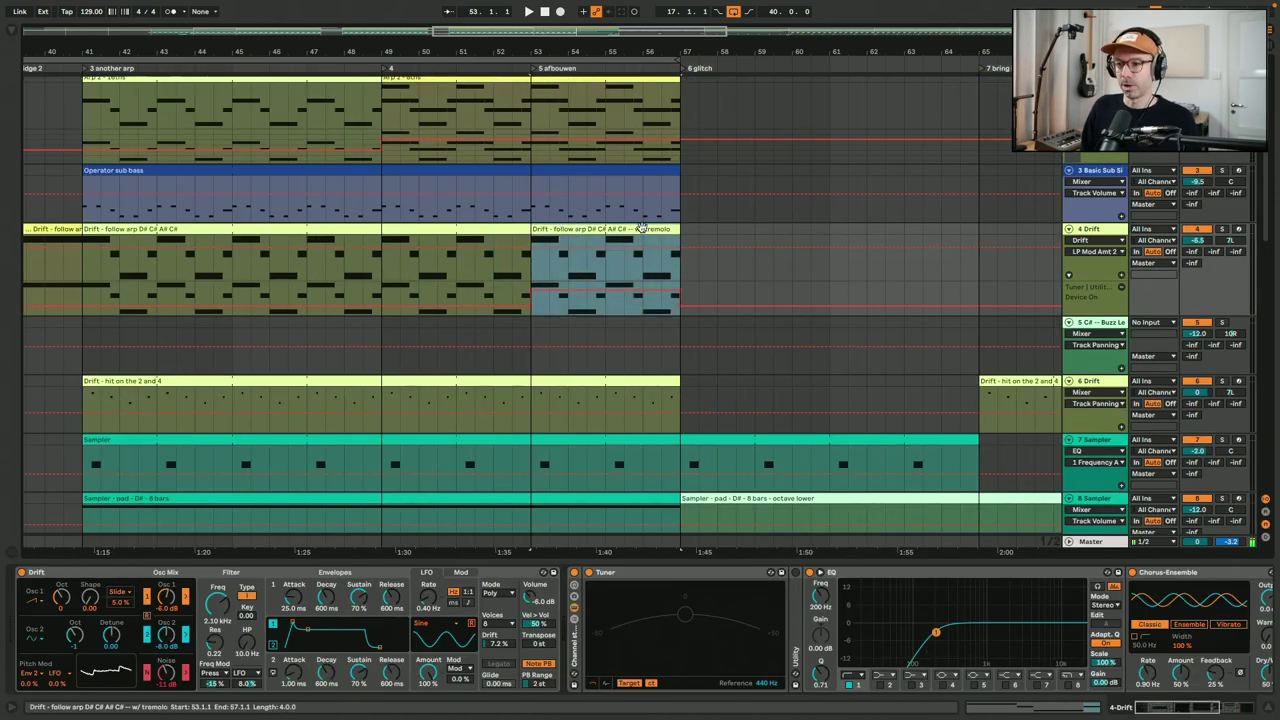
click(488, 228)
click(450, 267)
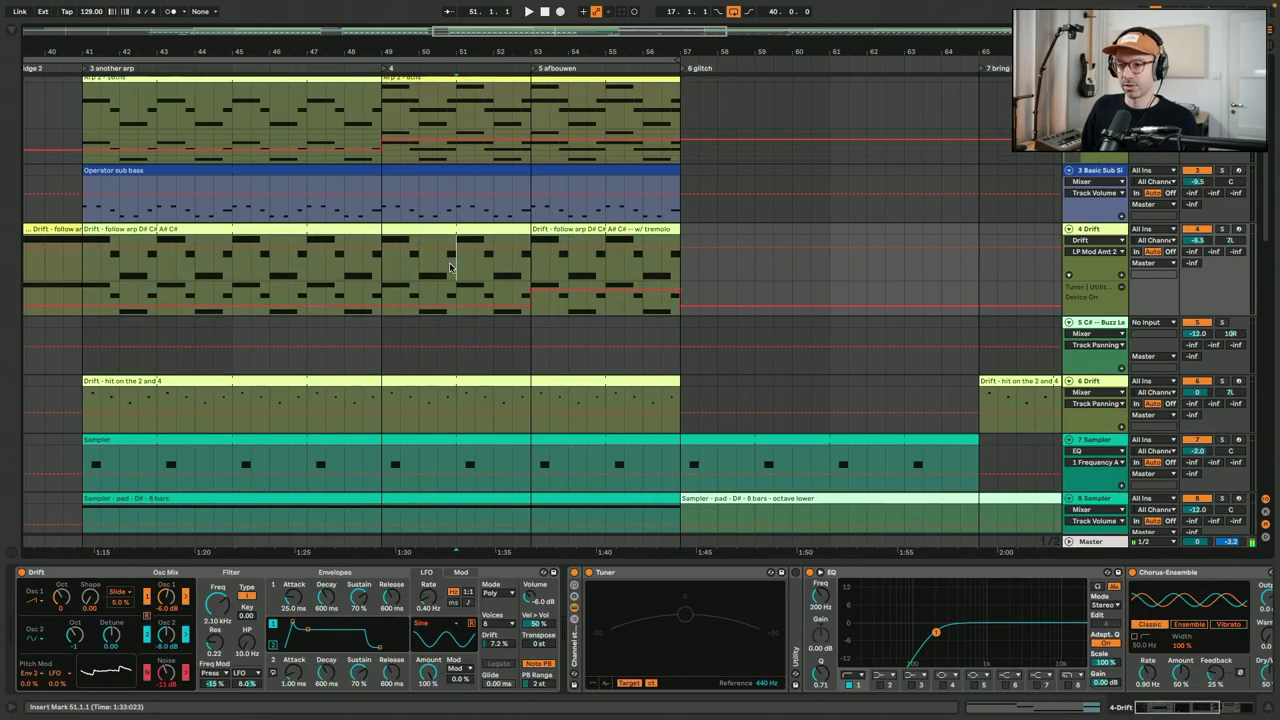
click(1223, 229)
key(space)
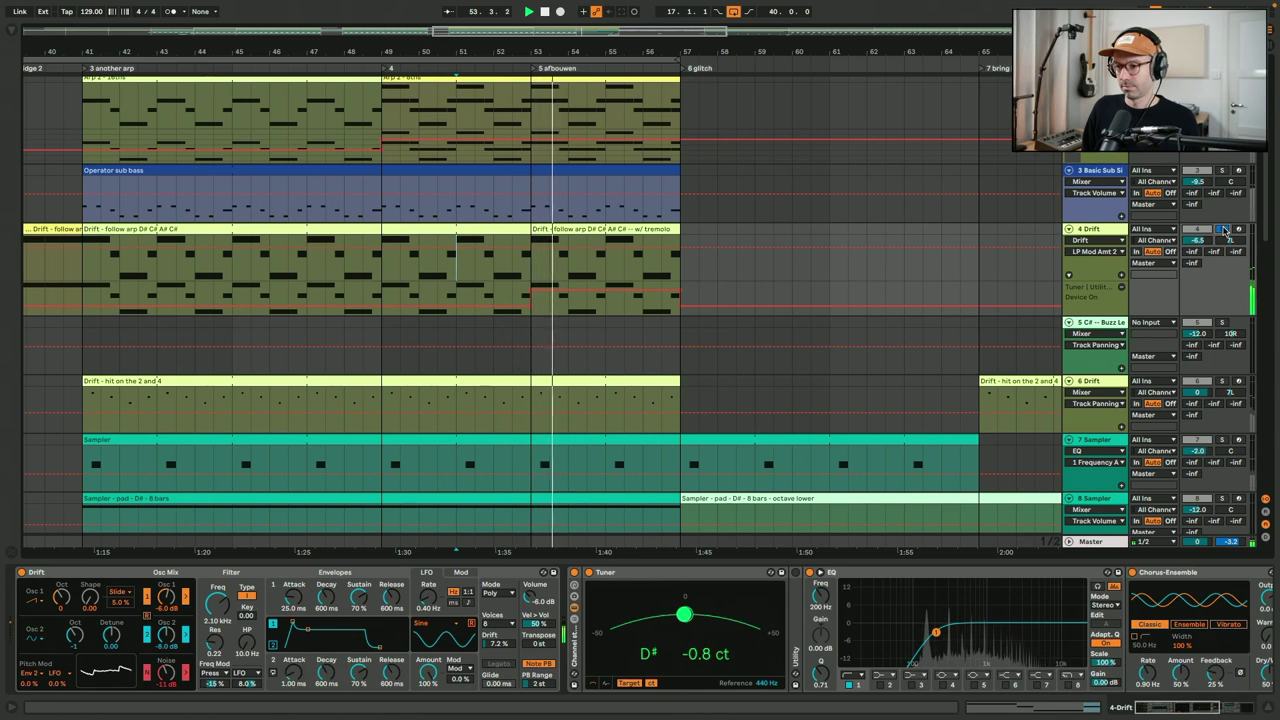
click(1223, 229)
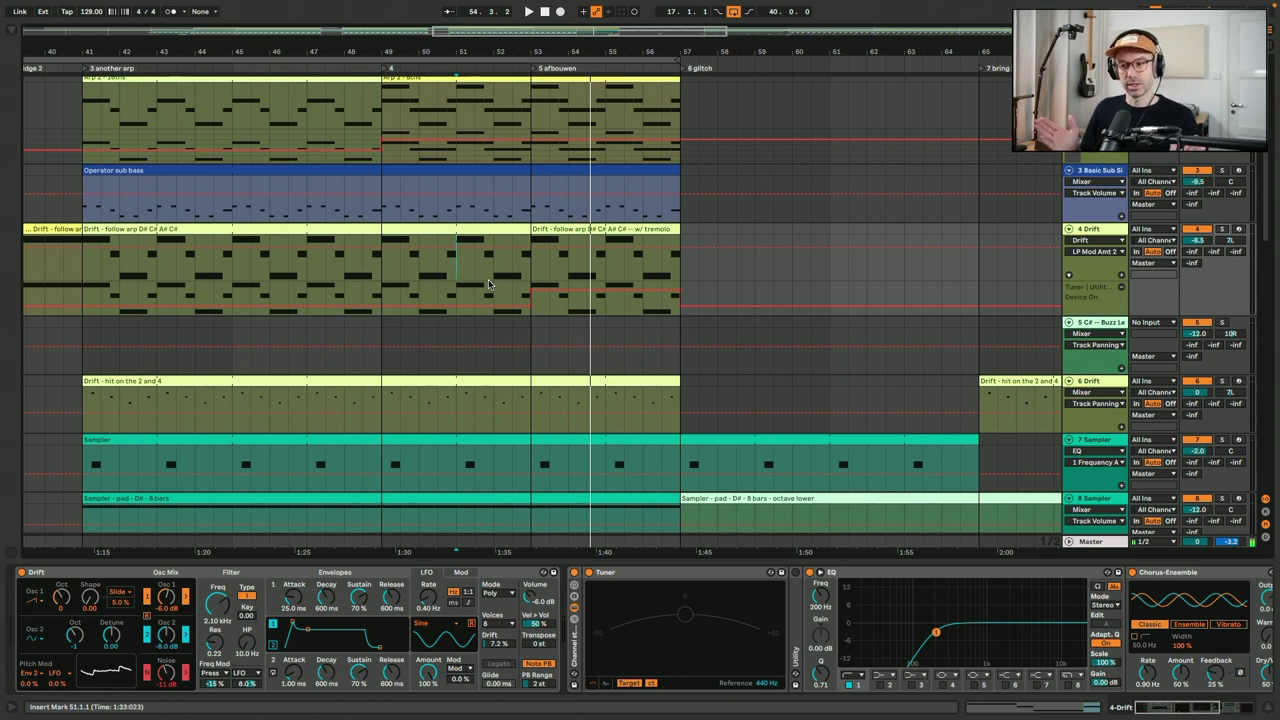
- Hide the device view and examine the drum tracks in 5 afbouwen from bar 53
key(ctrl+alt+l)
scroll(488, 284, down, 10)
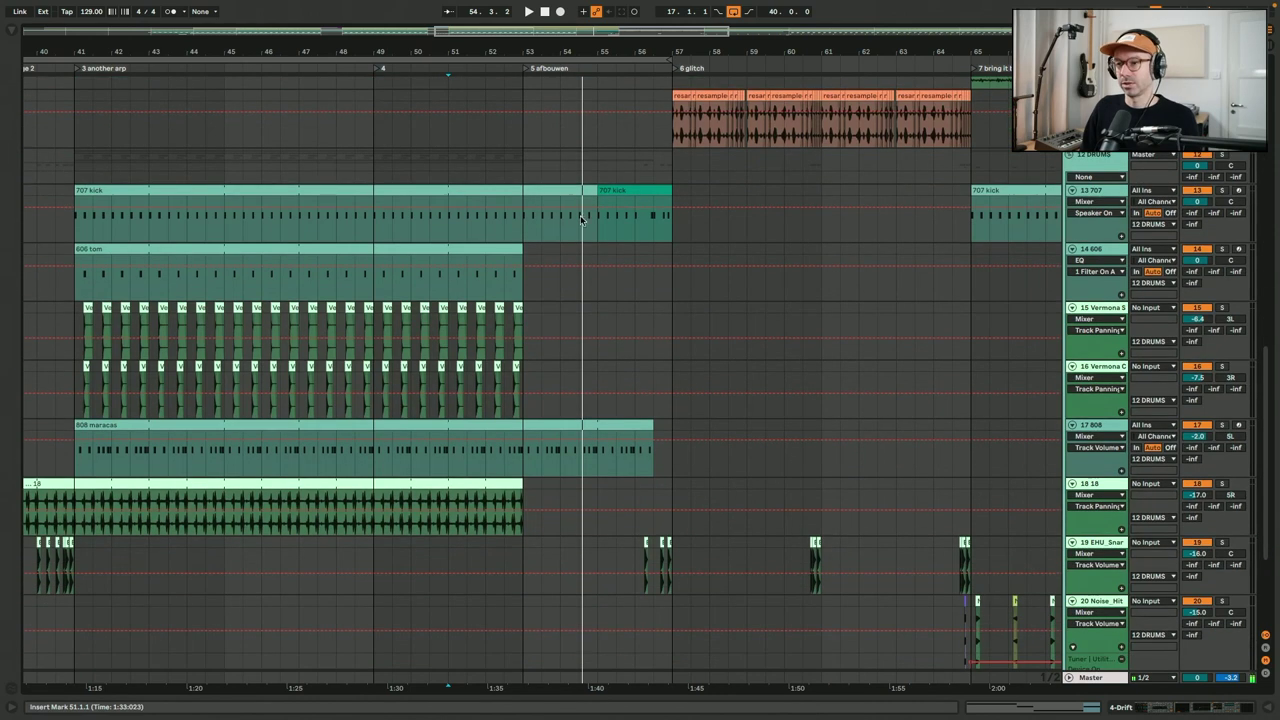
click(522, 225)
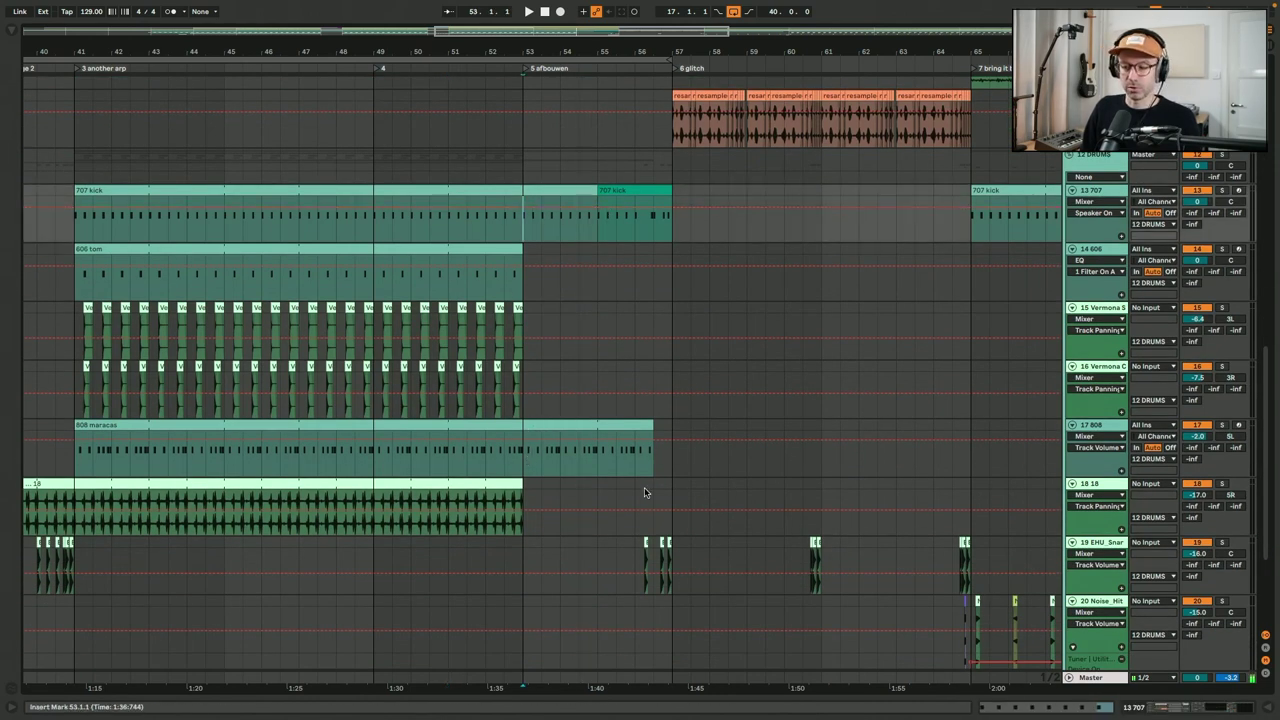
scroll(590, 223, up, 10)
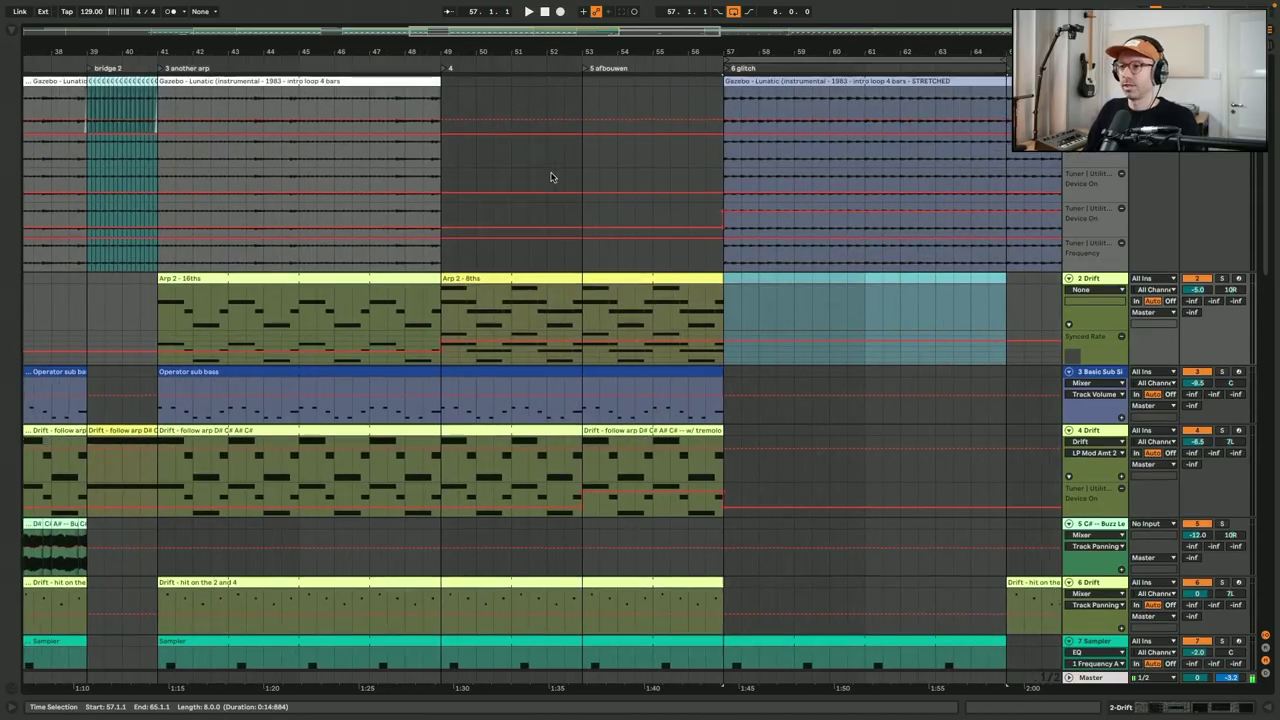
- Survey all tracks in section 6 glitch from bar 57, including the pad, resampled and drum tracks
scroll(550, 177, right, 10)
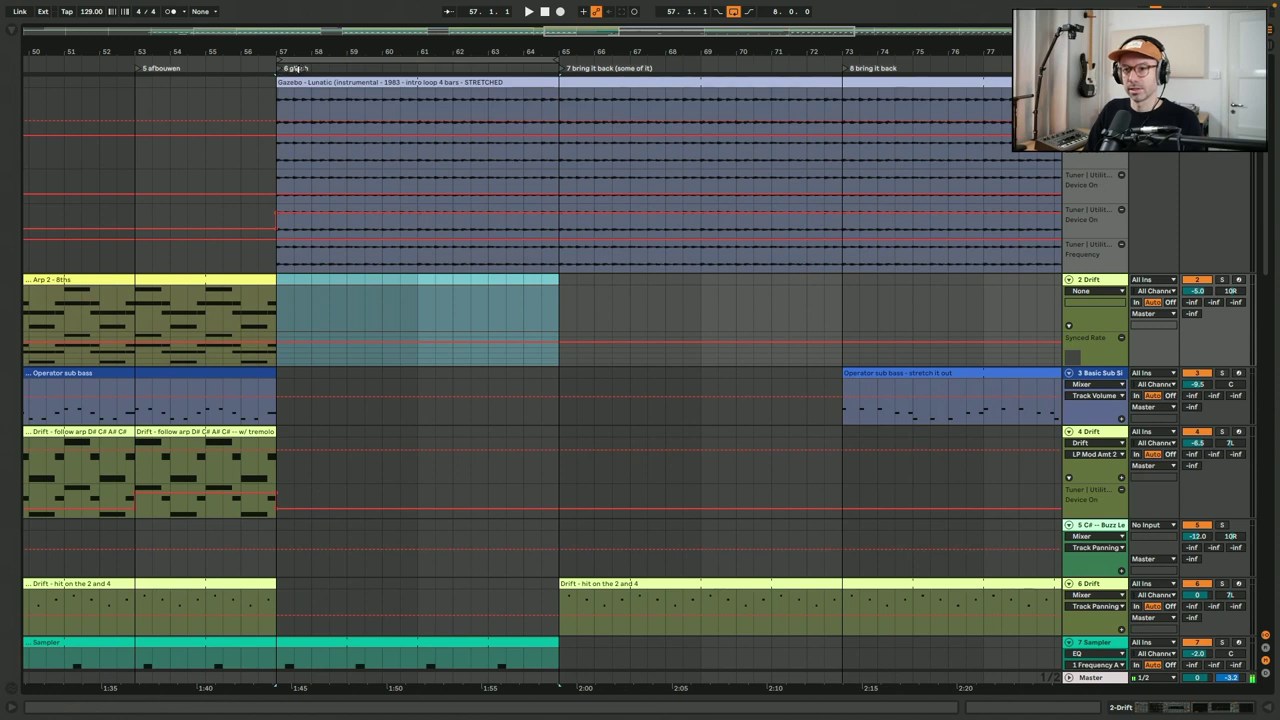
drag(336, 50, 336, 70)
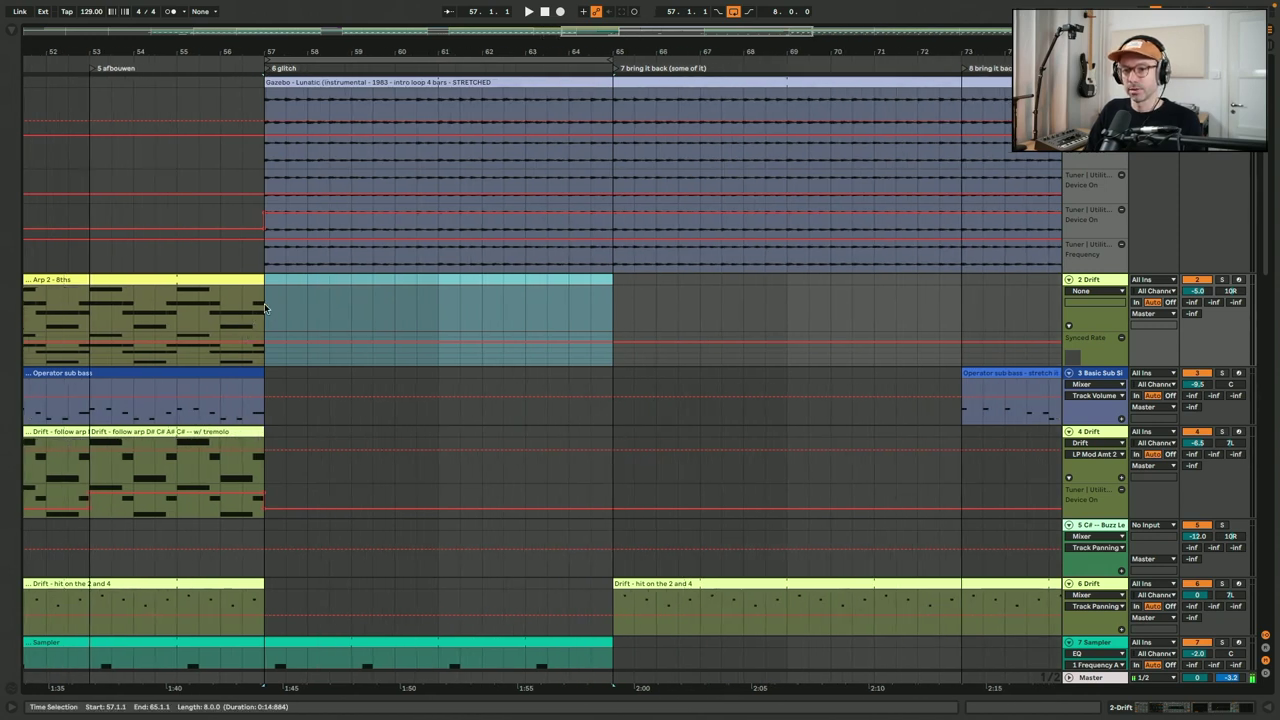
scroll(266, 307, down, 2)
scroll(266, 307, down, 15)
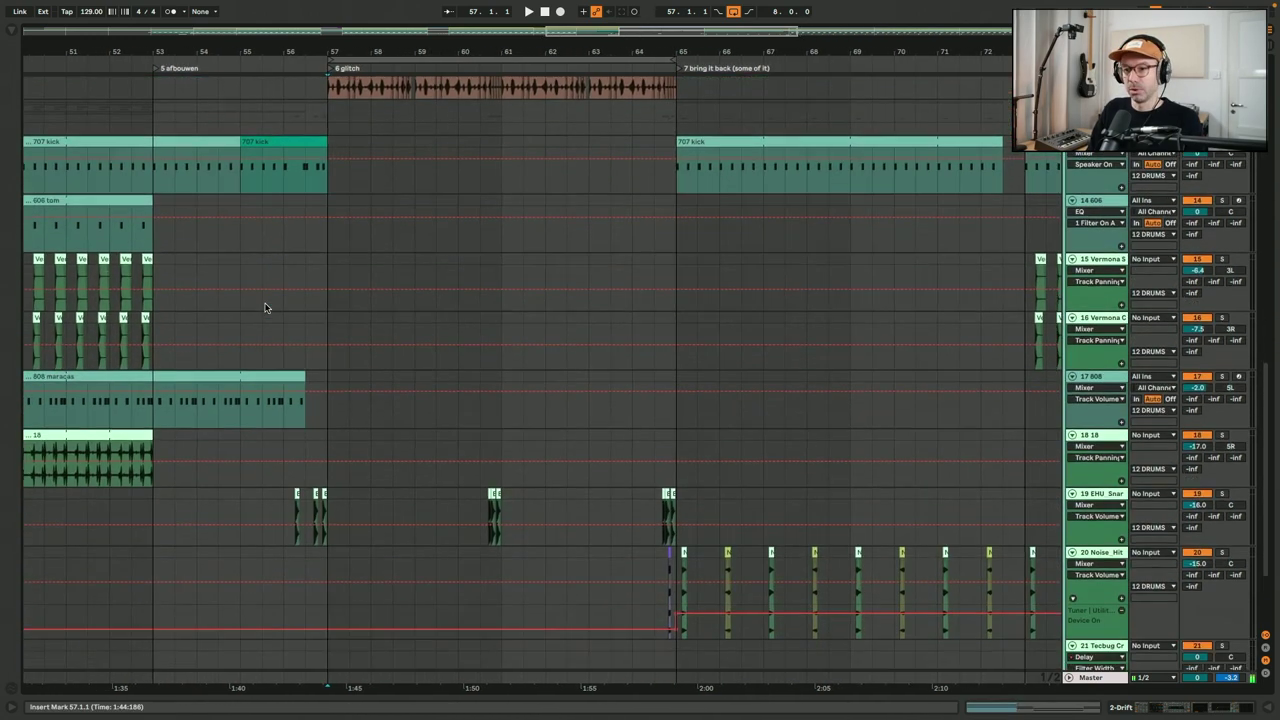
scroll(266, 307, up, 8)
scroll(266, 307, down, 5)
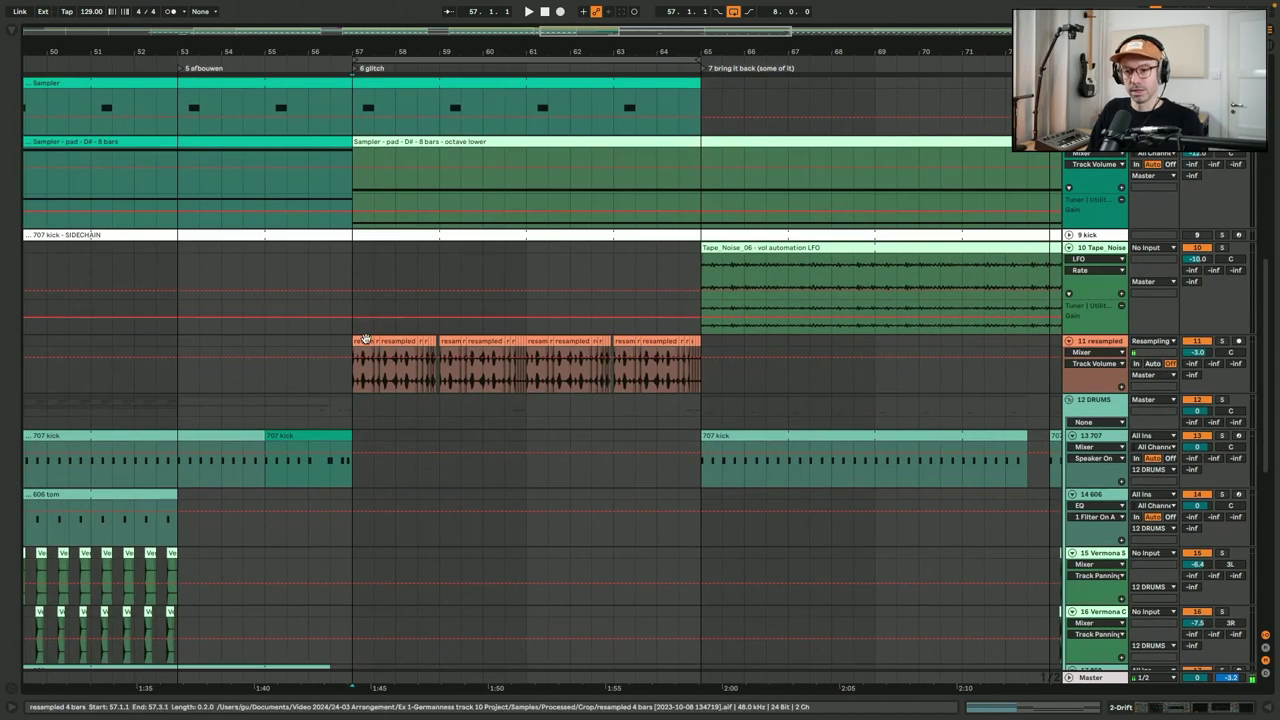
- Examine the chopped resampled 4 bars clips of 6 glitch in the clip view, and play them back
click(366, 340)
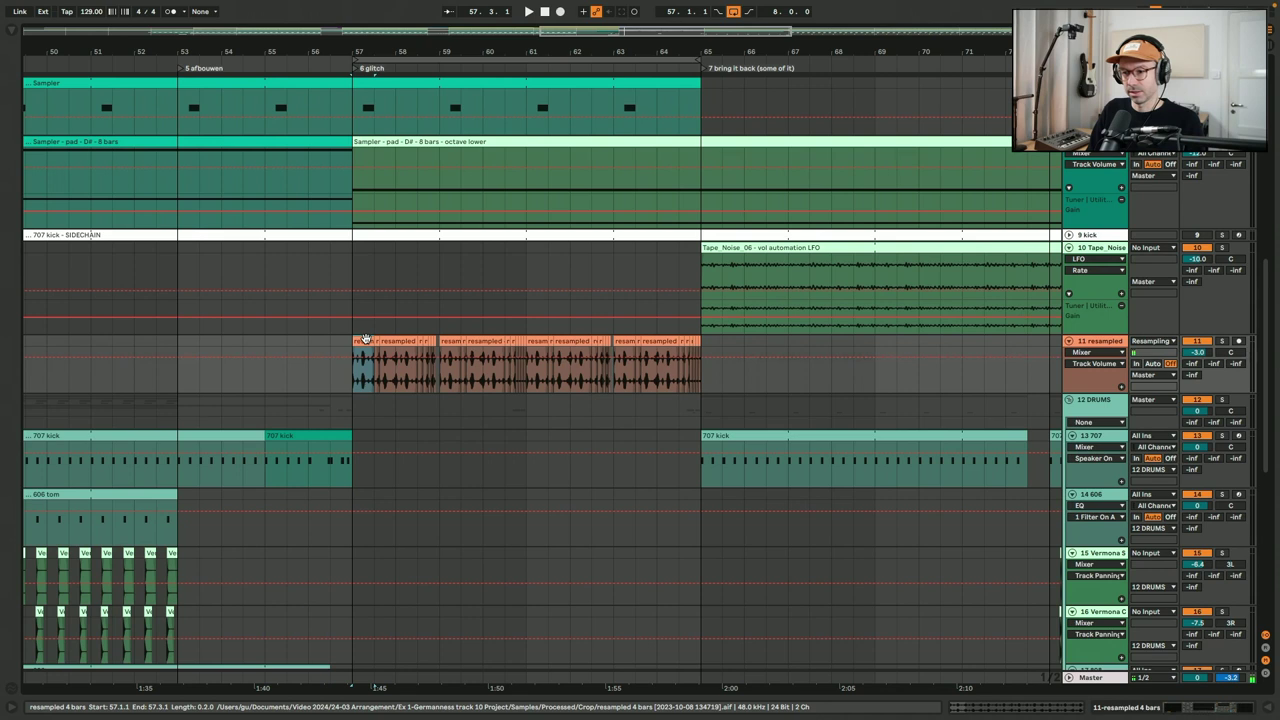
drag(617, 31, 690, 60)
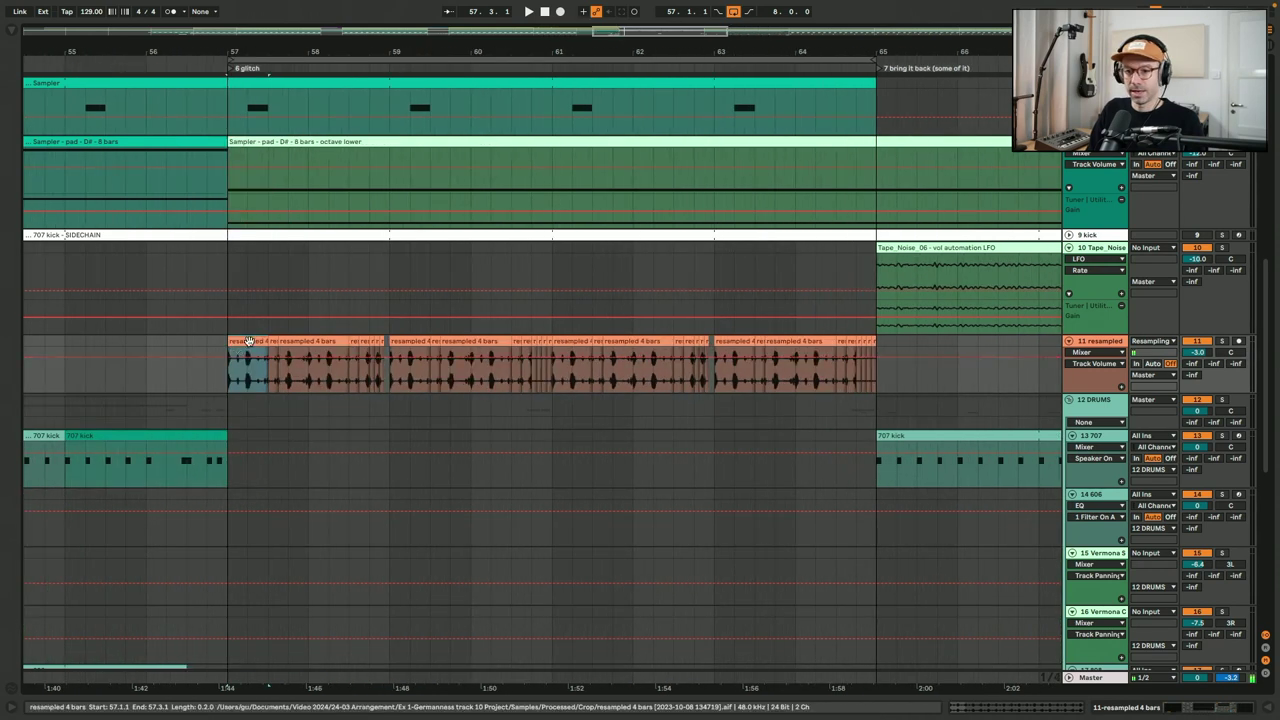
double_click(249, 343)
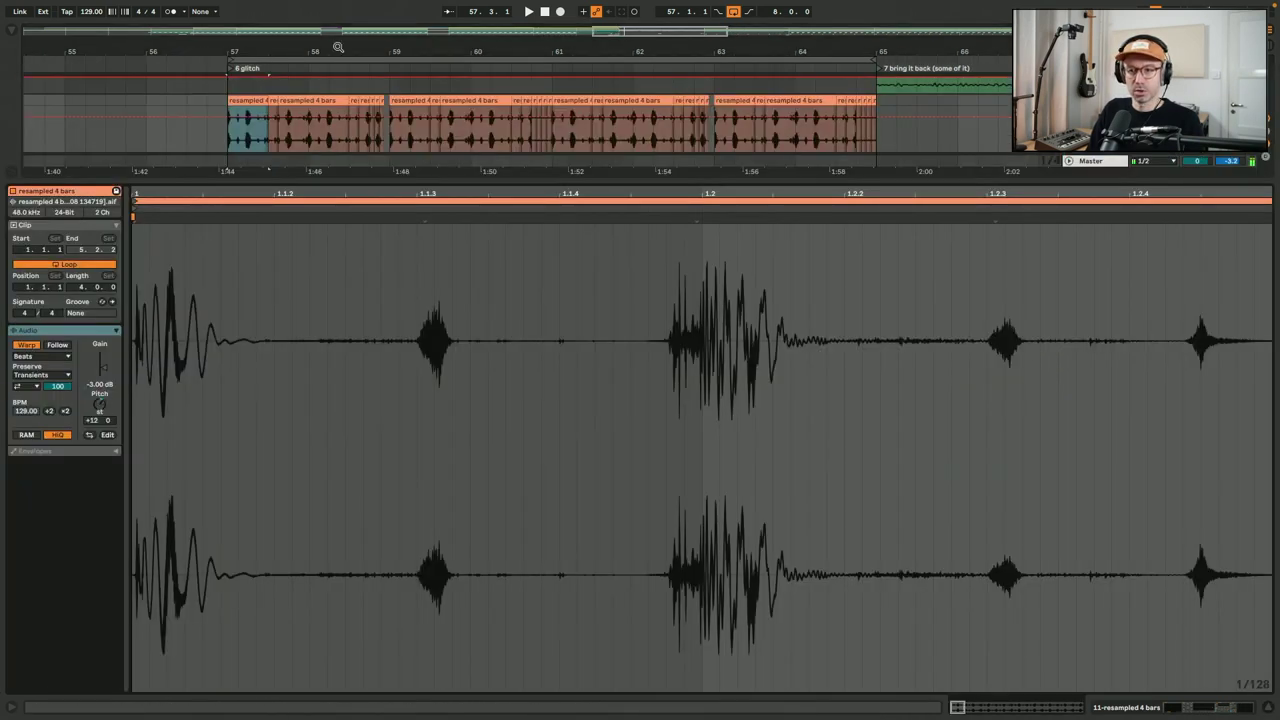
click(313, 103)
click(364, 101)
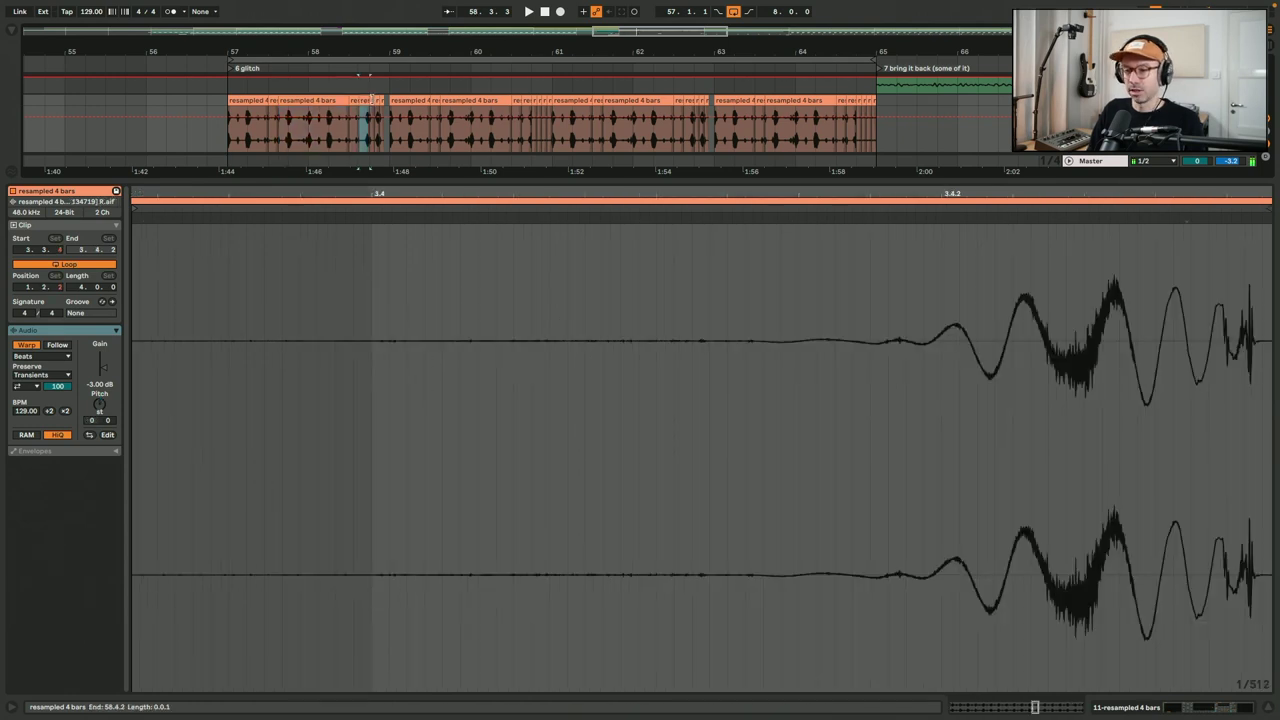
click(371, 76)
key(super+alt+l)
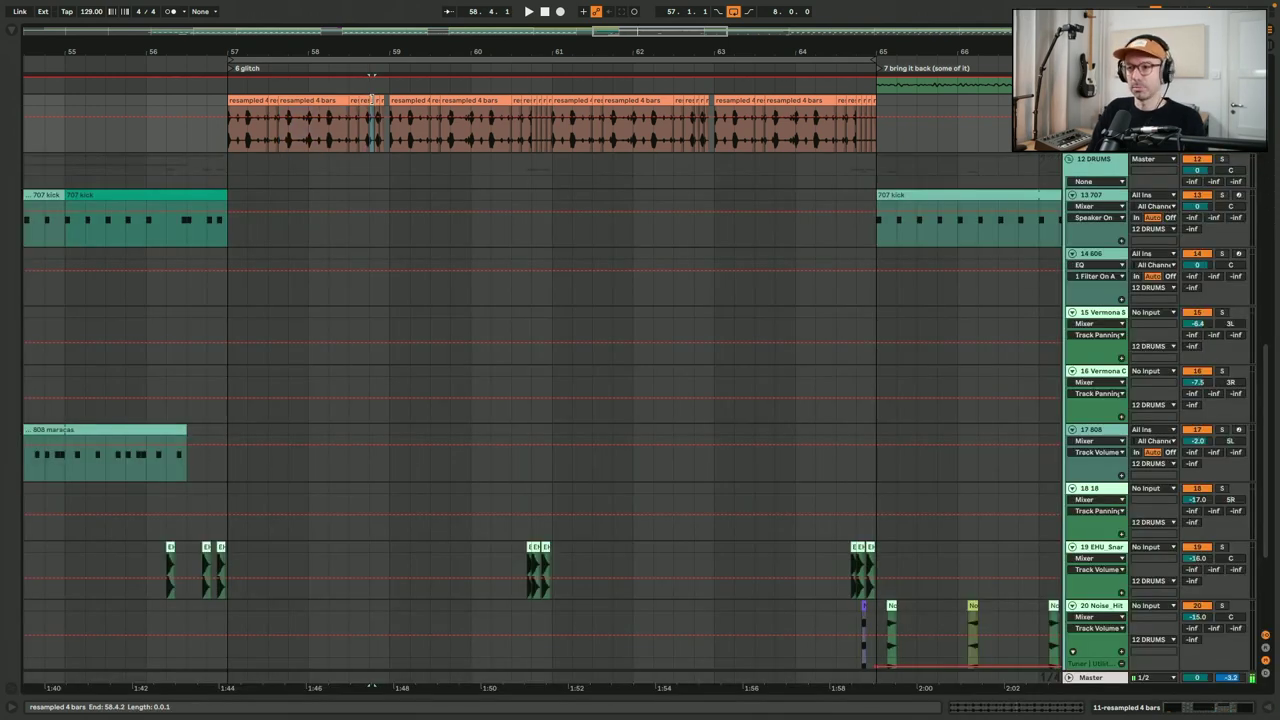
key(space)
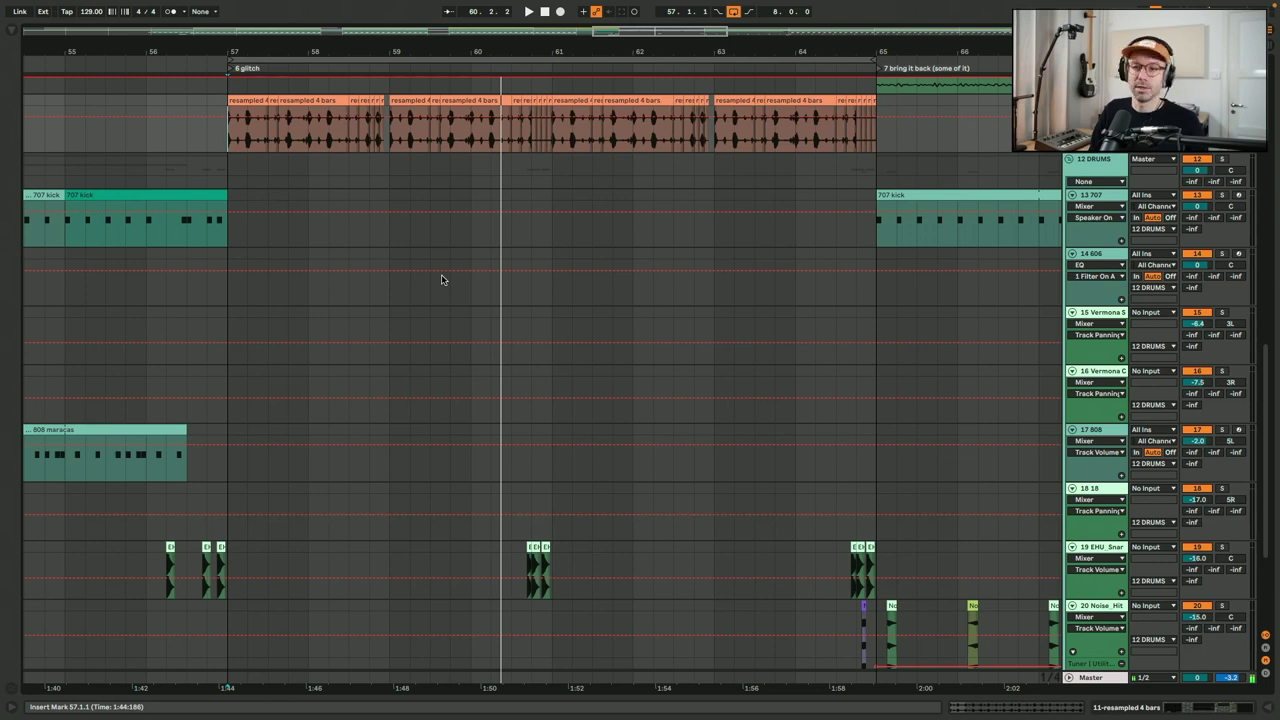
- Audition the soloed 12 DRUMS group with the resampled clips, from bar 51 into 6 glitch
key(minus)
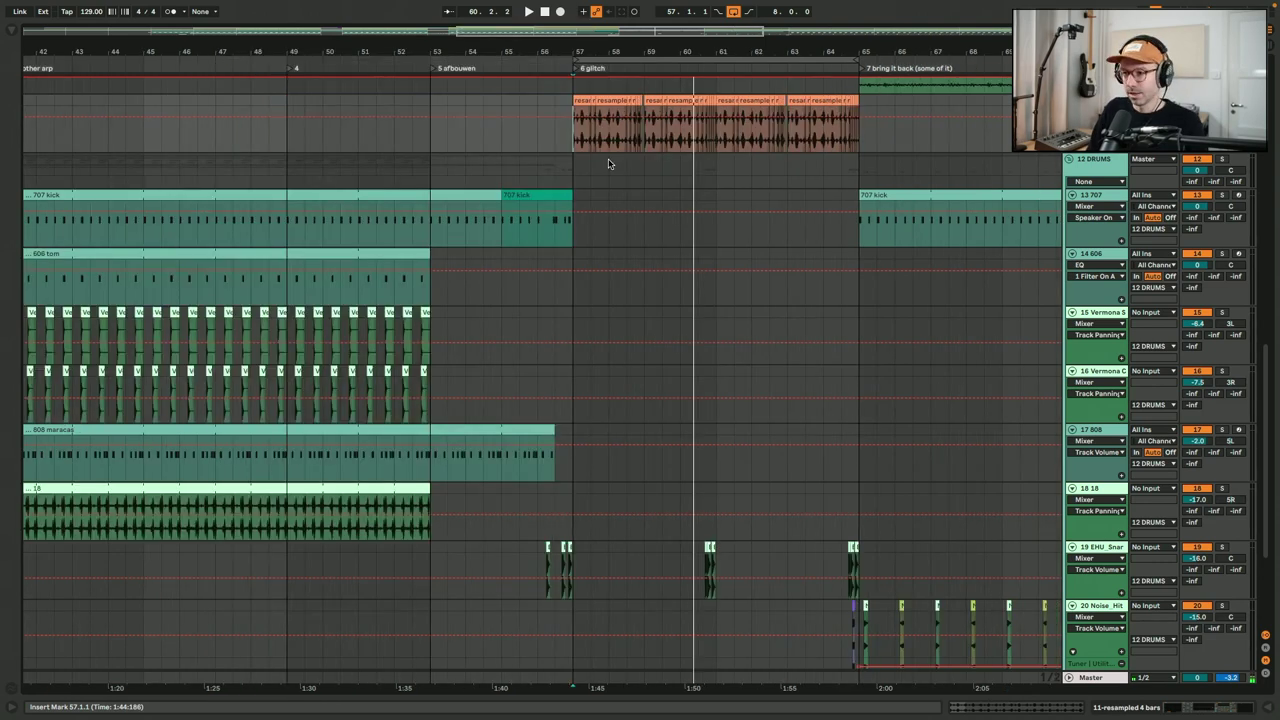
click(284, 231)
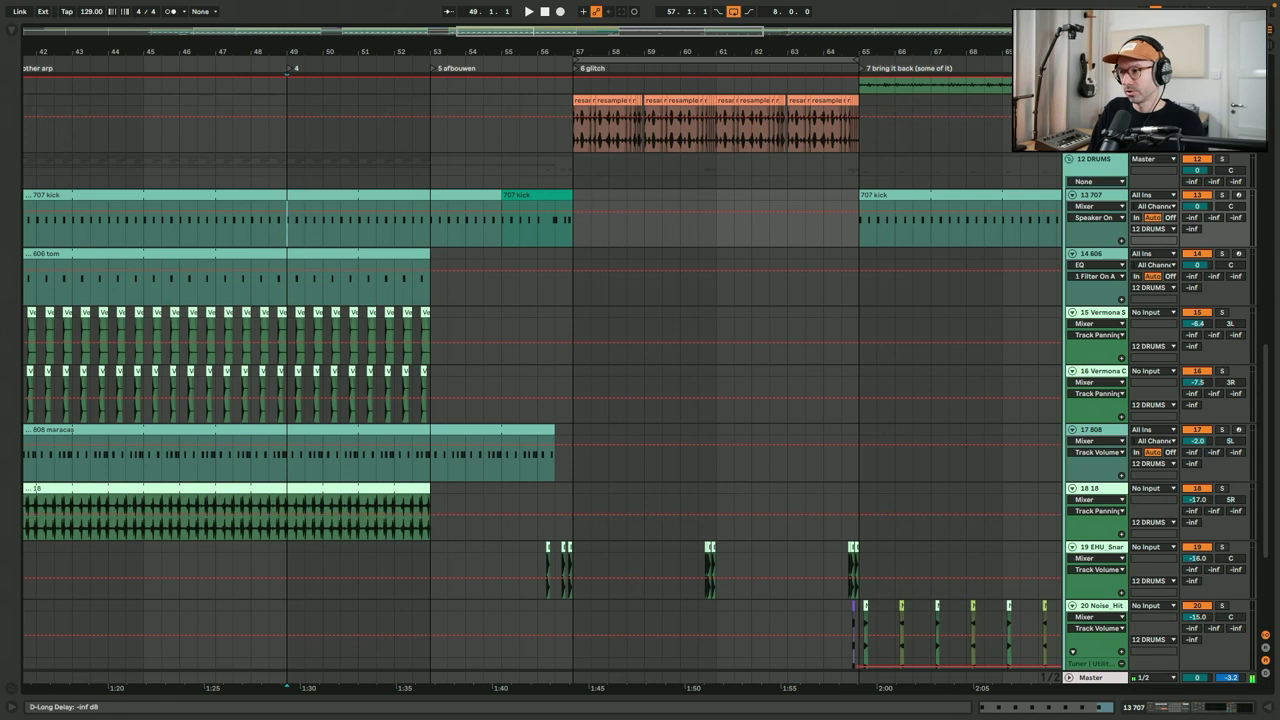
scroll(820, 244, up, 3)
scroll(820, 244, right, 3)
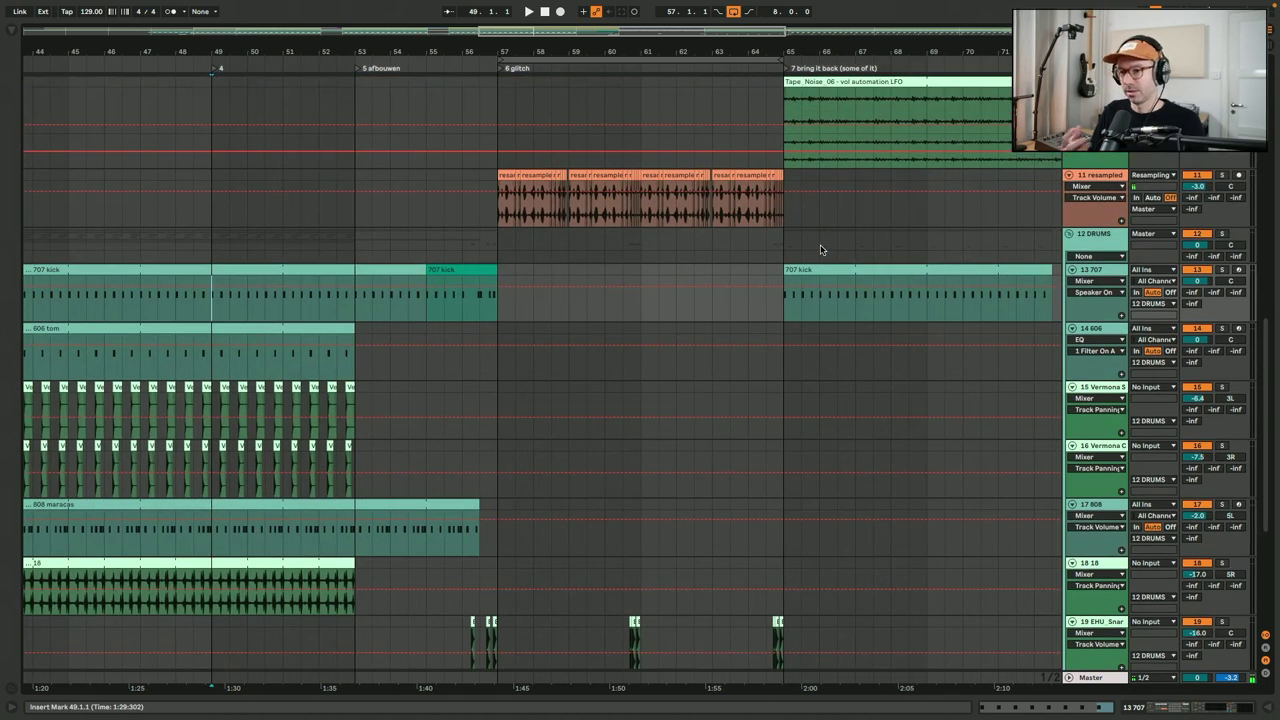
click(423, 219)
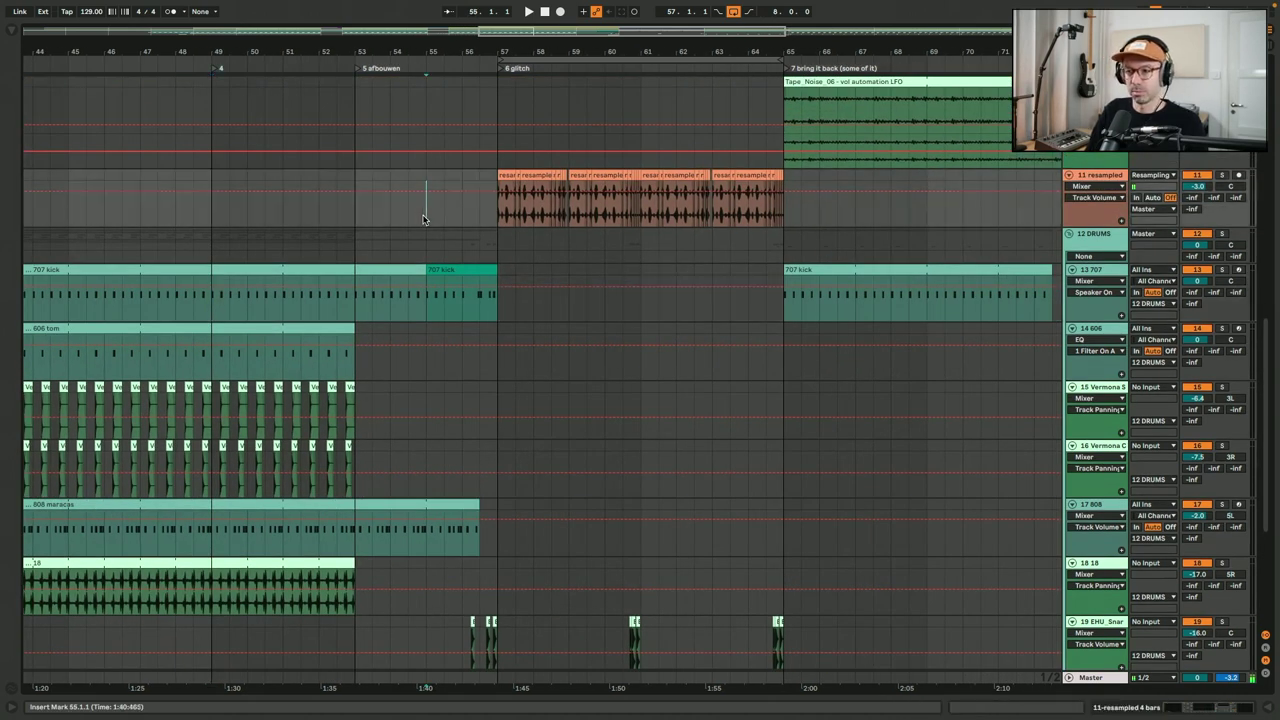
scroll(1078, 222, down, 2)
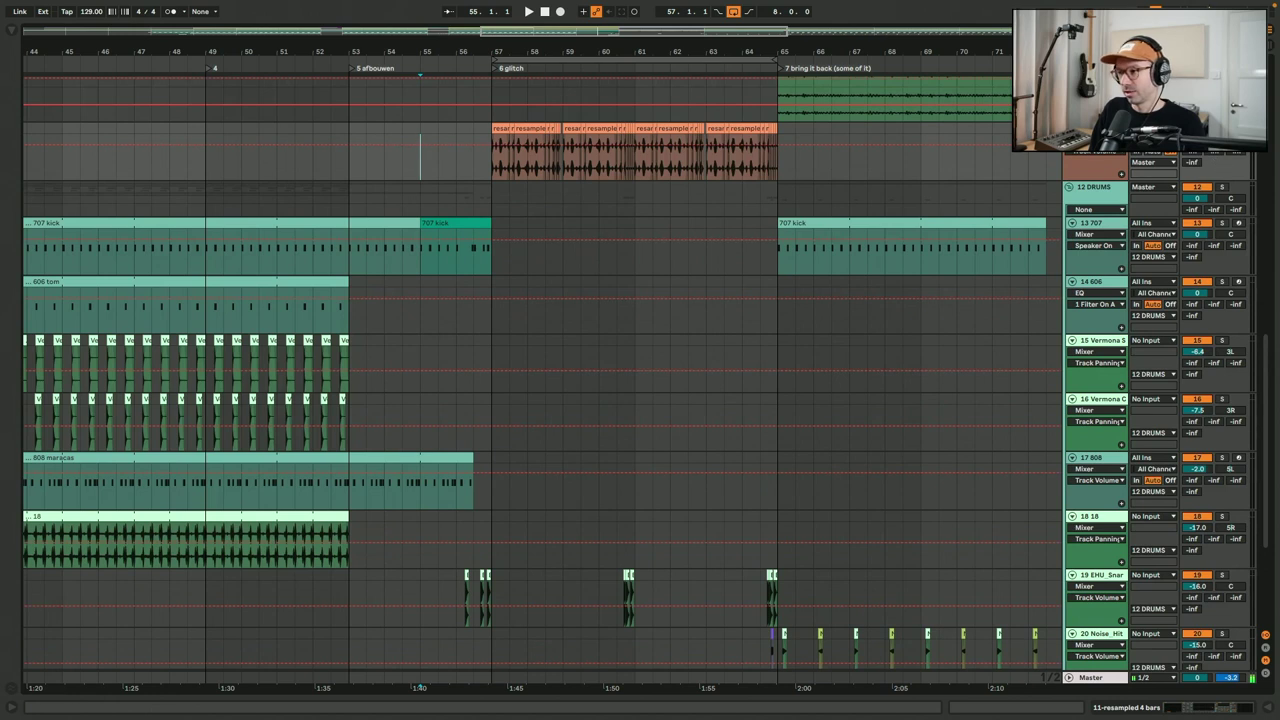
click(271, 167)
key(space)
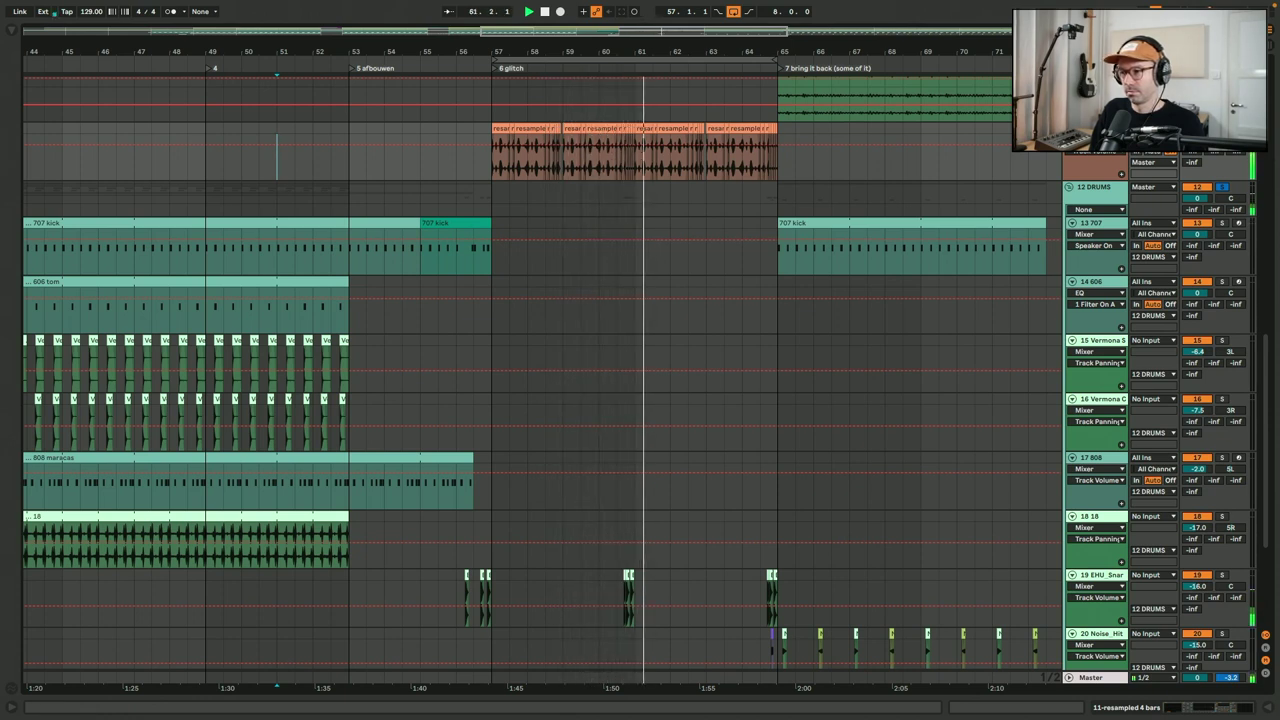
- Compare the warp and pitch settings of the STRETCHED Gazebo - Lunatic clip with the earlier loop clip, and play from bar 57
scroll(631, 359, up, 10)
scroll(625, 356, right, 2)
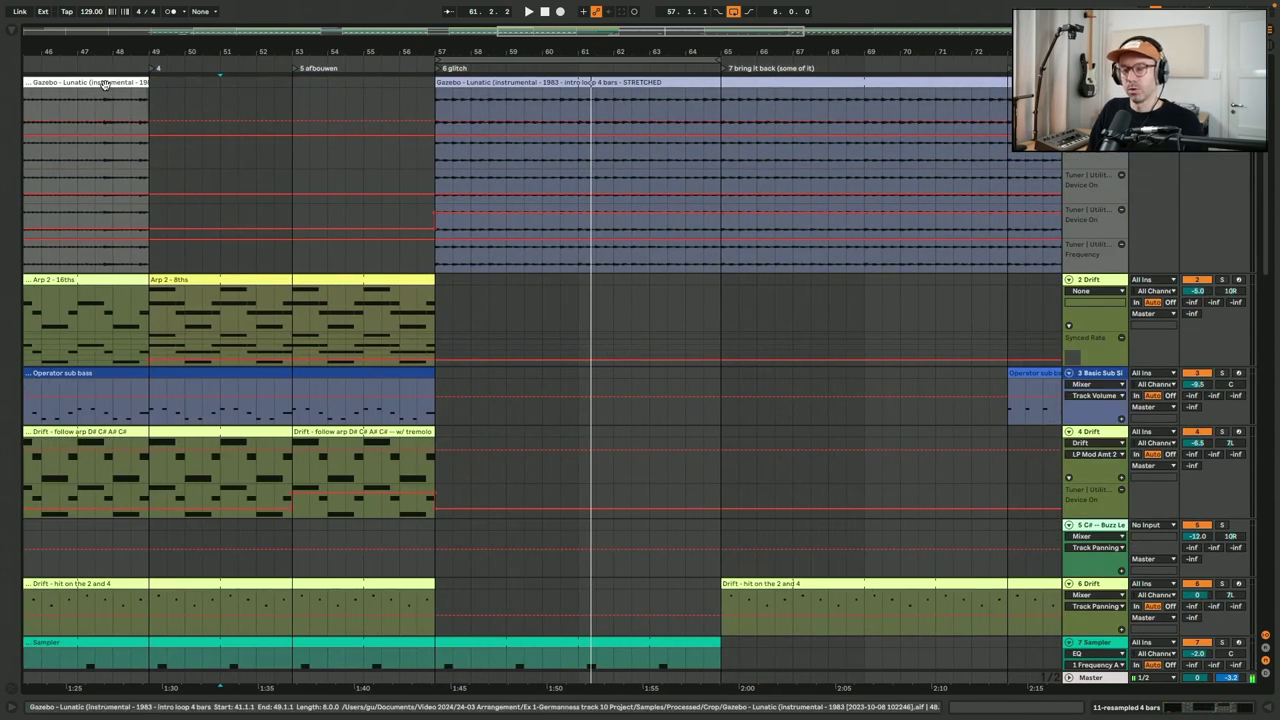
click(523, 82)
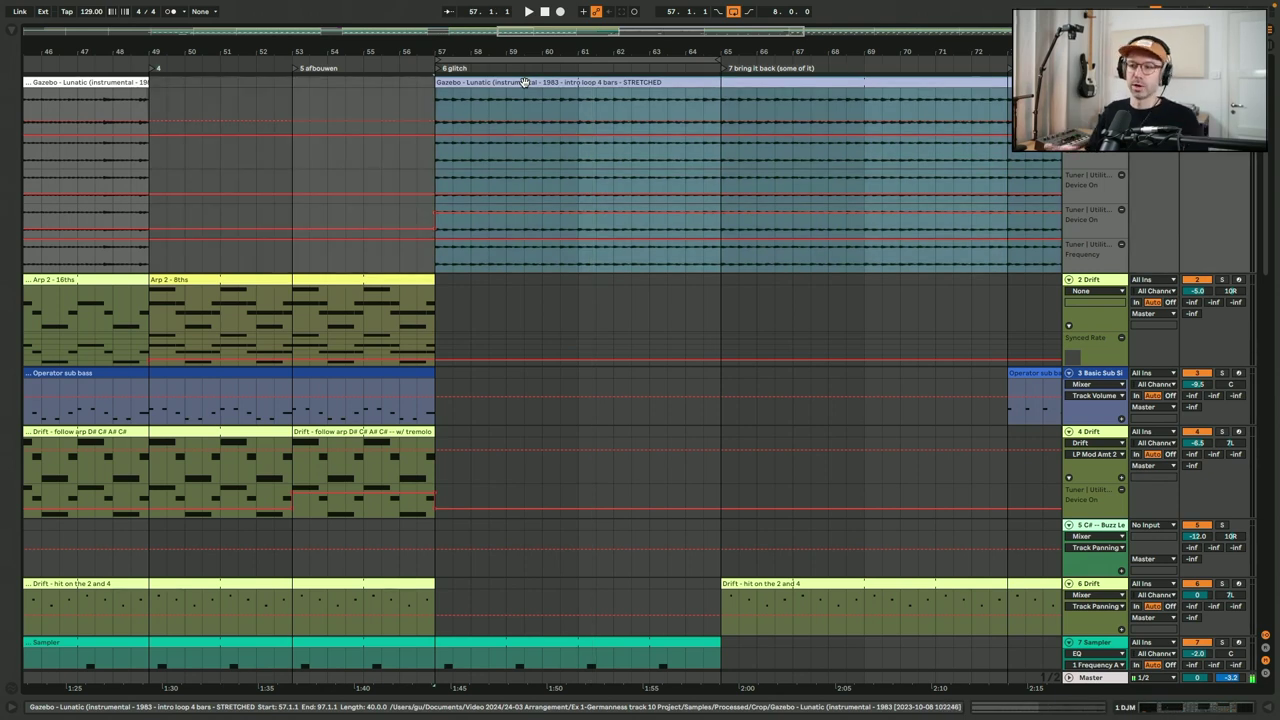
double_click(523, 82)
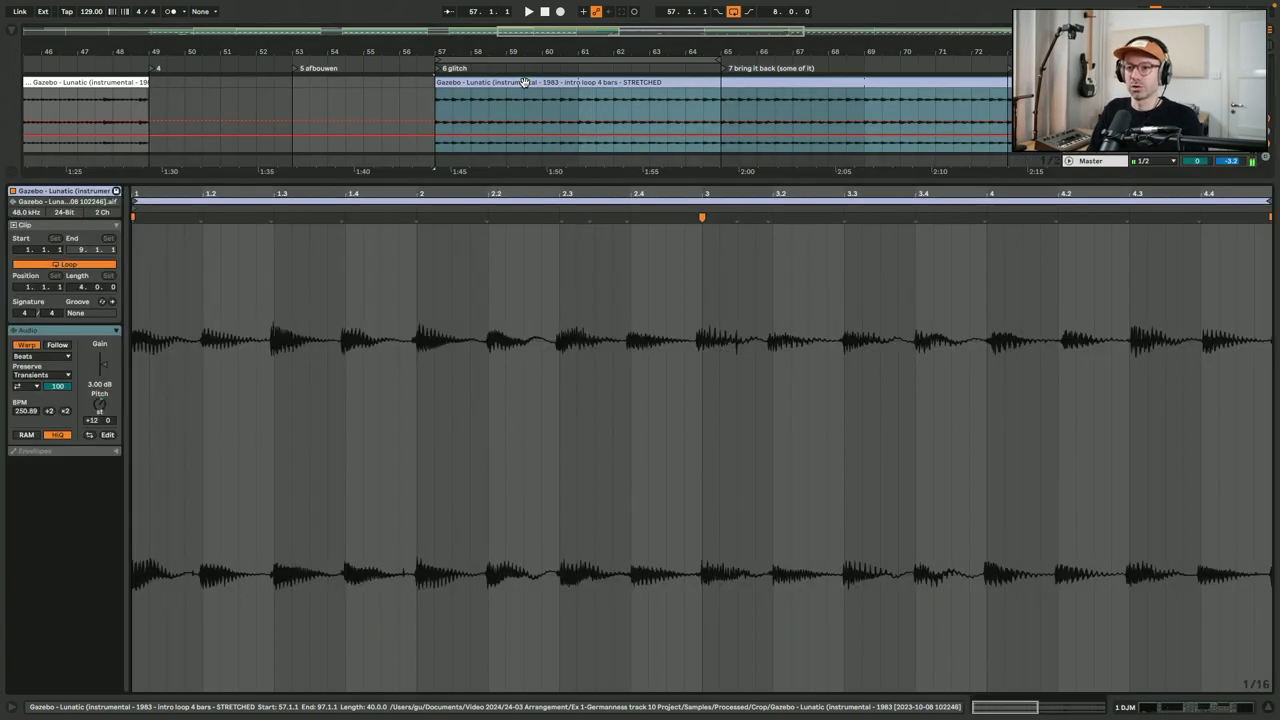
click(120, 82)
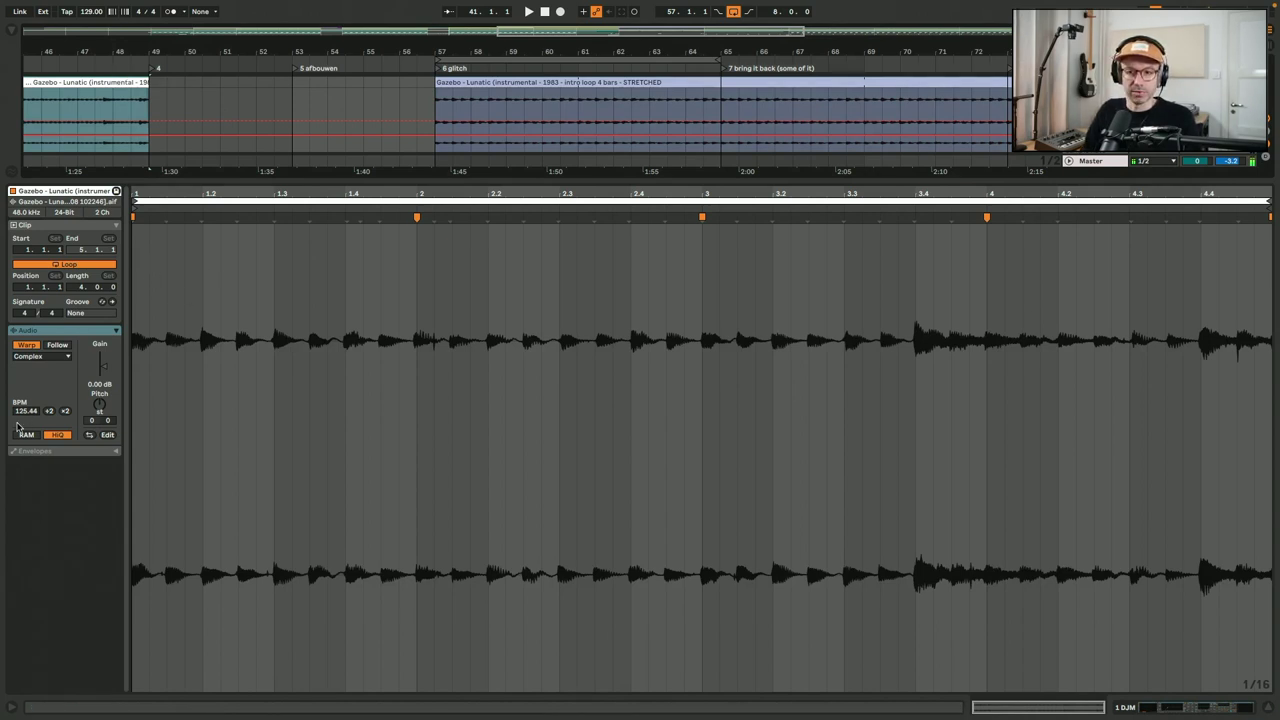
click(552, 86)
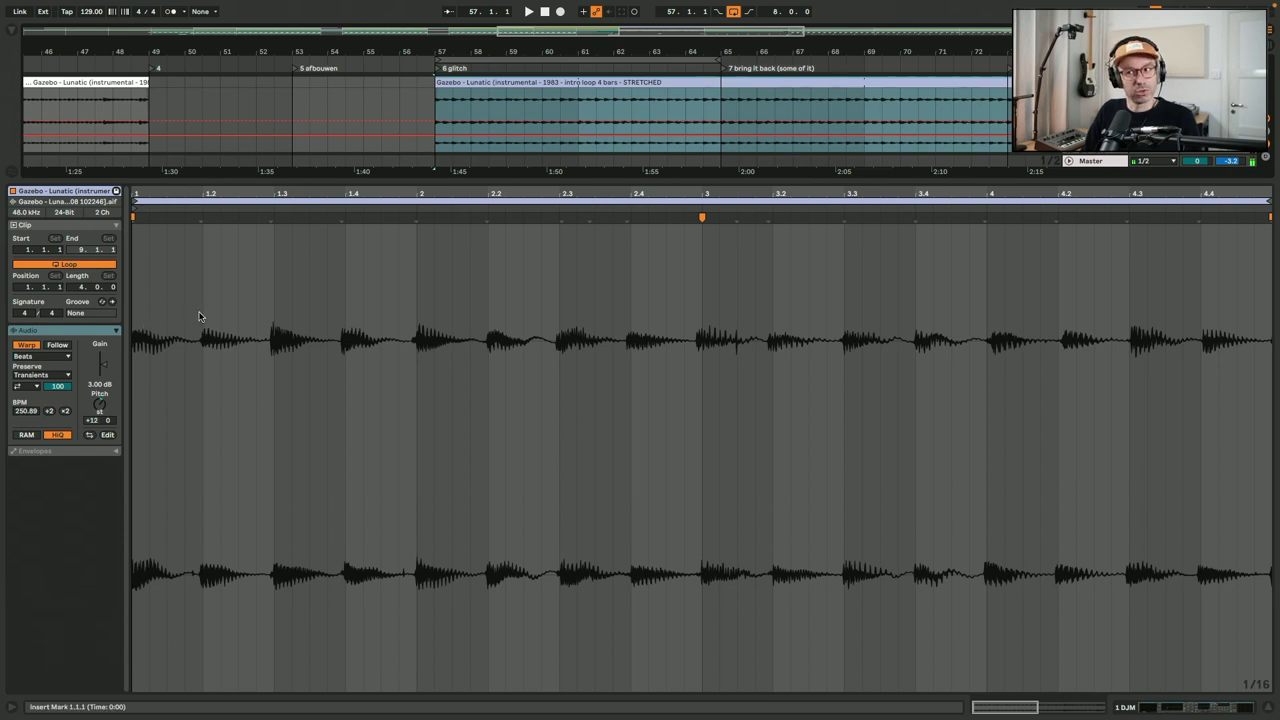
key(ctrl+alt+l)
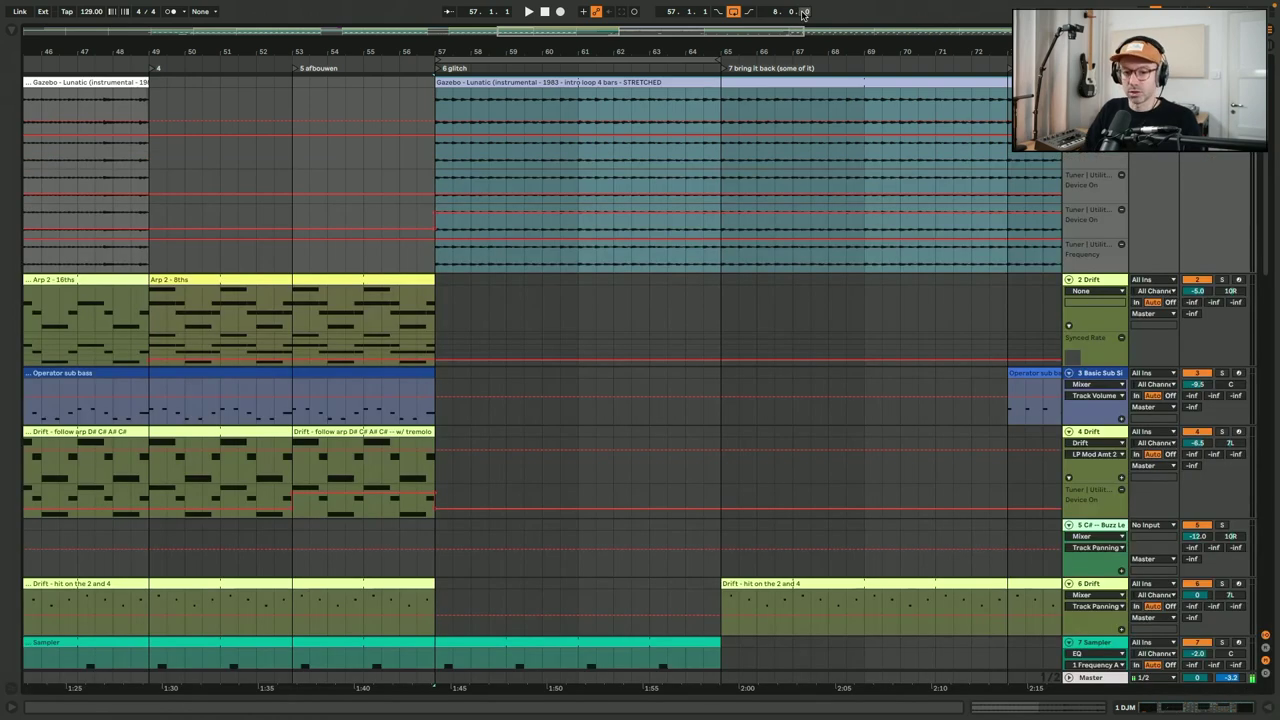
key(space)
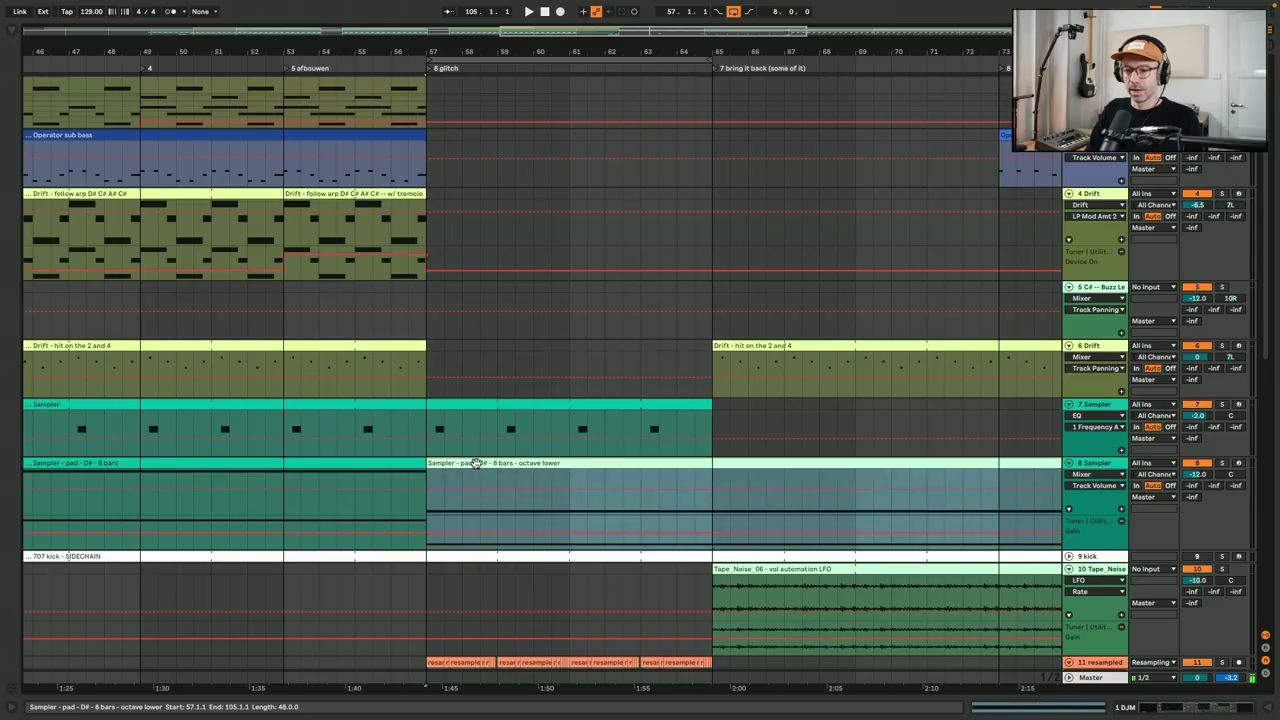
- Compare the notes of the octave lower pad clip from bar 57 with those of the preceding Sampler - pad - D# - 8 bars clip
double_click(476, 463)
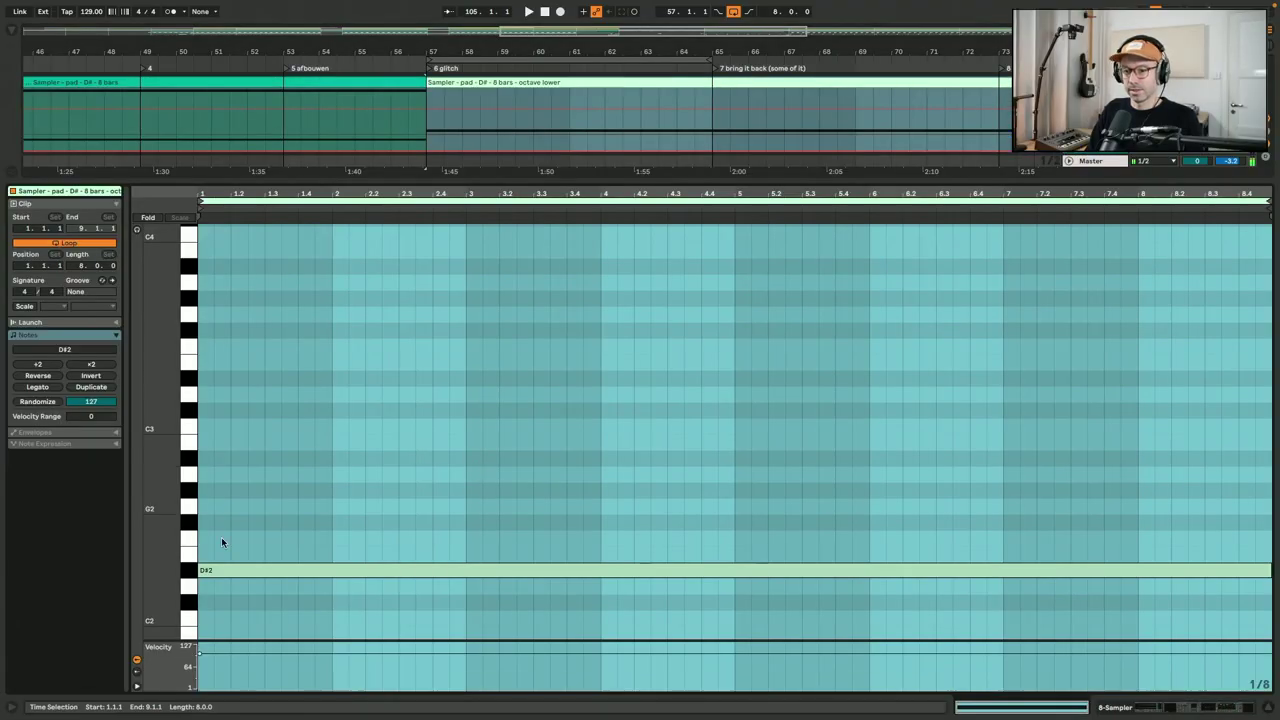
click(352, 89)
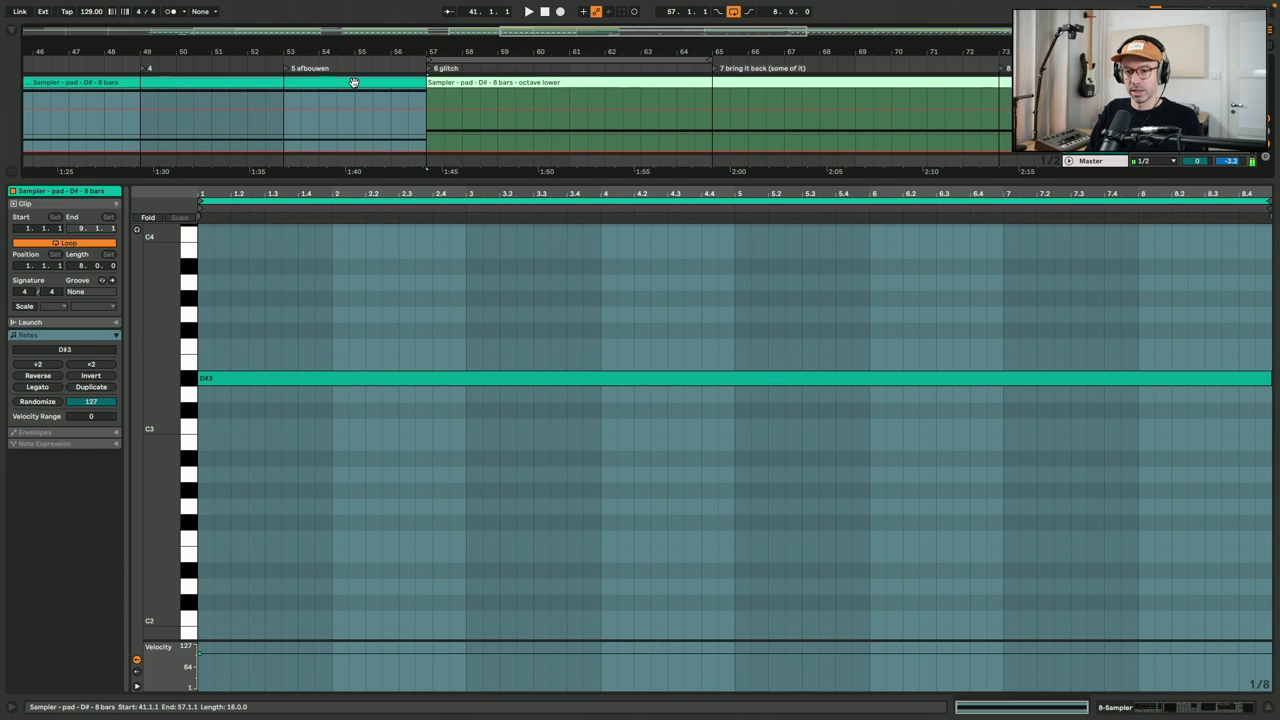
click(487, 82)
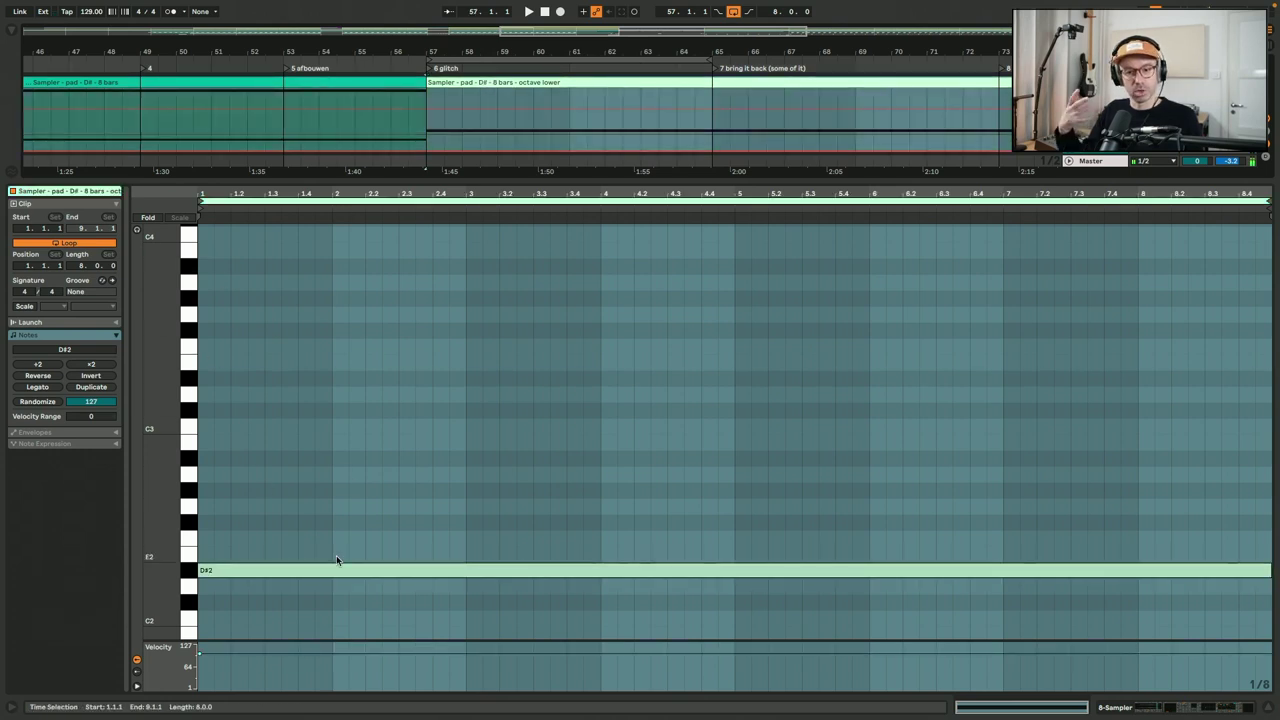
key(shift+Tab)
- Play 6 glitch from bar 57 with all tracks audible, following its clips from the Gazebo loop through the drums
click(427, 362)
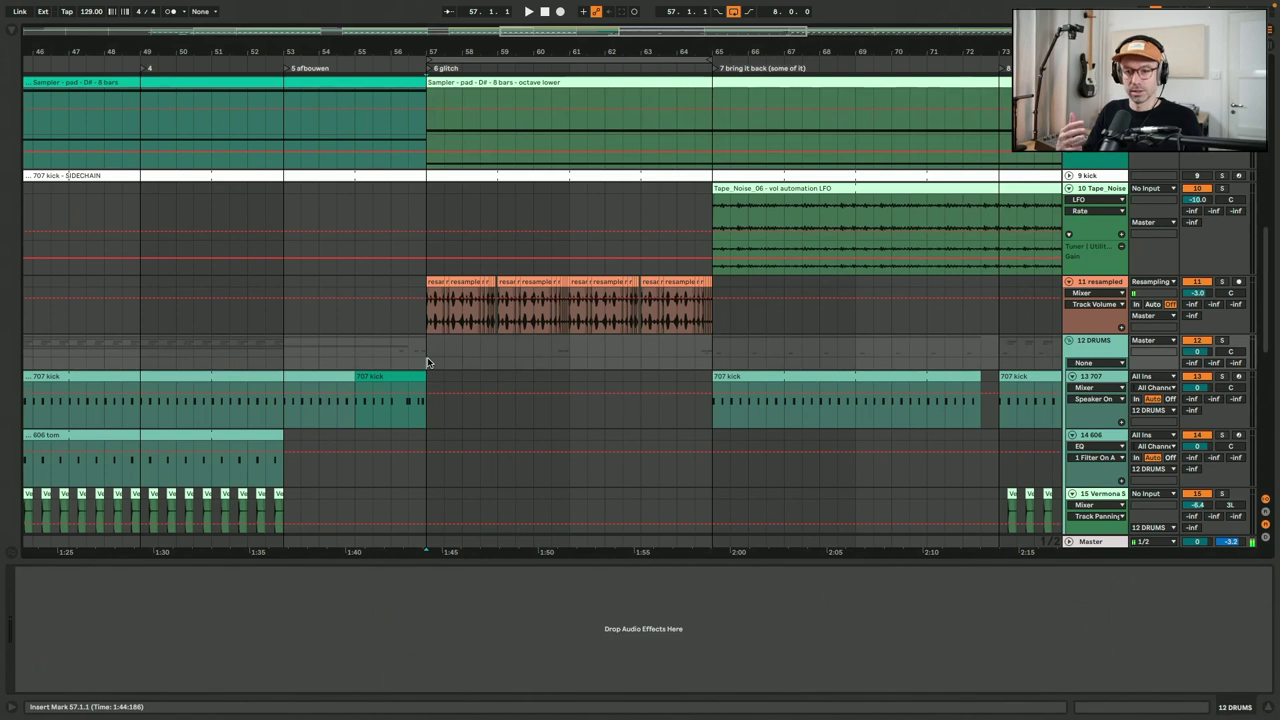
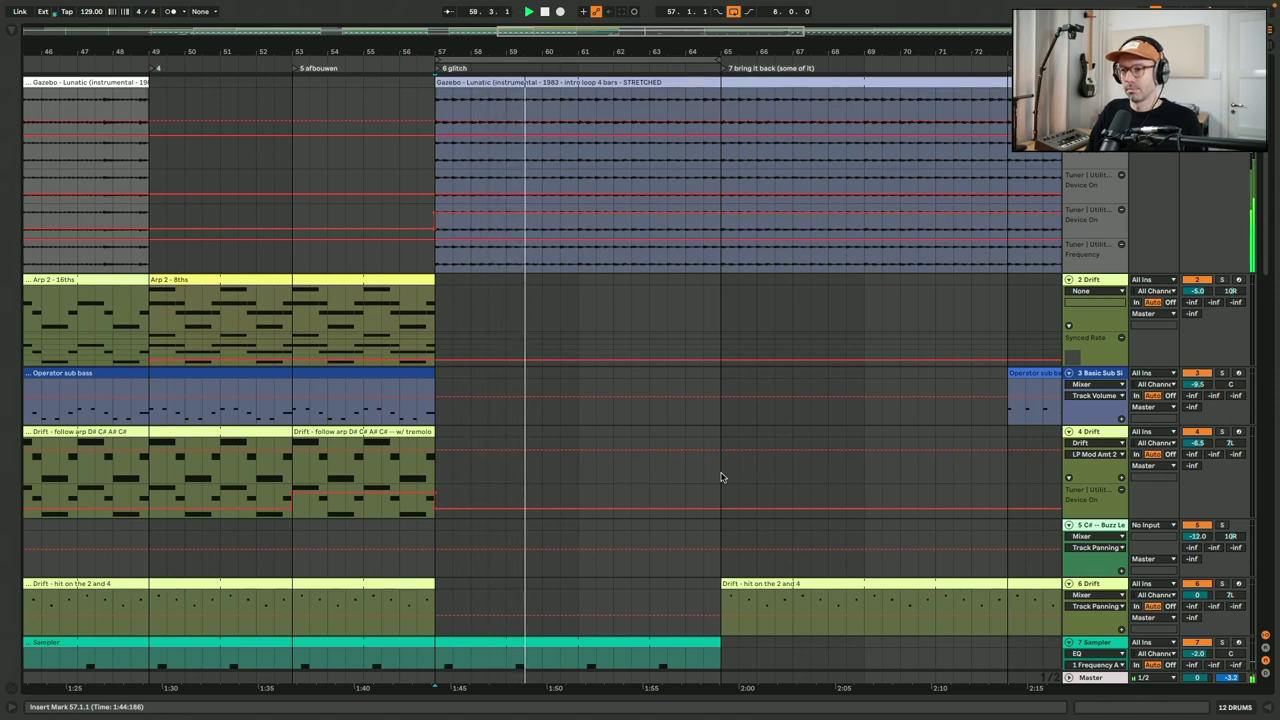
scroll(720, 477, down, 15)
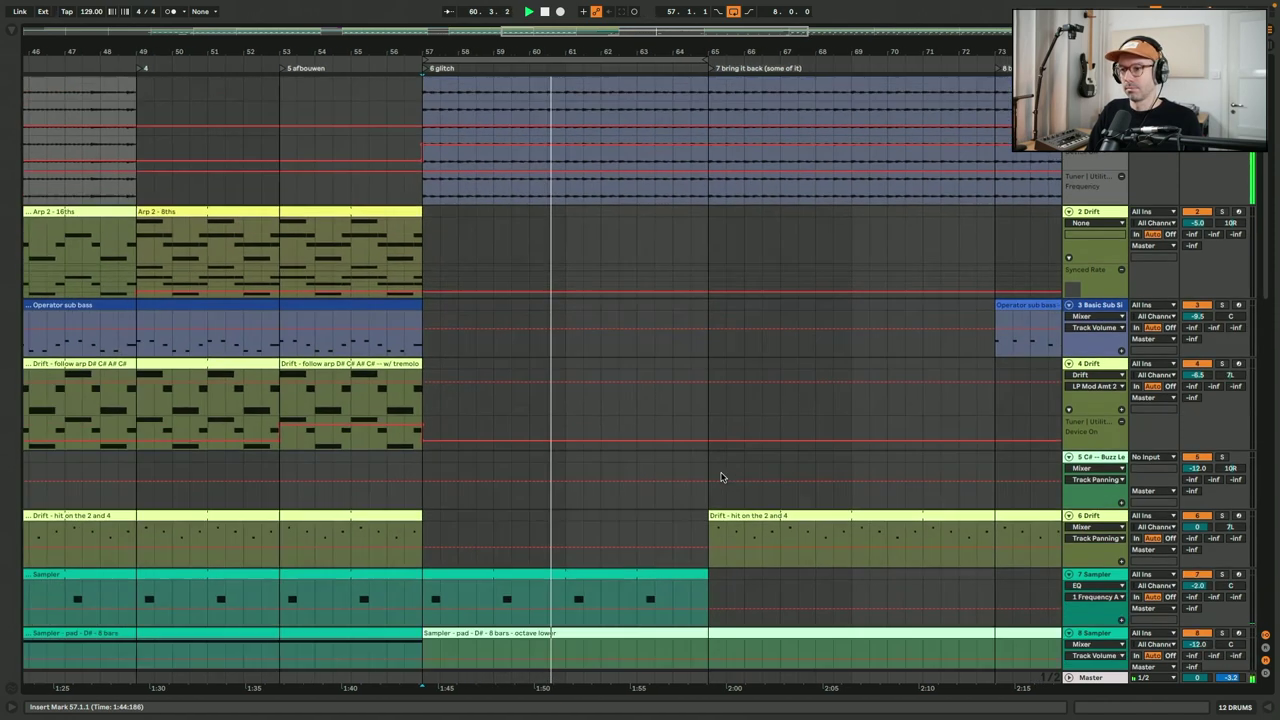
scroll(720, 477, down, 3)
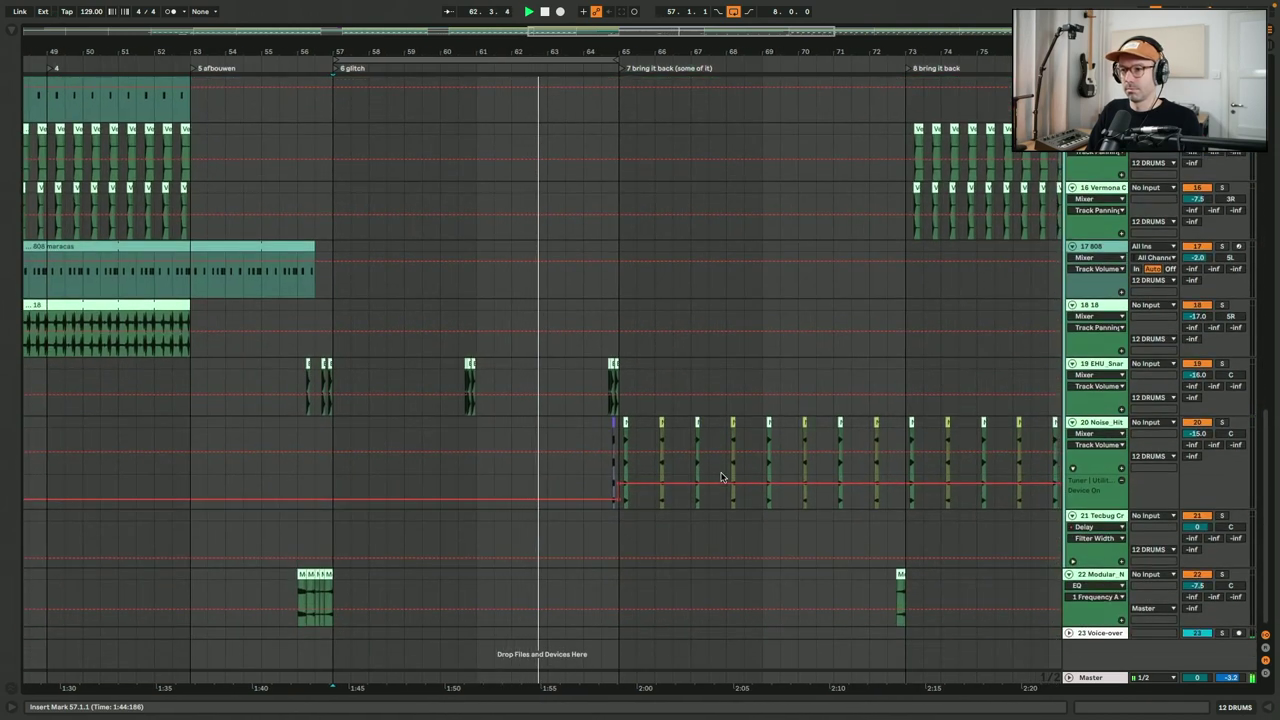
scroll(766, 28, up, 3)
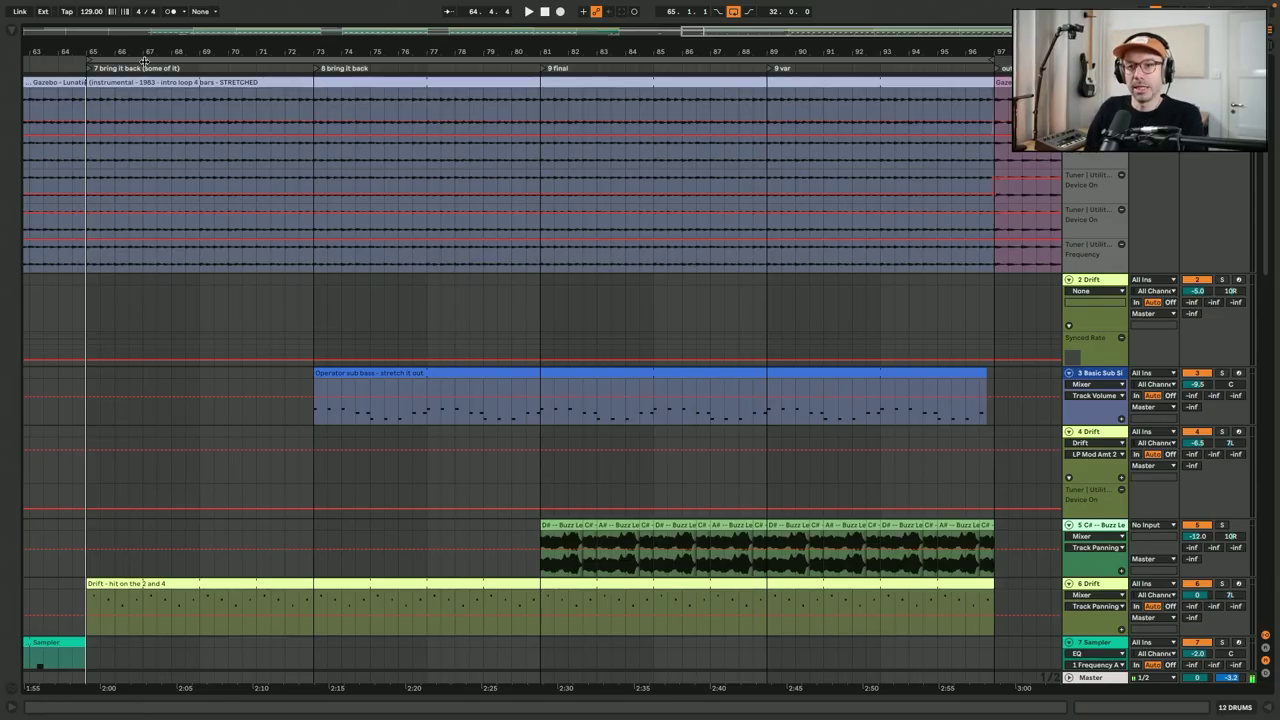
- Survey all tracks of 7 bring it back from bar 65, including the kick, Vermona and noise hit clips up to the outro
click(86, 106)
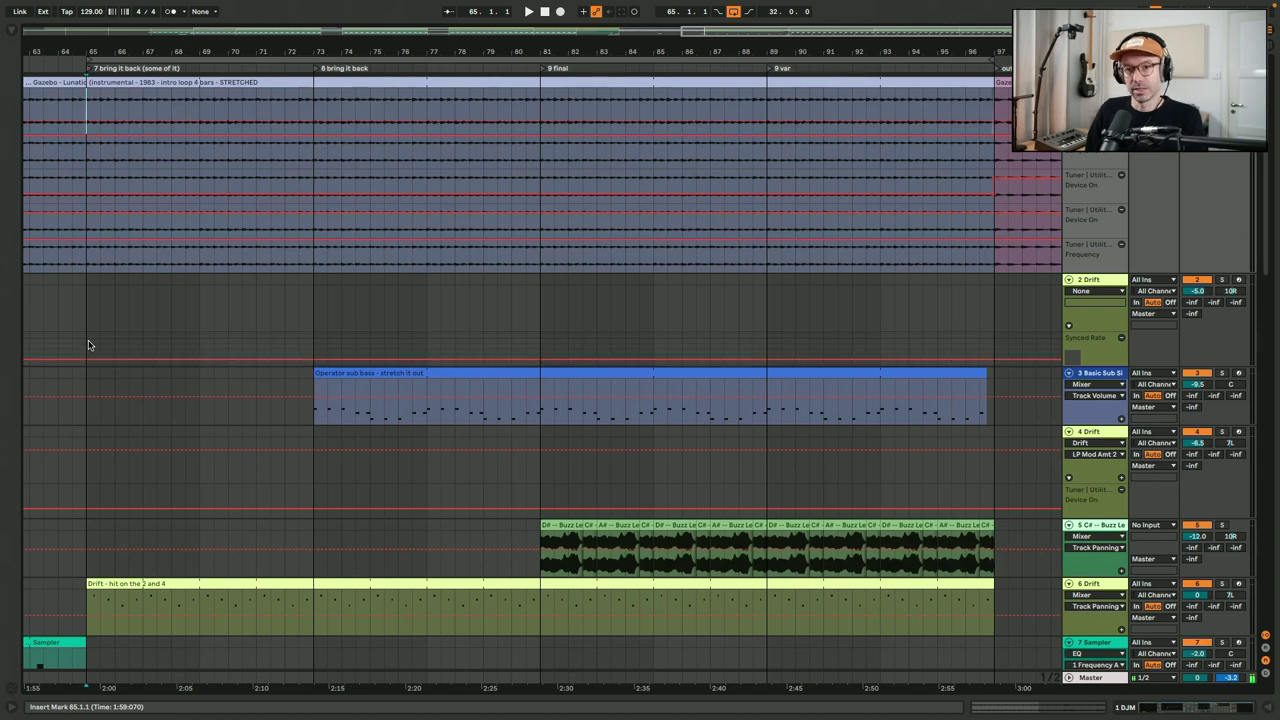
scroll(88, 345, left, 2)
scroll(88, 345, down, 5)
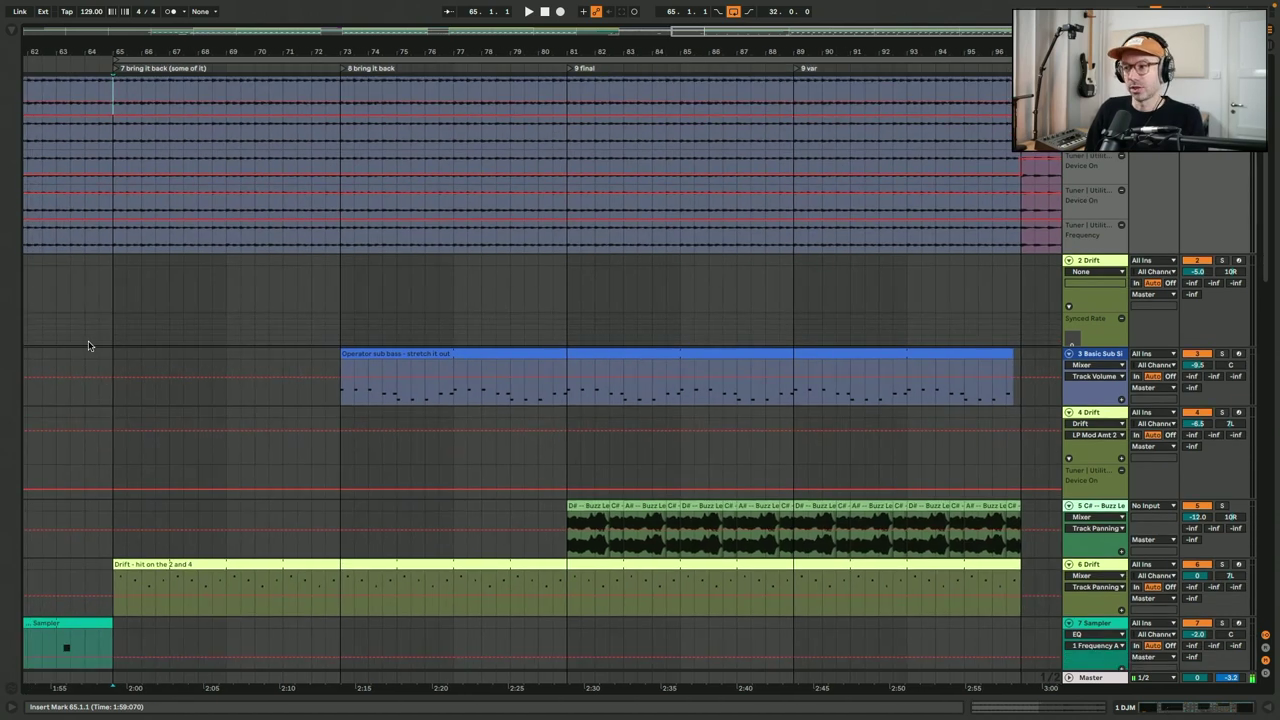
scroll(133, 452, down, 5)
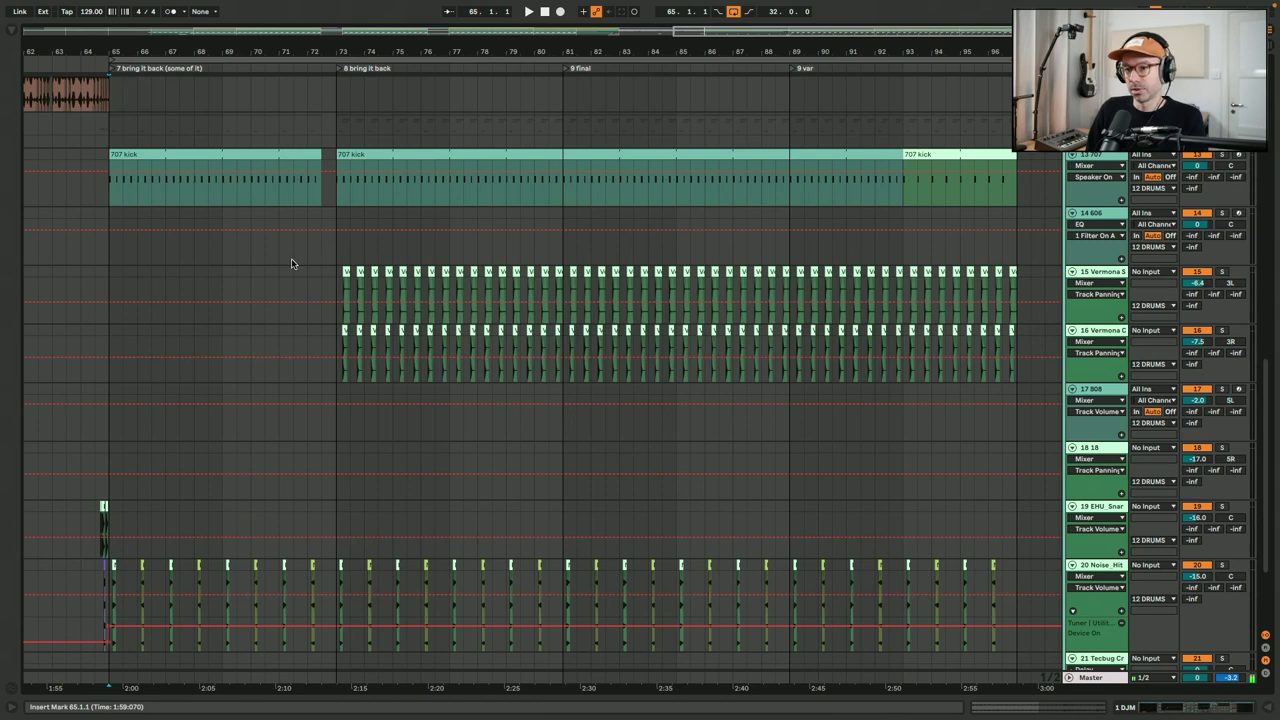
scroll(291, 263, down, 3)
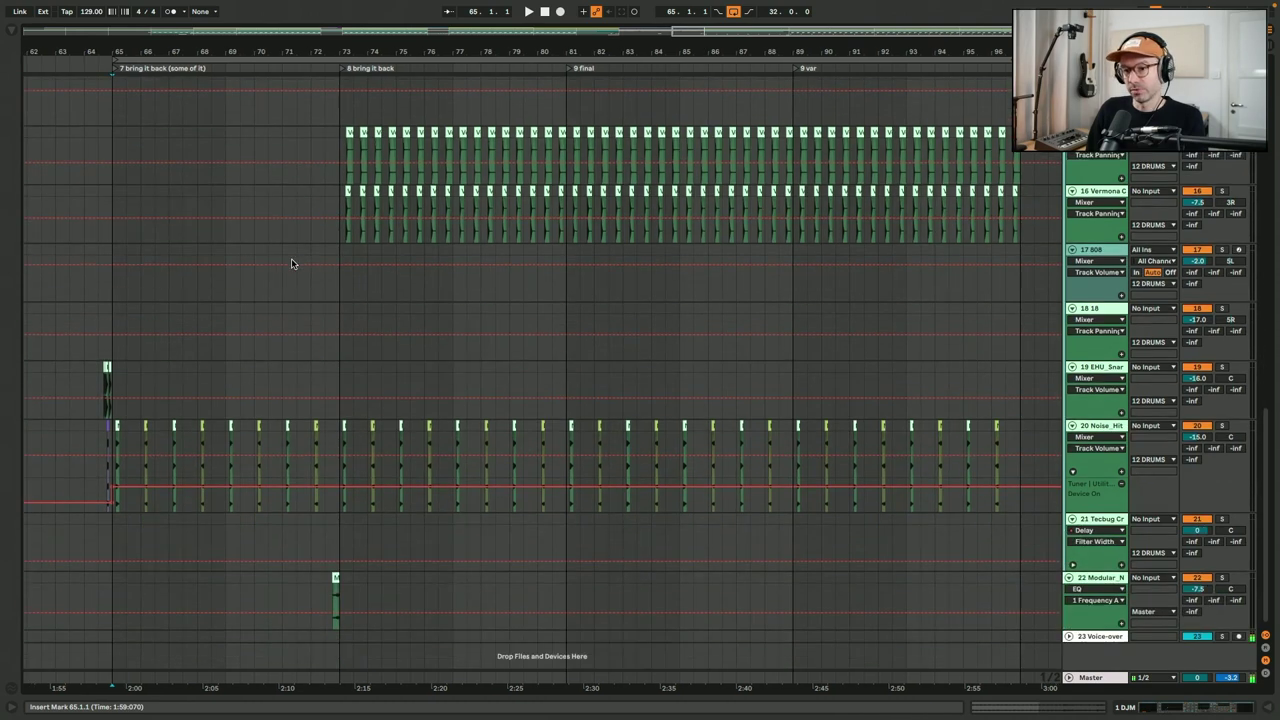
scroll(291, 263, up, 10)
scroll(291, 263, down, 9)
scroll(291, 263, right, 6)
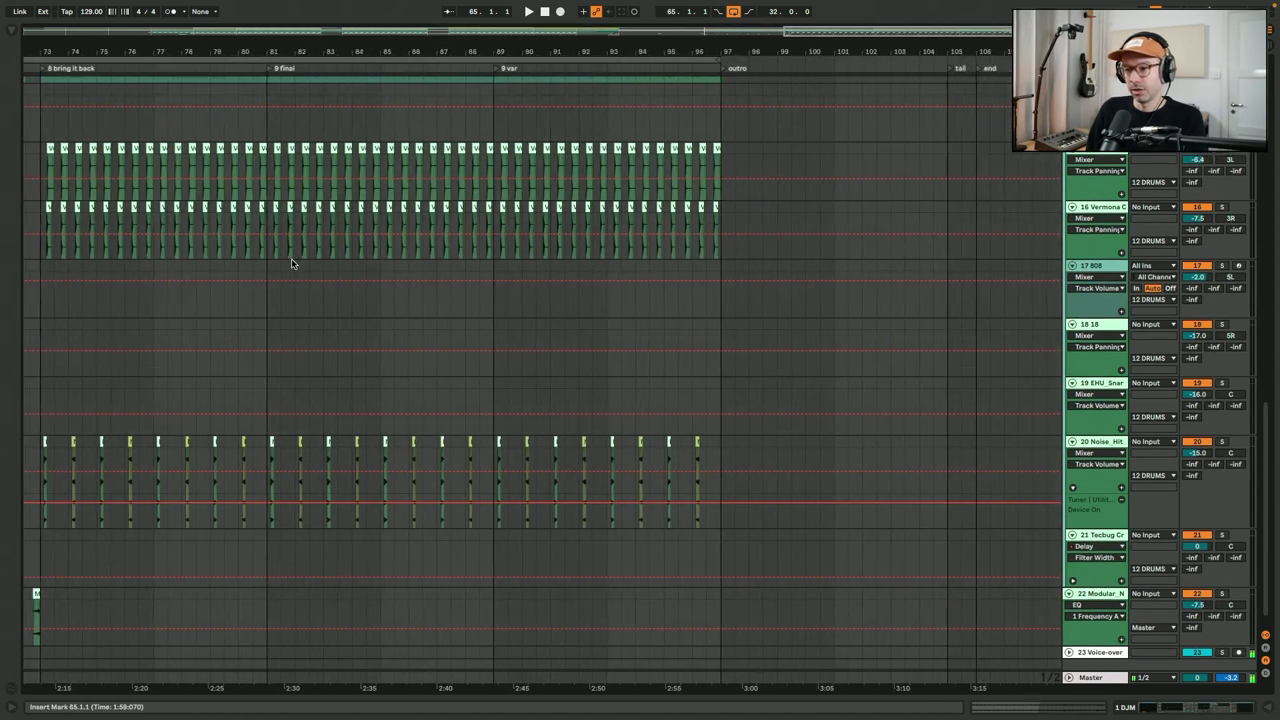
scroll(291, 263, left, 2)
scroll(204, 453, right, 1)
scroll(204, 453, down, 1)
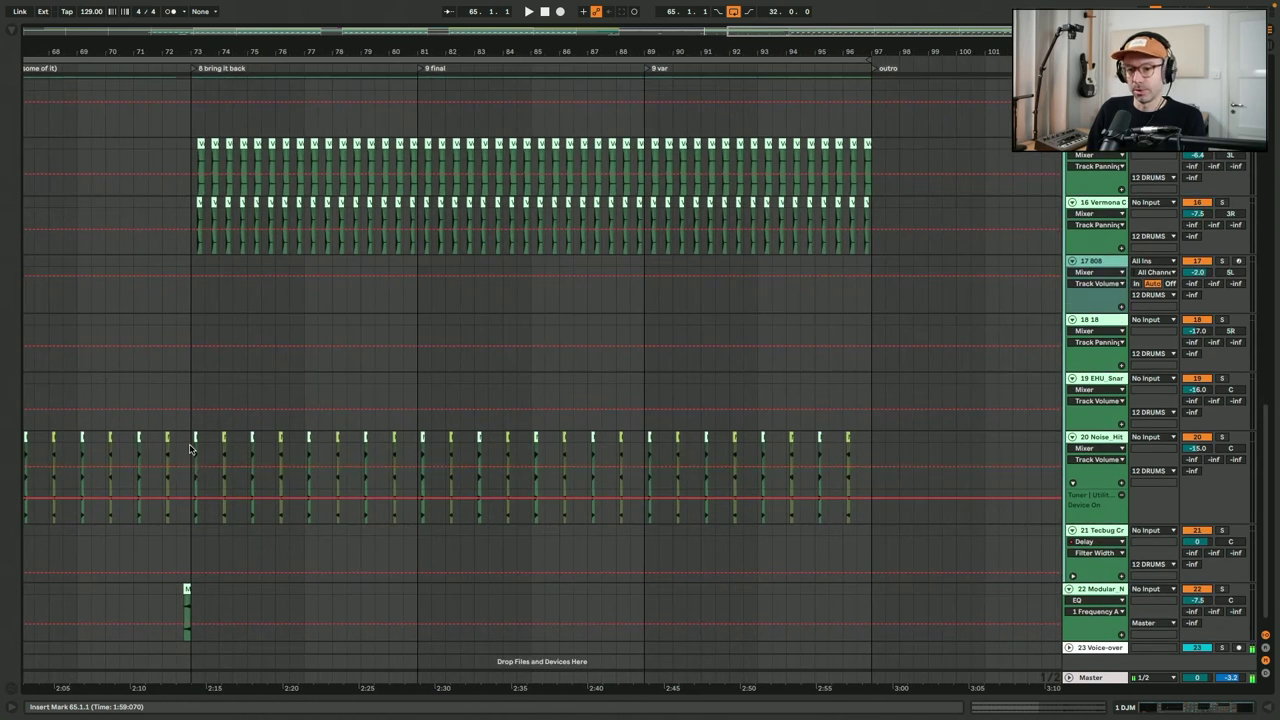
- Audition the soloed 20 Noise_Hit track from bar 73, ending with the solo off
click(190, 449)
key(space)
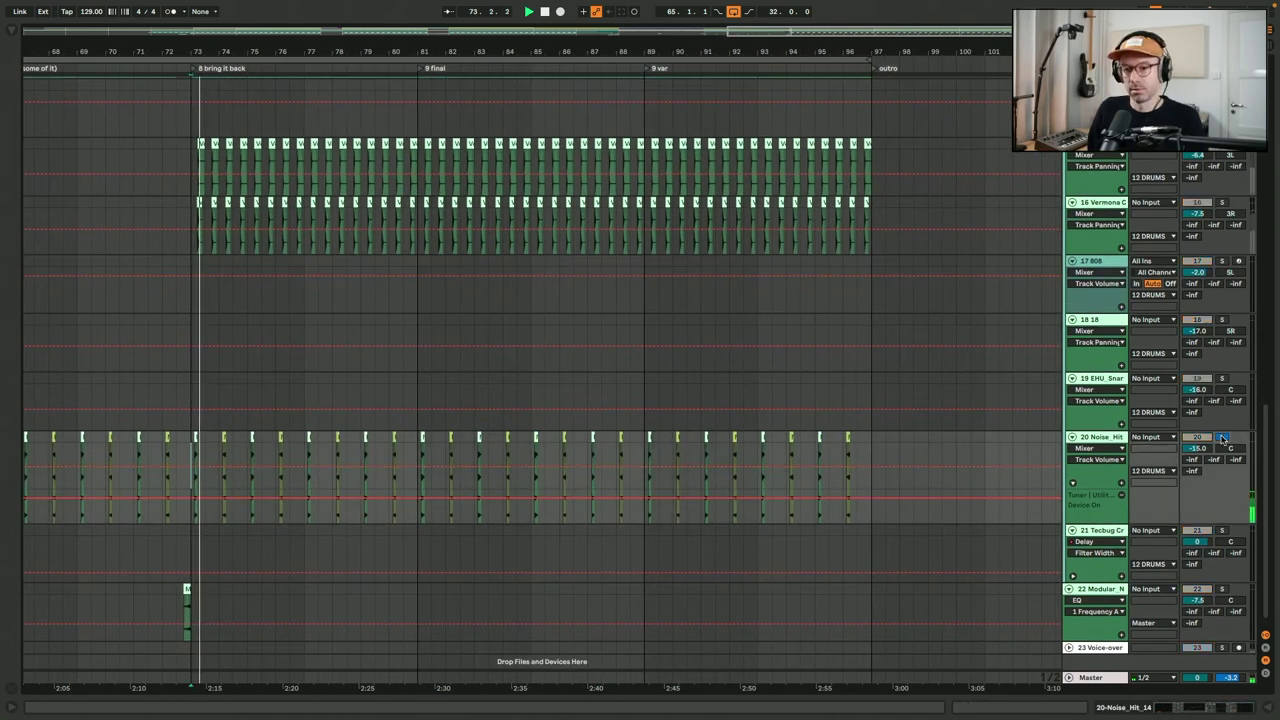
click(1222, 437)
- Audition the Tape_Noise_06 - vol automation LFO clip with its track soloed, starting at bar 65
scroll(452, 385, up, 10)
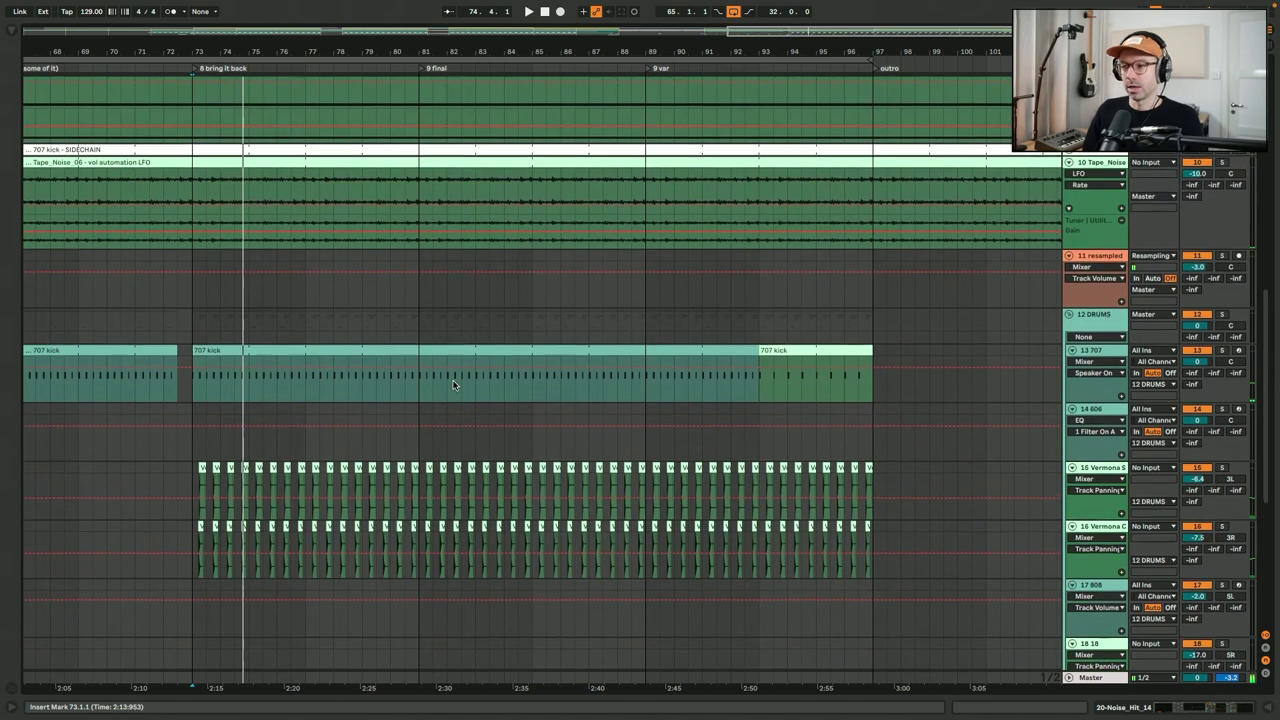
scroll(452, 385, left, 5)
scroll(452, 385, up, 5)
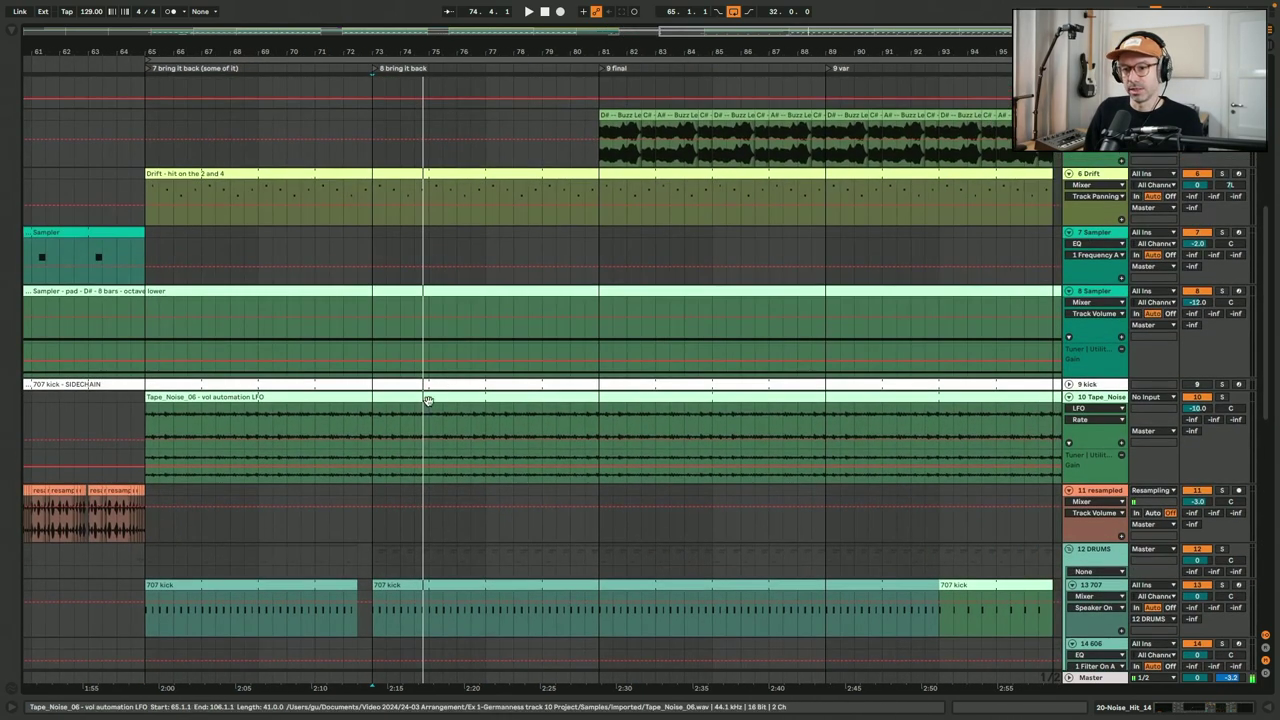
click(427, 399)
key(space)
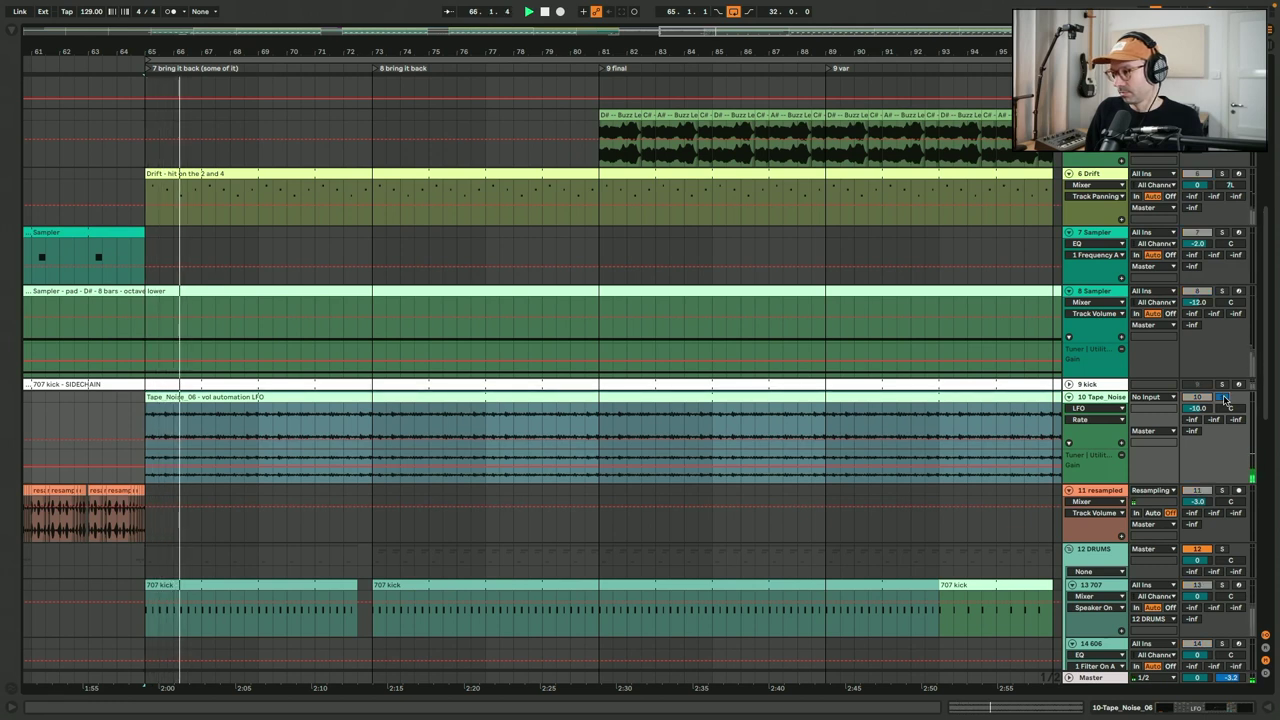
- Play 7 bring it back from bar 65 with all tracks audible, and locate the modular noise clip just before bar 73
scroll(617, 209, up, 4)
scroll(617, 207, up, 5)
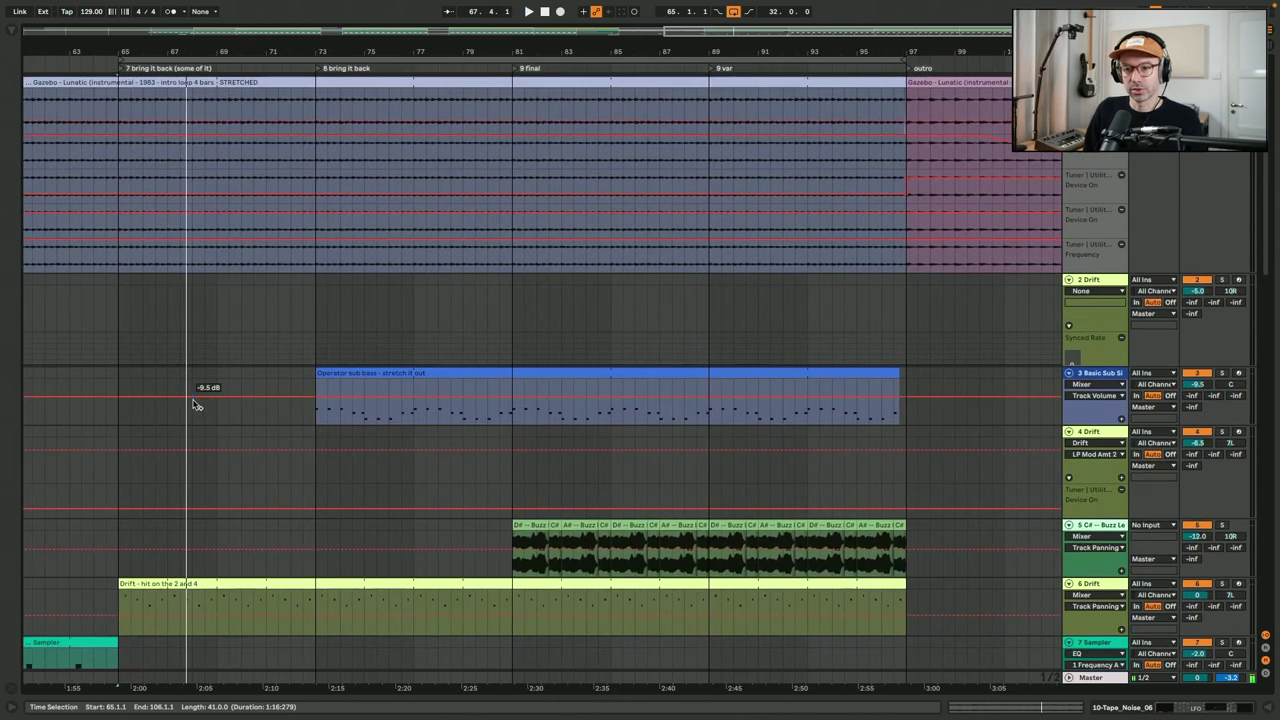
click(117, 377)
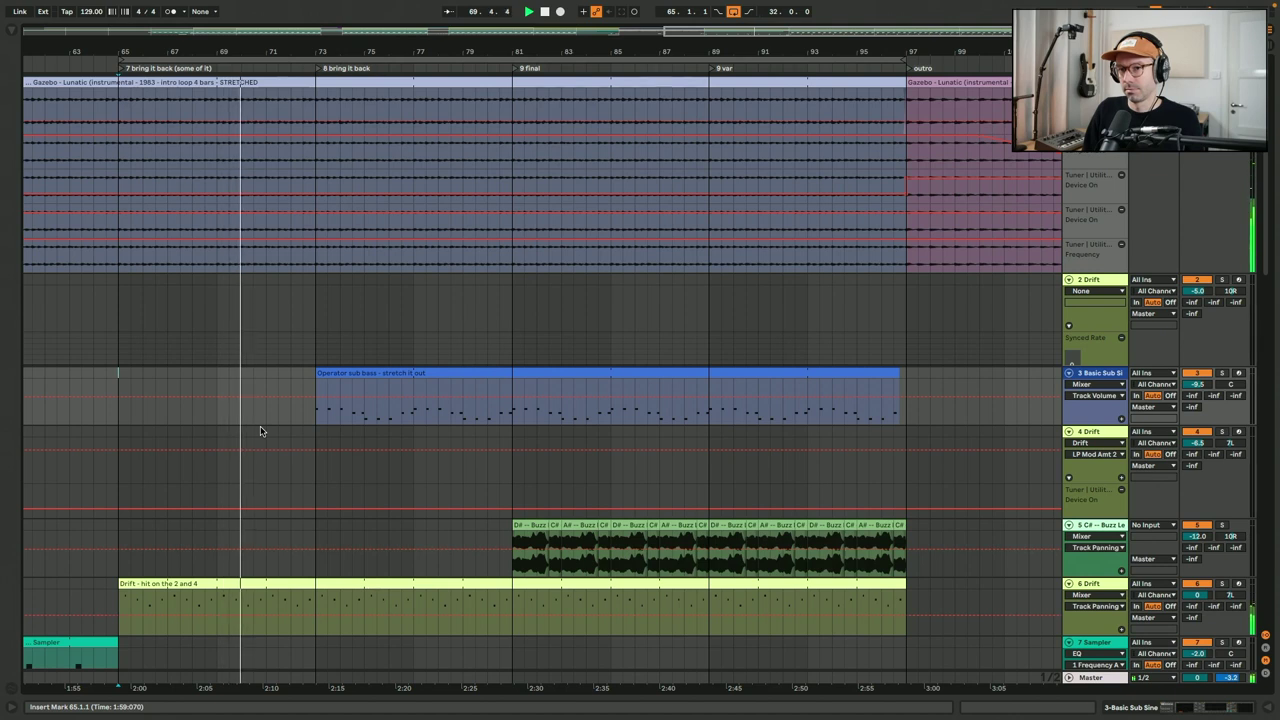
scroll(260, 431, down, 10)
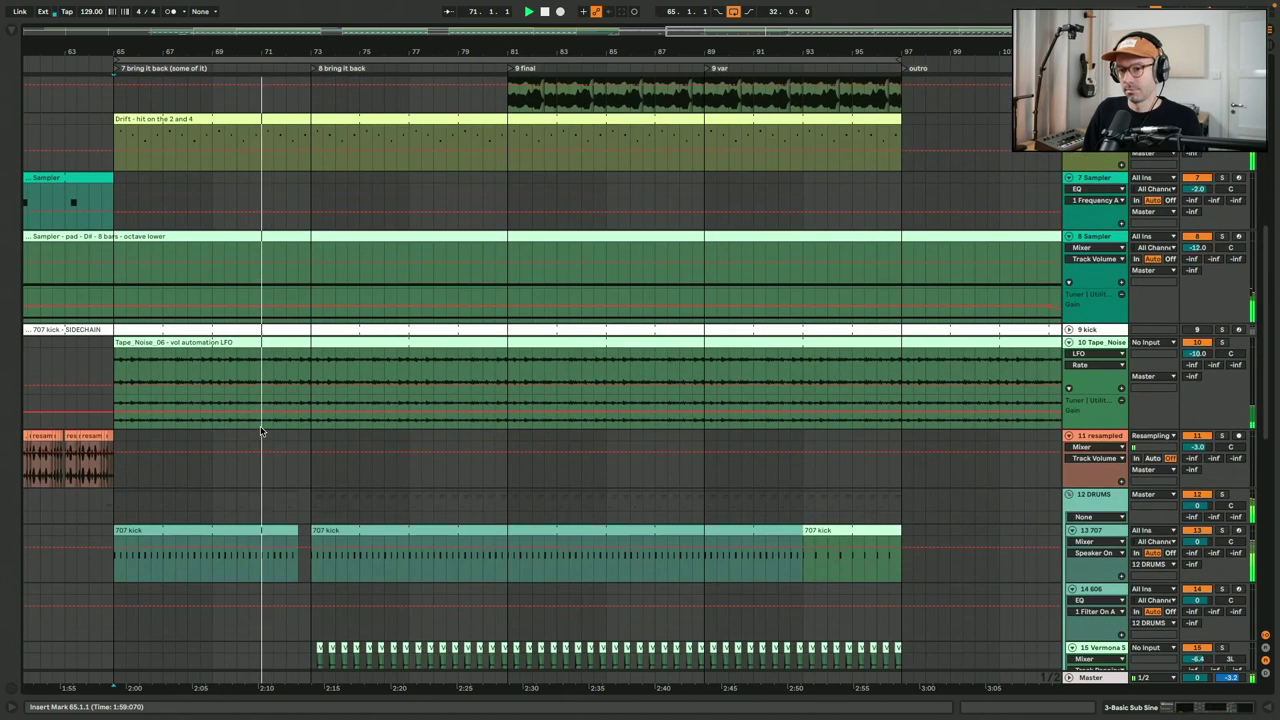
scroll(260, 431, down, 10)
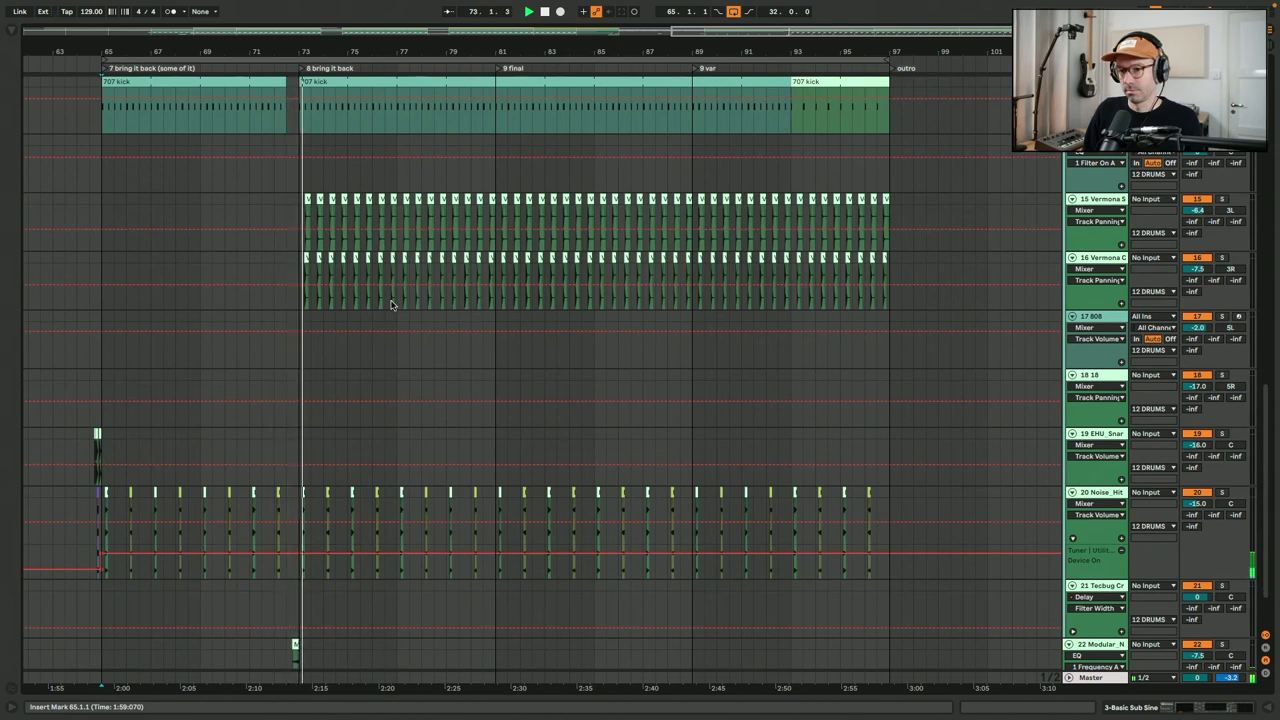
scroll(278, 513, down, 2)
click(292, 577)
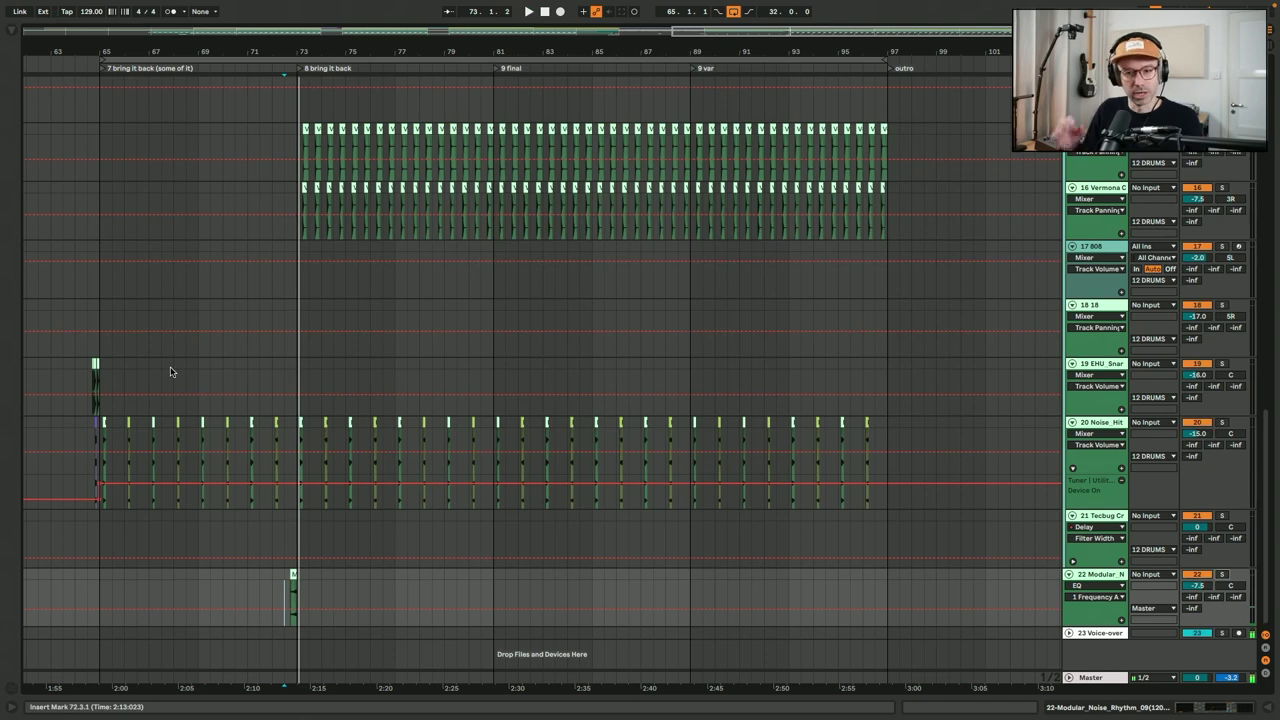
- Survey the tracks of 8 bring it back, and examine the notes of the Operator sub bass - stretch it out clip
scroll(178, 221, up, 10)
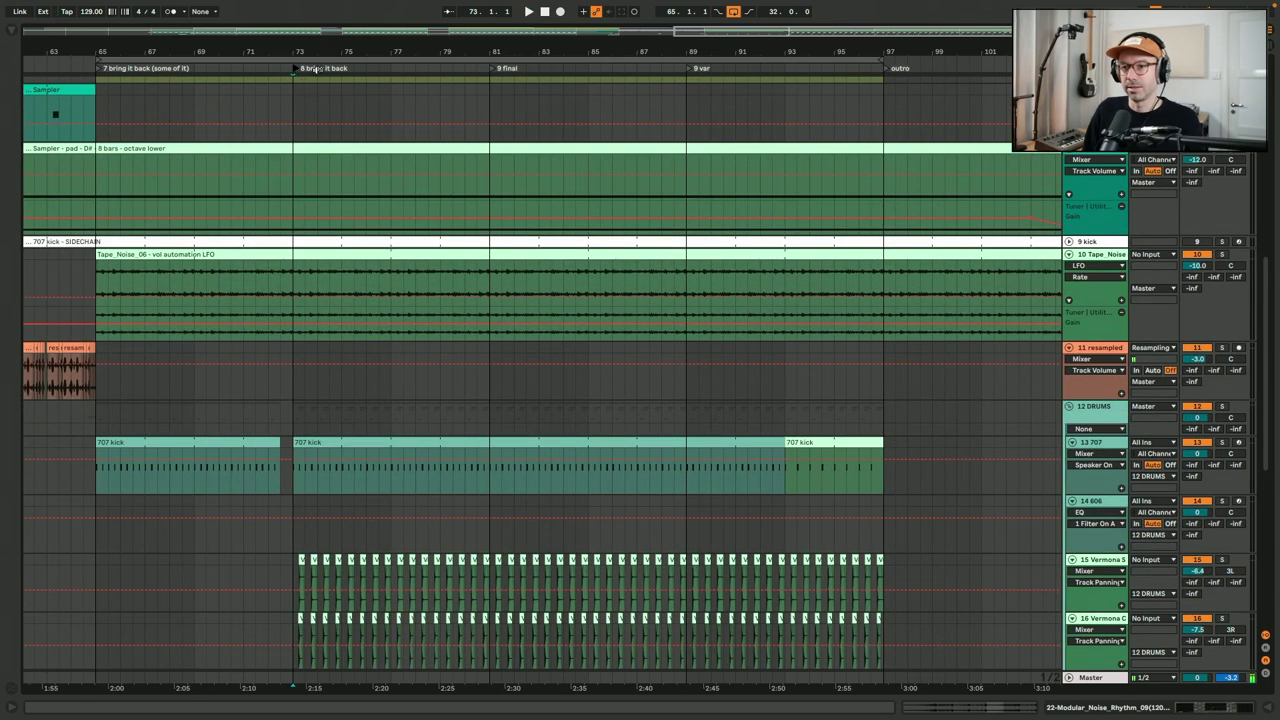
scroll(277, 340, down, 6)
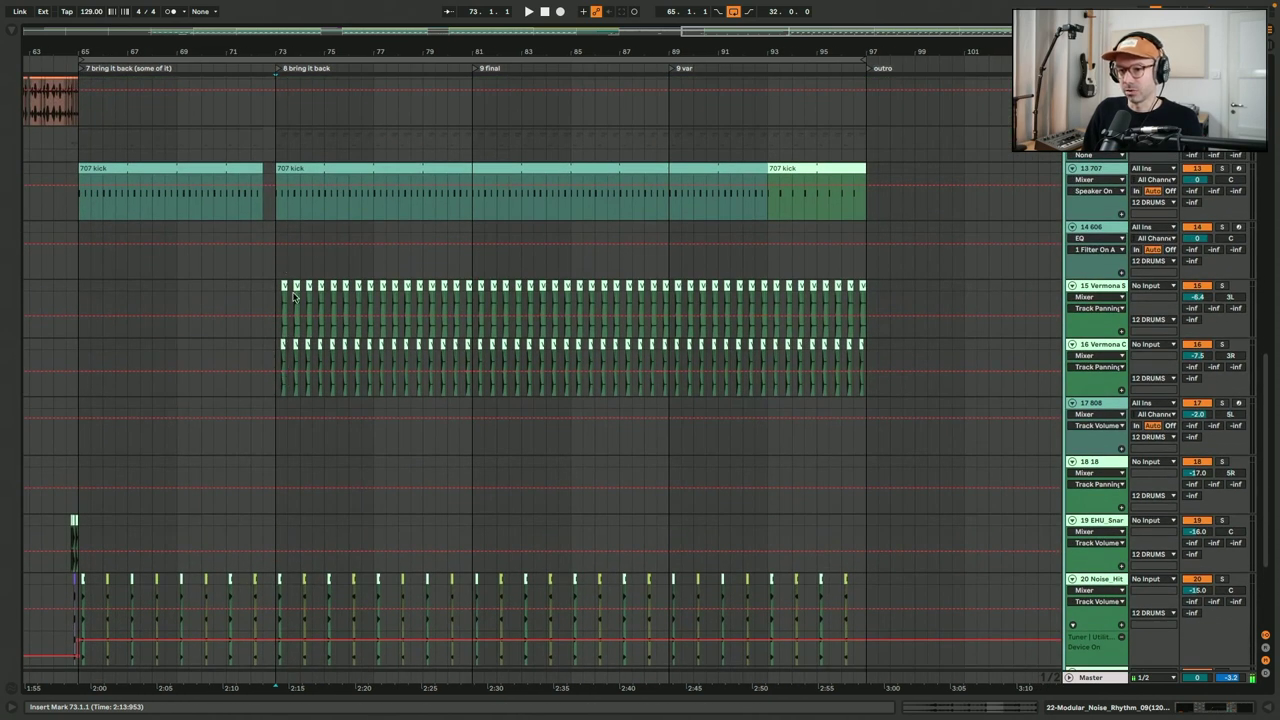
scroll(282, 378, down, 3)
scroll(280, 371, up, 15)
click(333, 294)
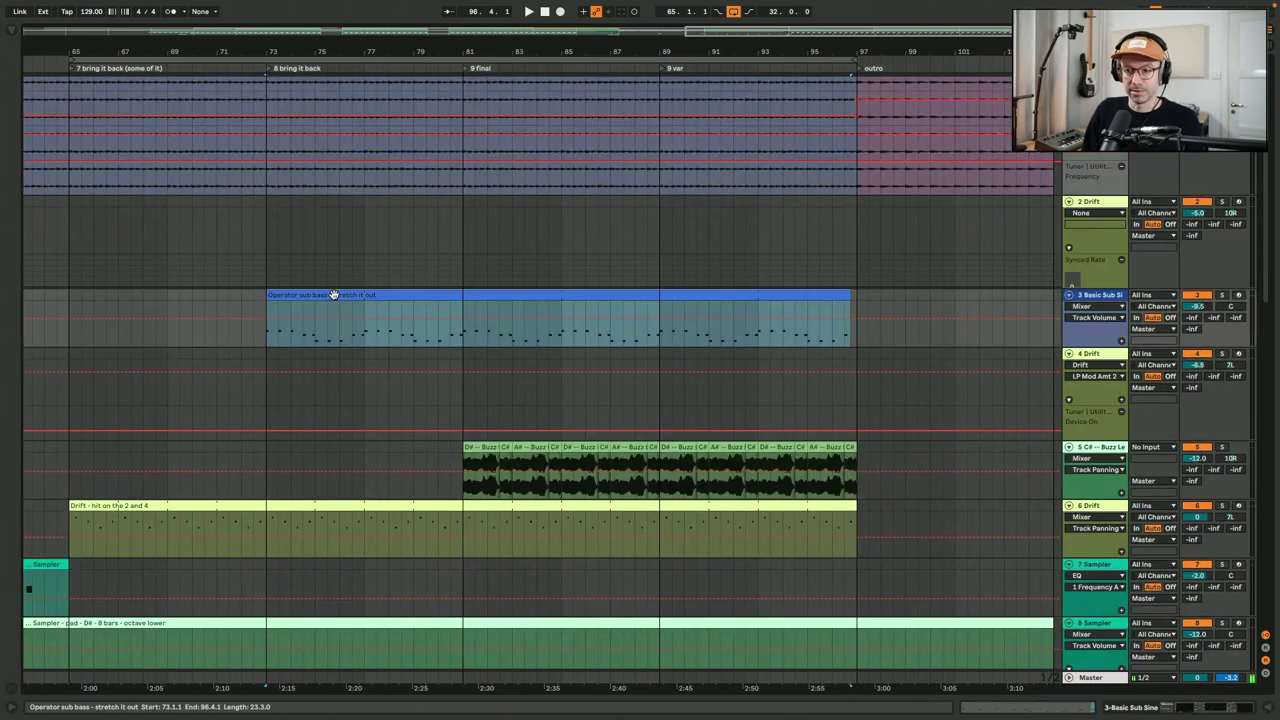
double_click(333, 294)
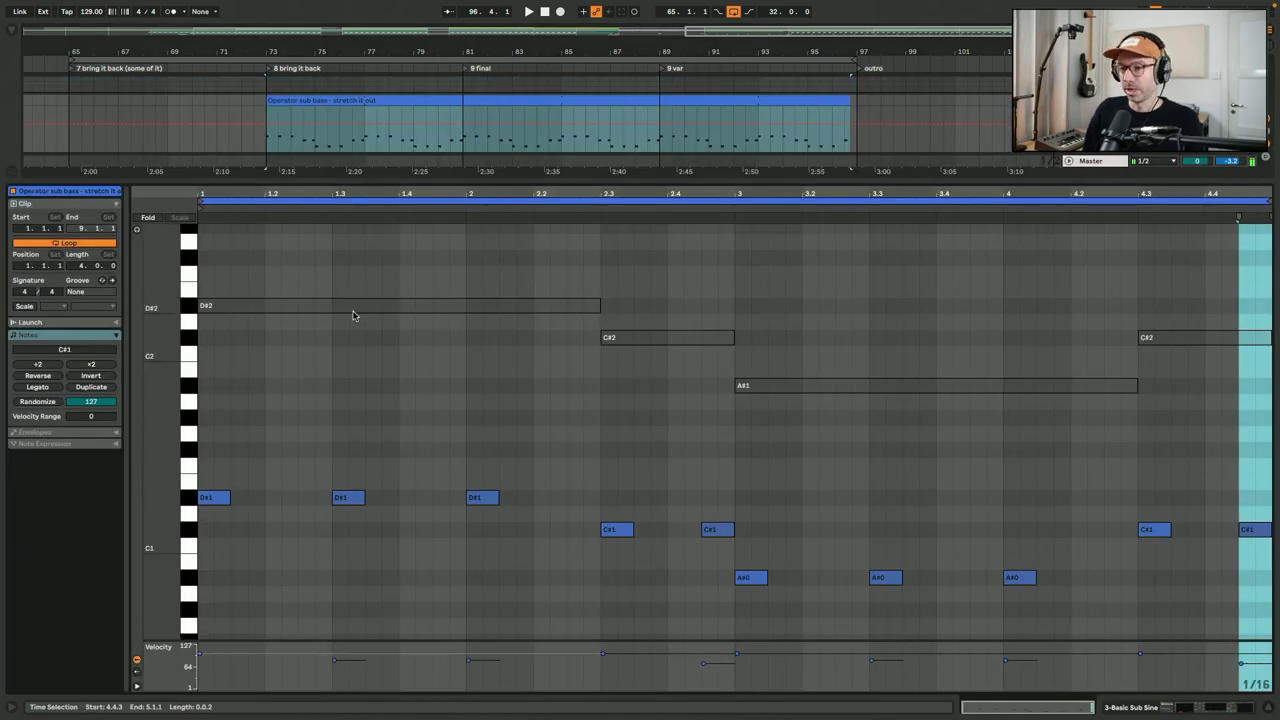
key(shift+Tab)
- Play 8 bring it back from bar 73 with the device view hidden, following the bass, synth and pad tracks
click(183, 408)
key(space)
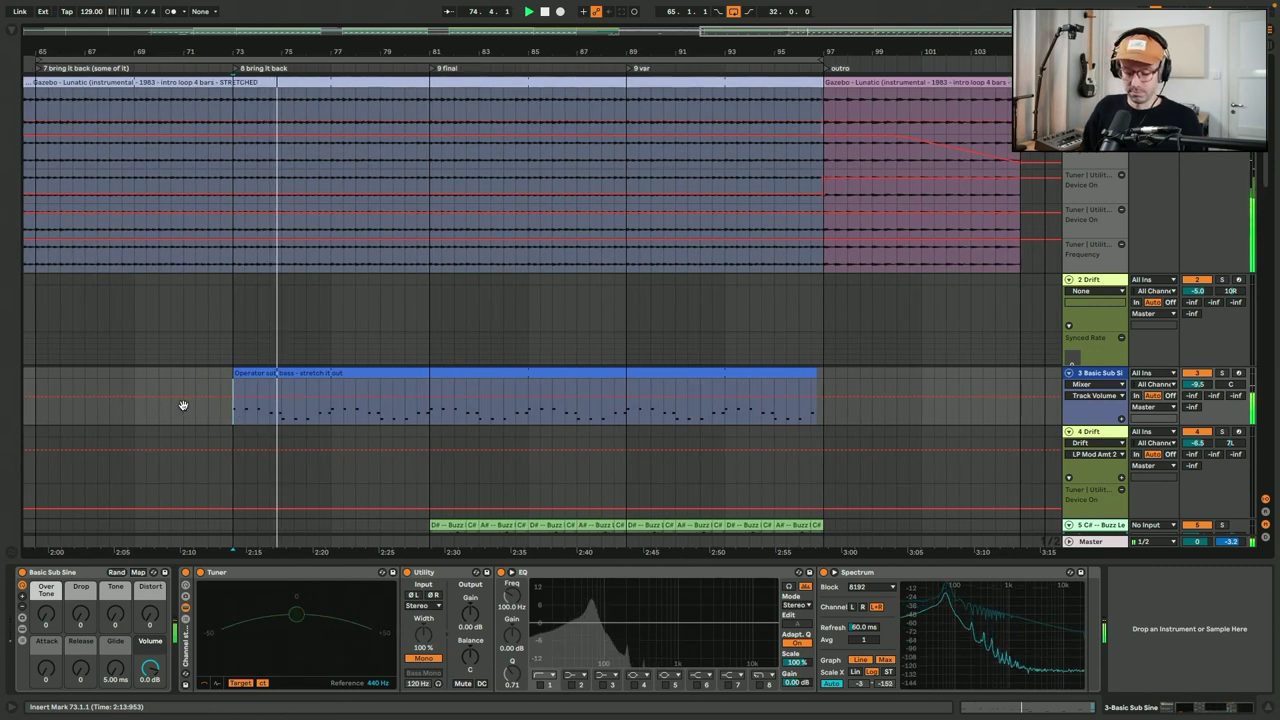
key(ctrl+alt+l)
scroll(184, 405, down, 5)
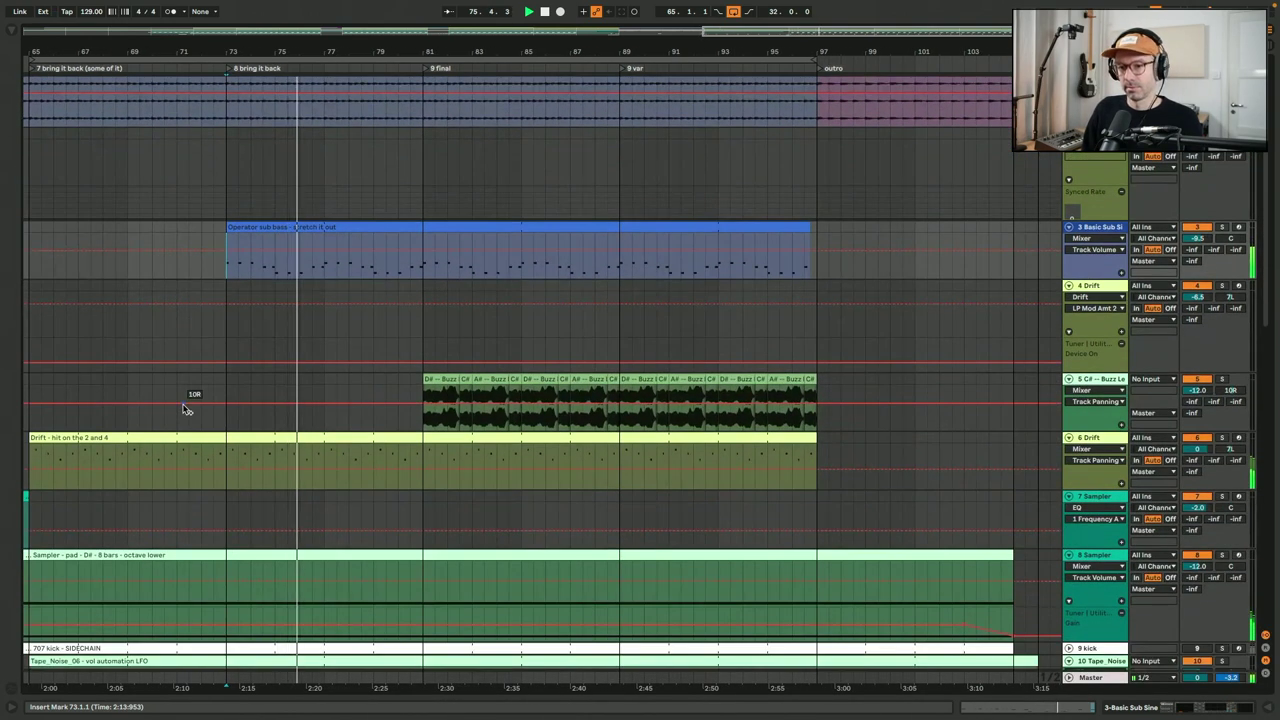
scroll(183, 408, left, 2)
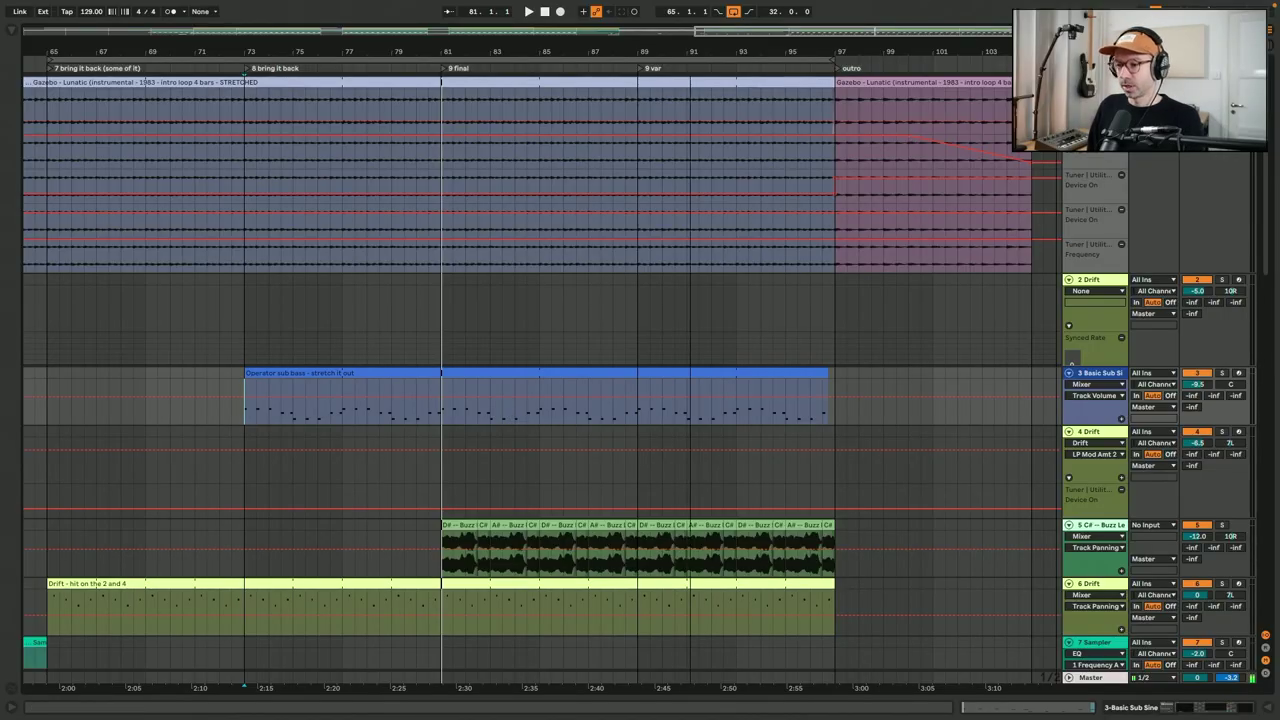
- Audition the soloed Buzz Lead clips on track 5 from bar 81 in 9 final, ending with the solo off
scroll(900, 95, up, 3)
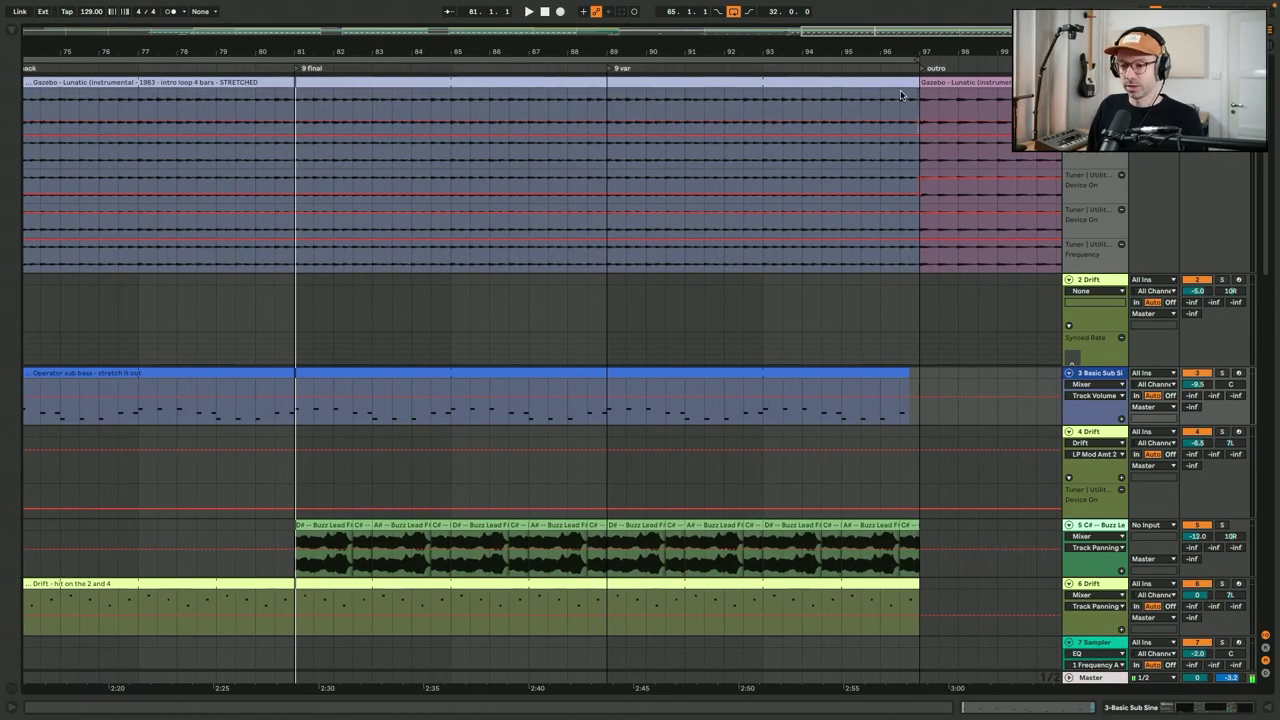
scroll(338, 514, down, 2)
drag(350, 458, 296, 458)
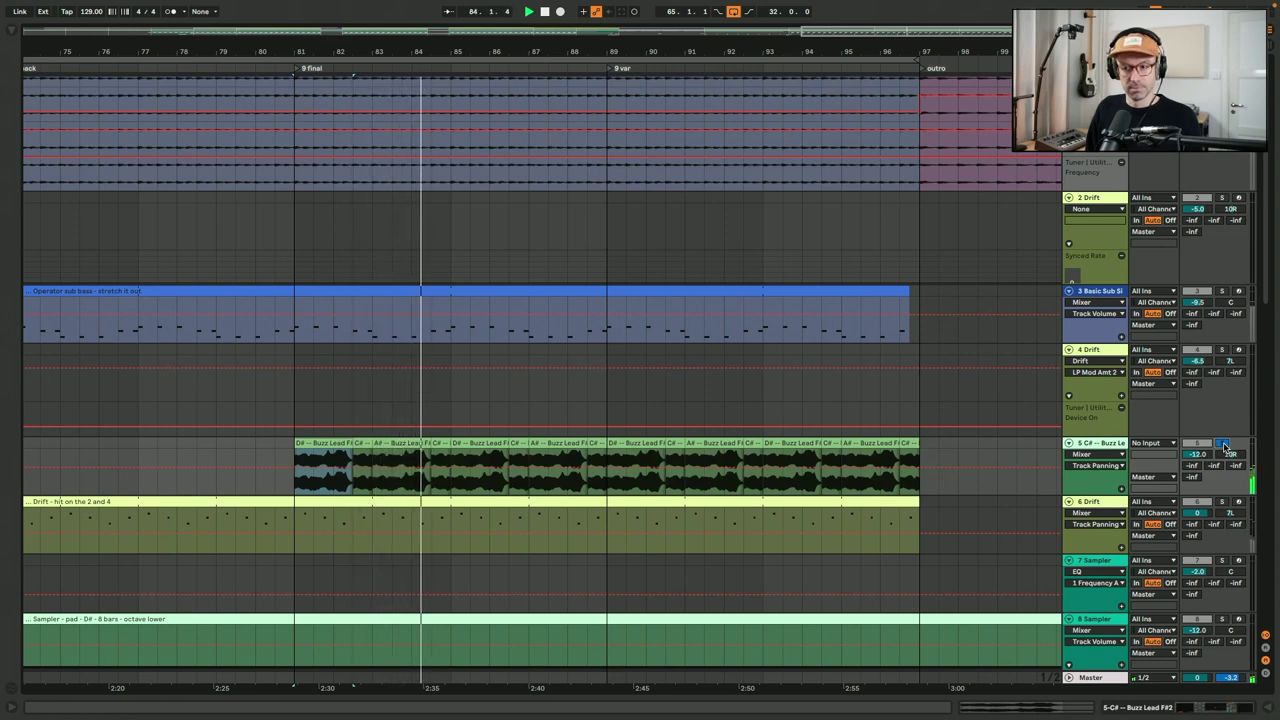
click(1222, 443)
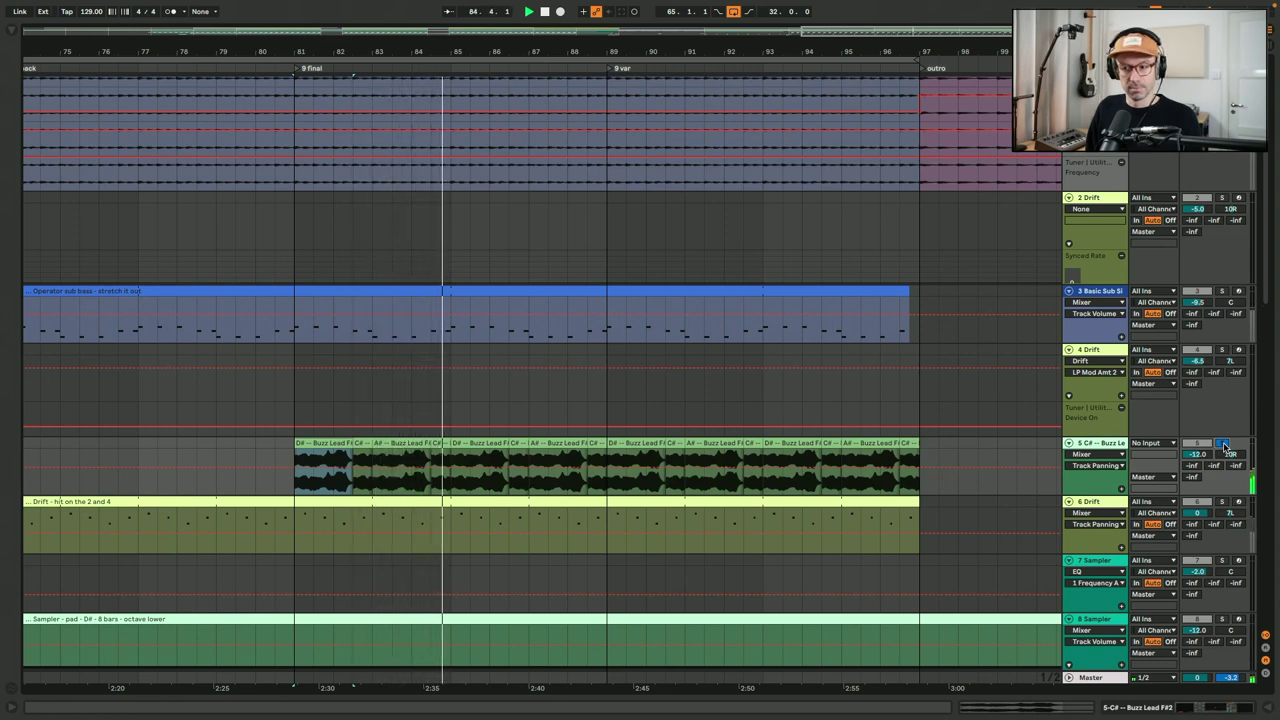
- Play the full mix from bar 80 into 9 final to hear the Buzz Lead enter with the other tracks
click(257, 447)
key(space)
key(space)
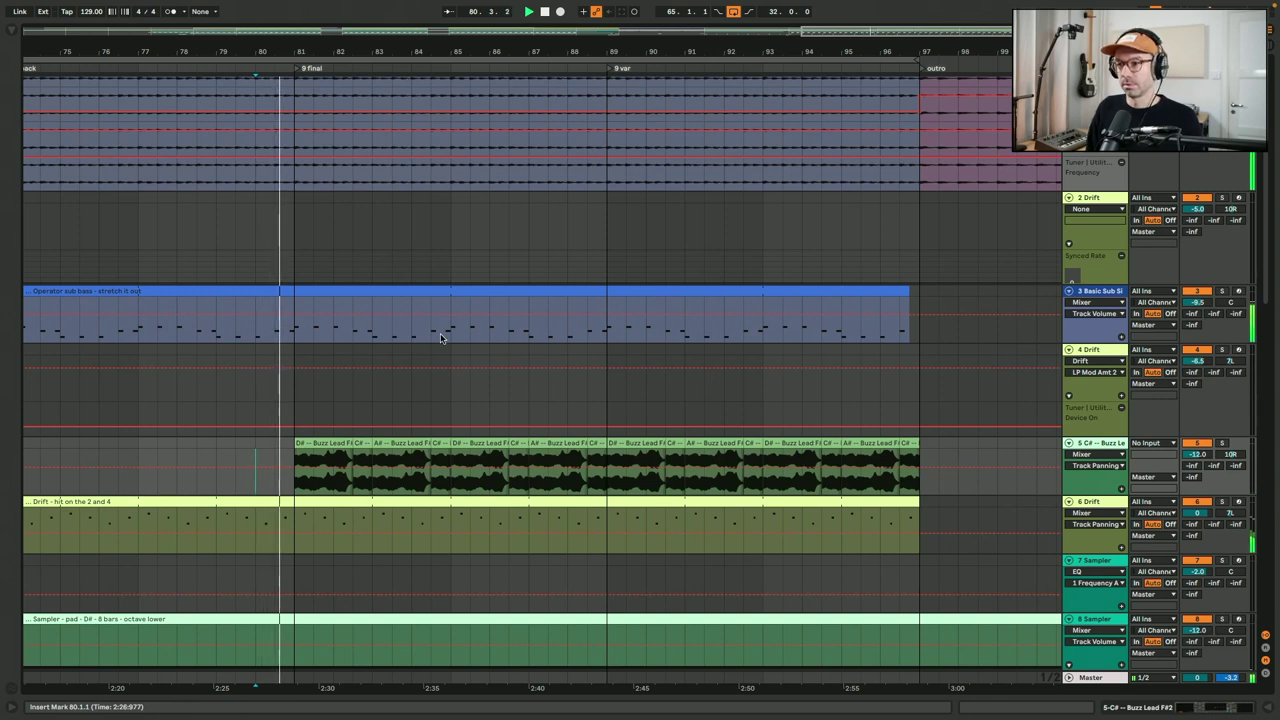
scroll(440, 338, up, 2)
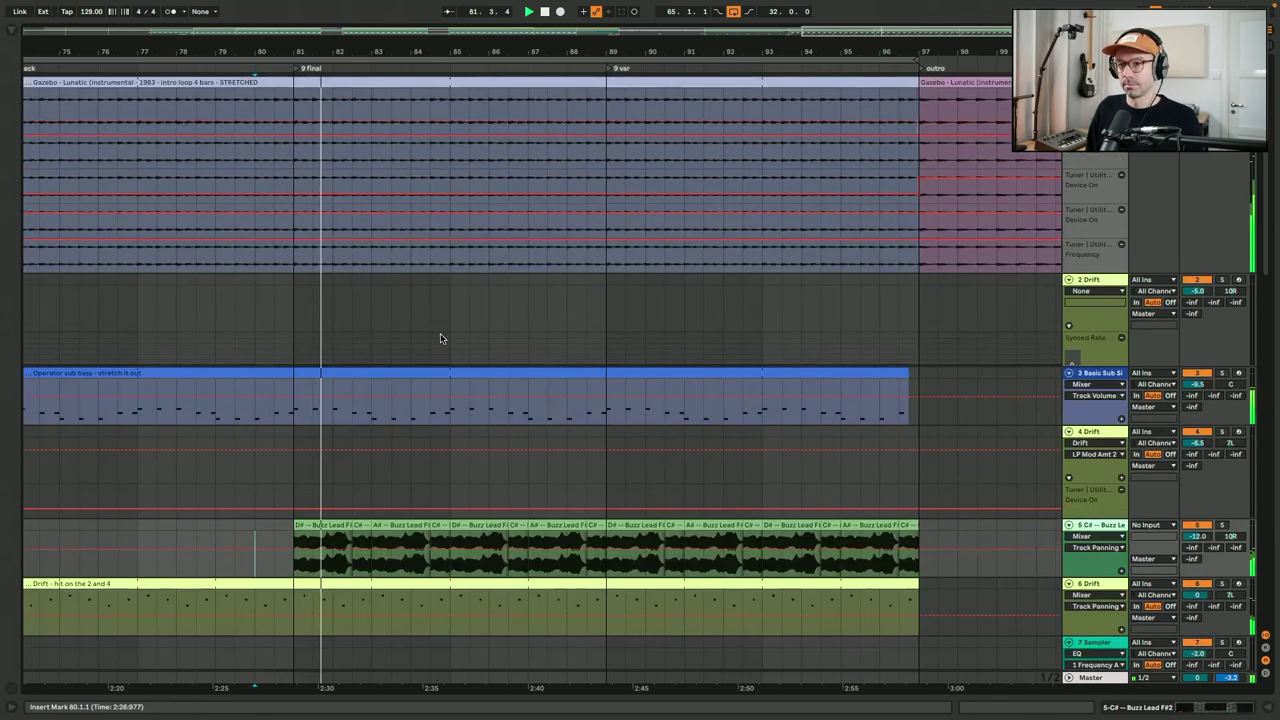
- Survey the tracks playing in 9 final, and select the changed 707 kick clip from bar 93 to 97 on track 13
scroll(440, 338, down, 10)
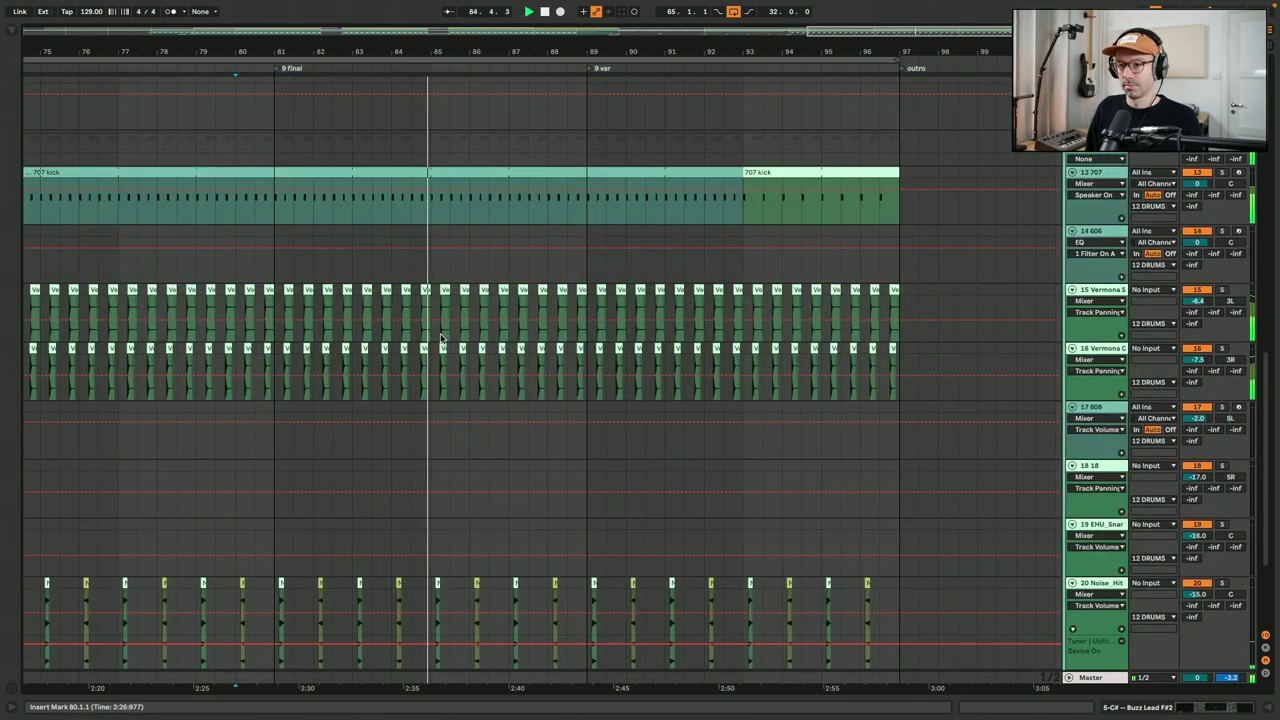
scroll(440, 338, up, 10)
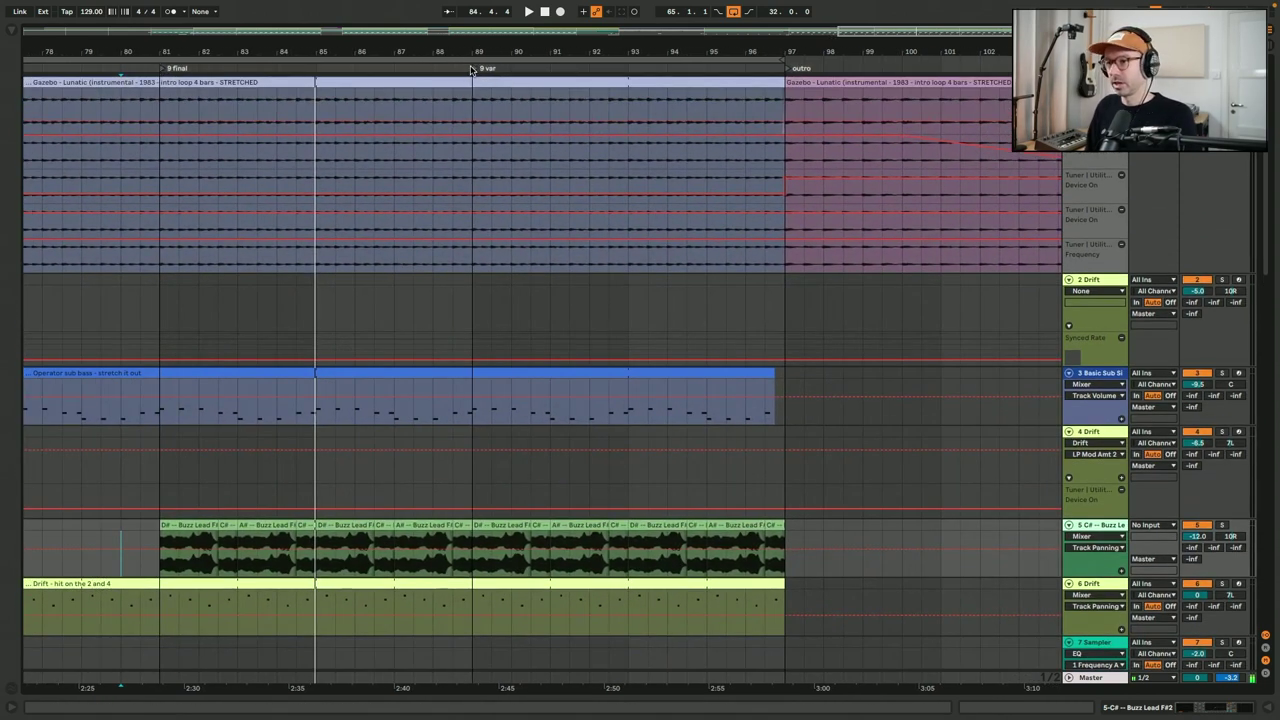
scroll(480, 316, down, 5)
scroll(480, 318, down, 8)
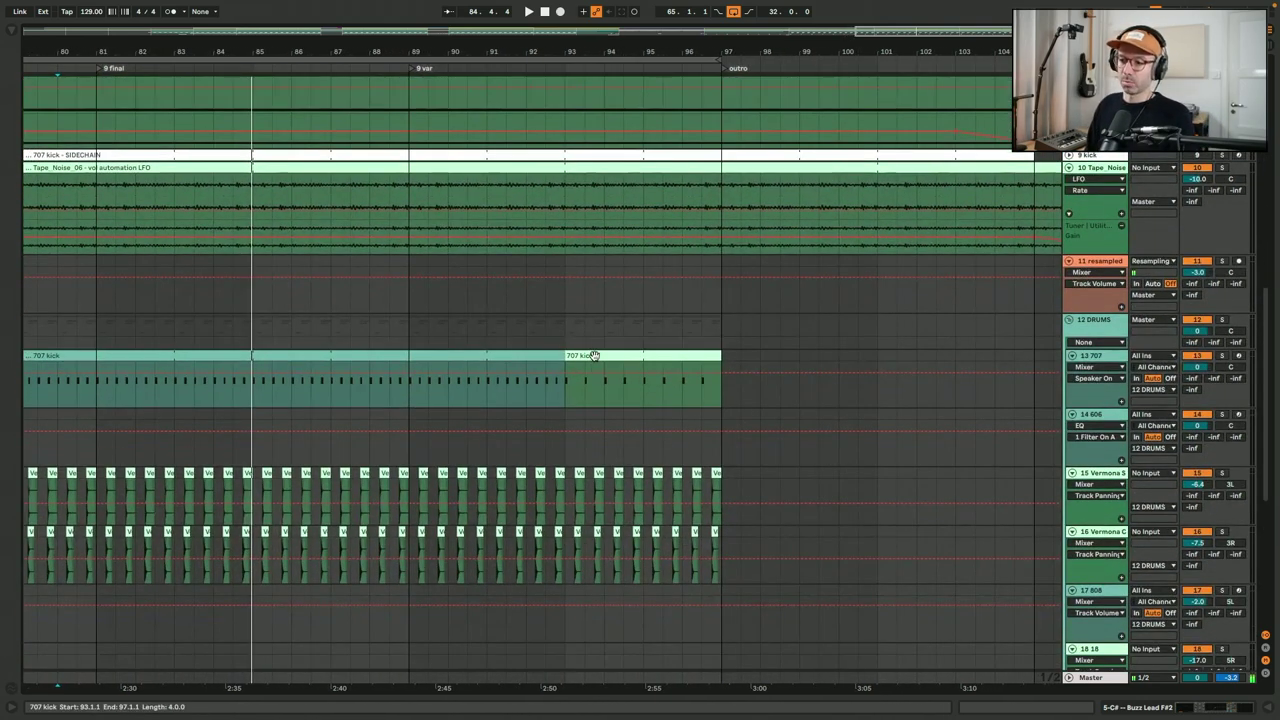
click(594, 355)
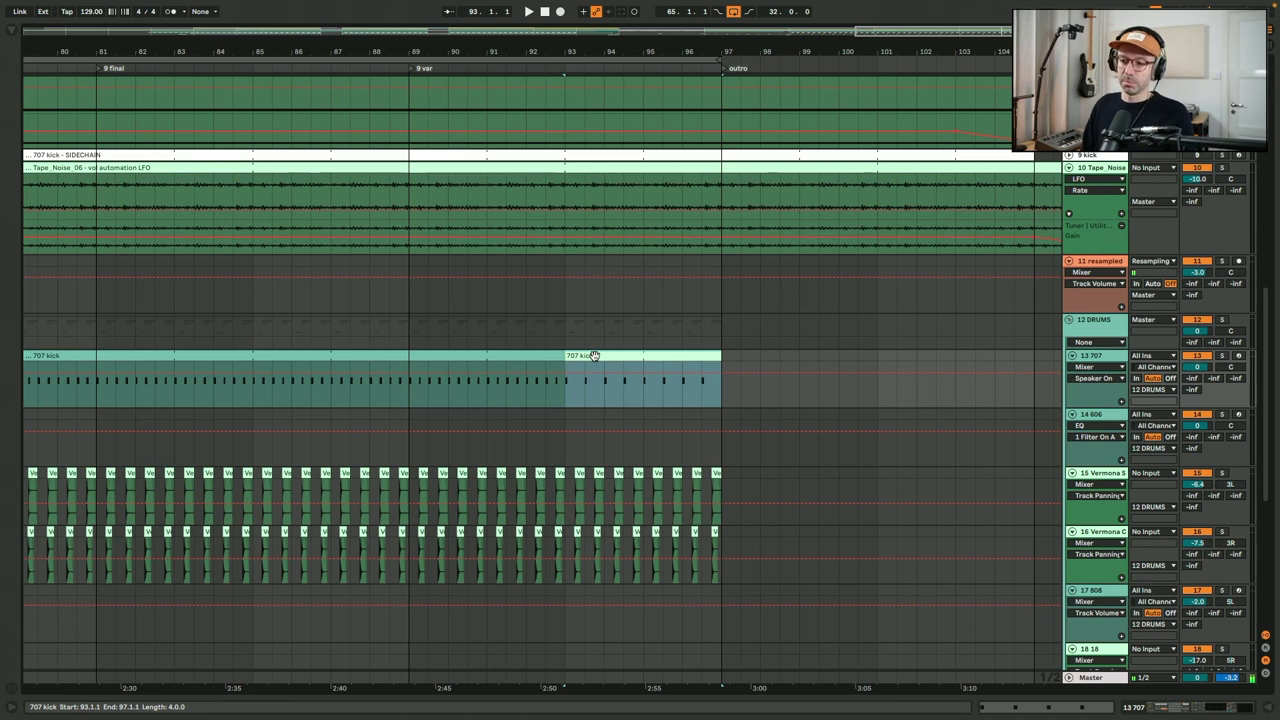
scroll(594, 355, down, 3)
scroll(594, 355, up, 7)
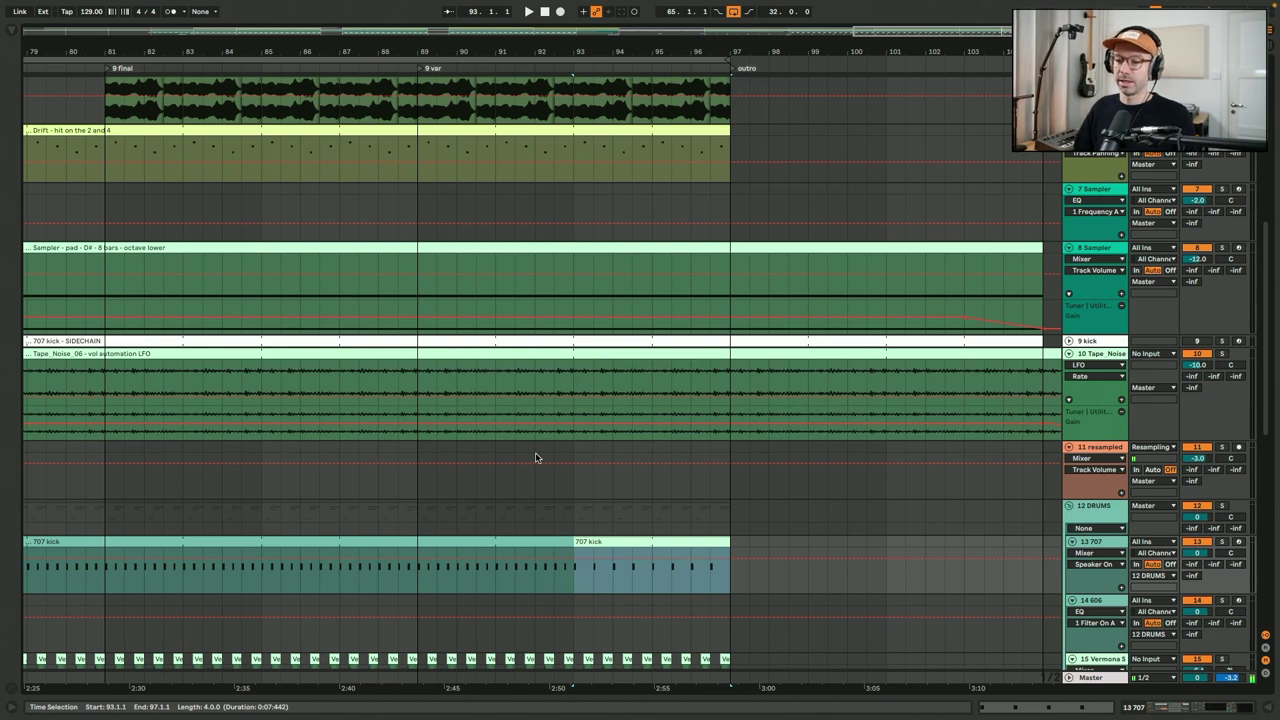
- Play 9 var from bar 91 into the changed 707 kick clip, following the drum tracks
click(494, 486)
scroll(493, 487, down, 2)
scroll(493, 487, right, 2)
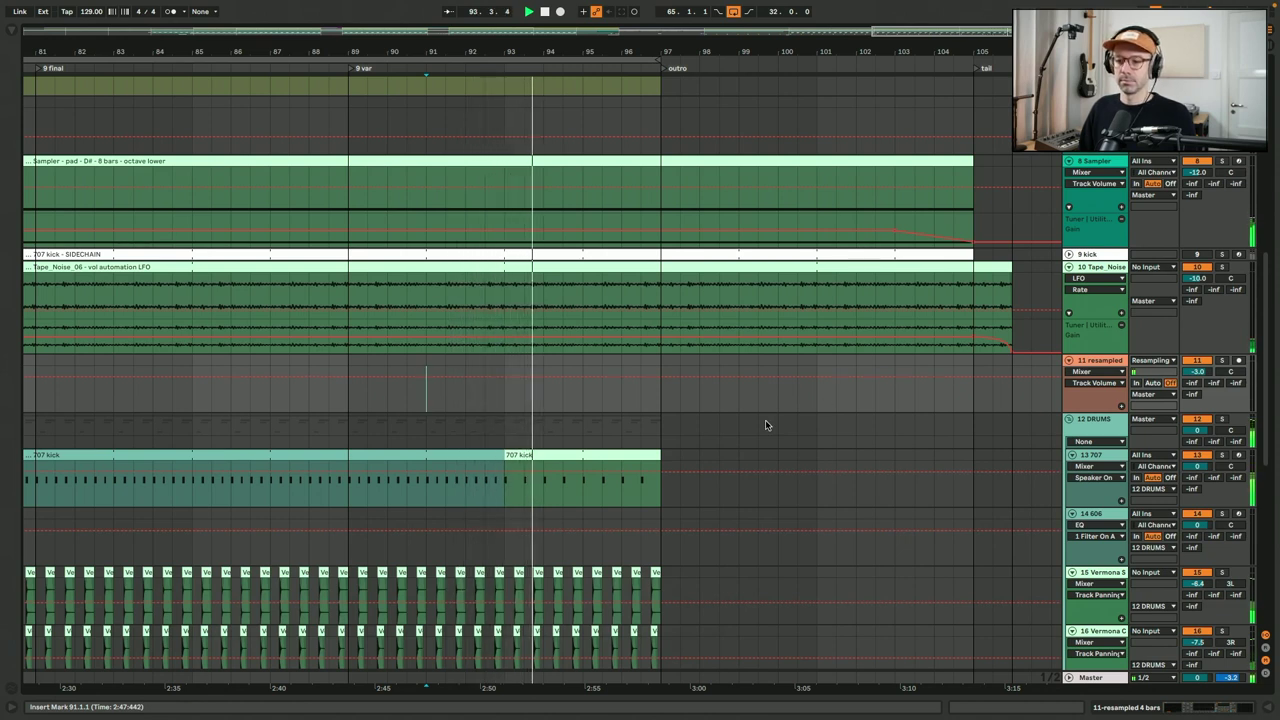
scroll(766, 425, down, 10)
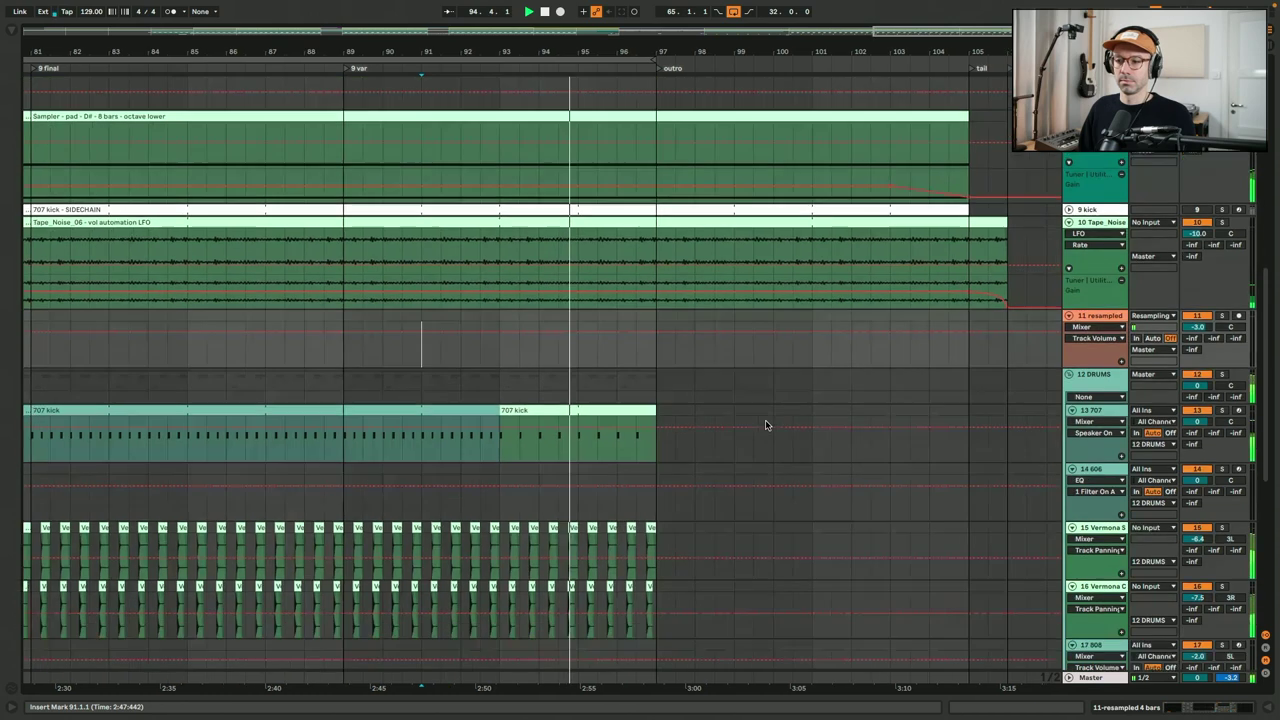
- Examine the Gazebo STRETCHED TWICE clip on track 1, audition the outro from bar 97, and hide the clip view
scroll(766, 425, up, 15)
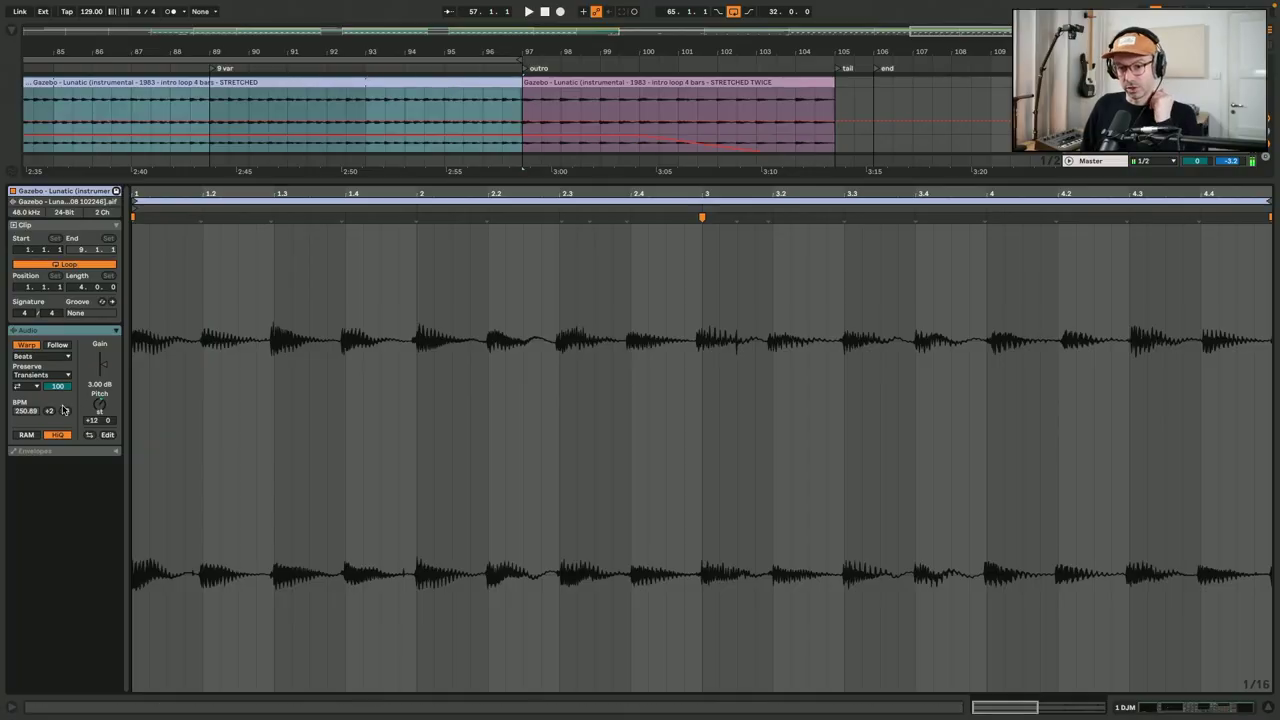
click(562, 82)
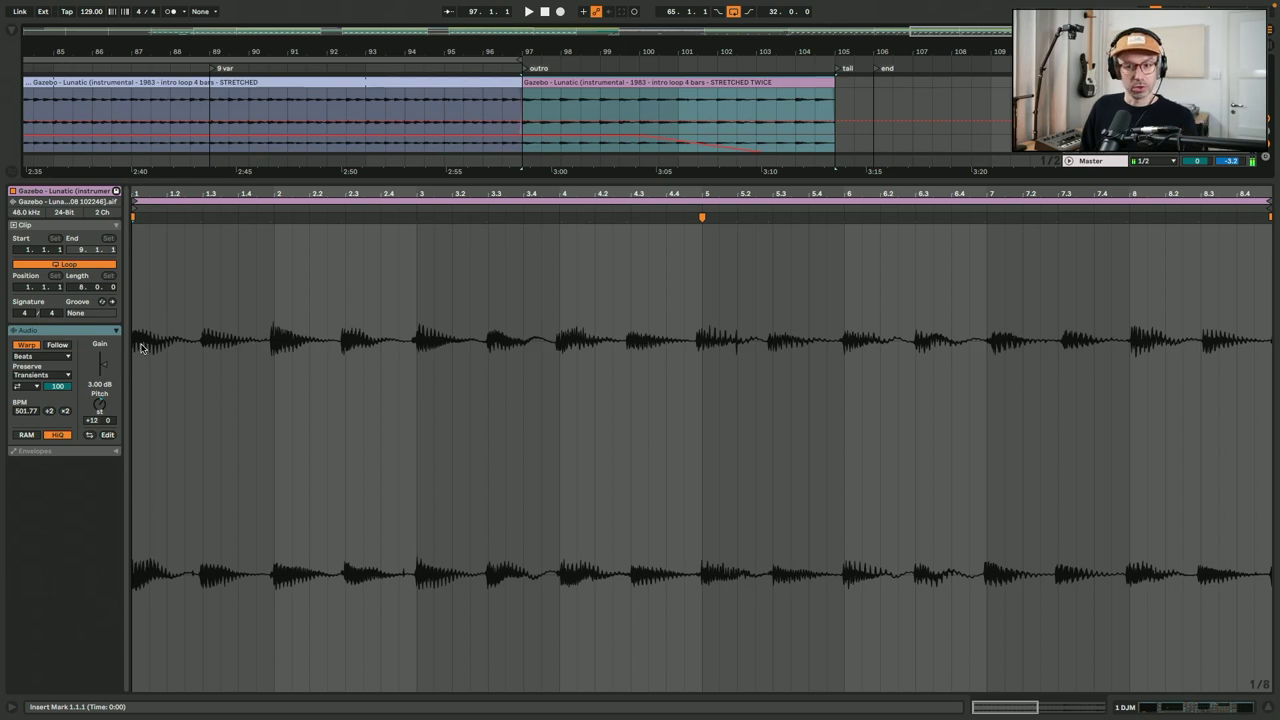
key(space)
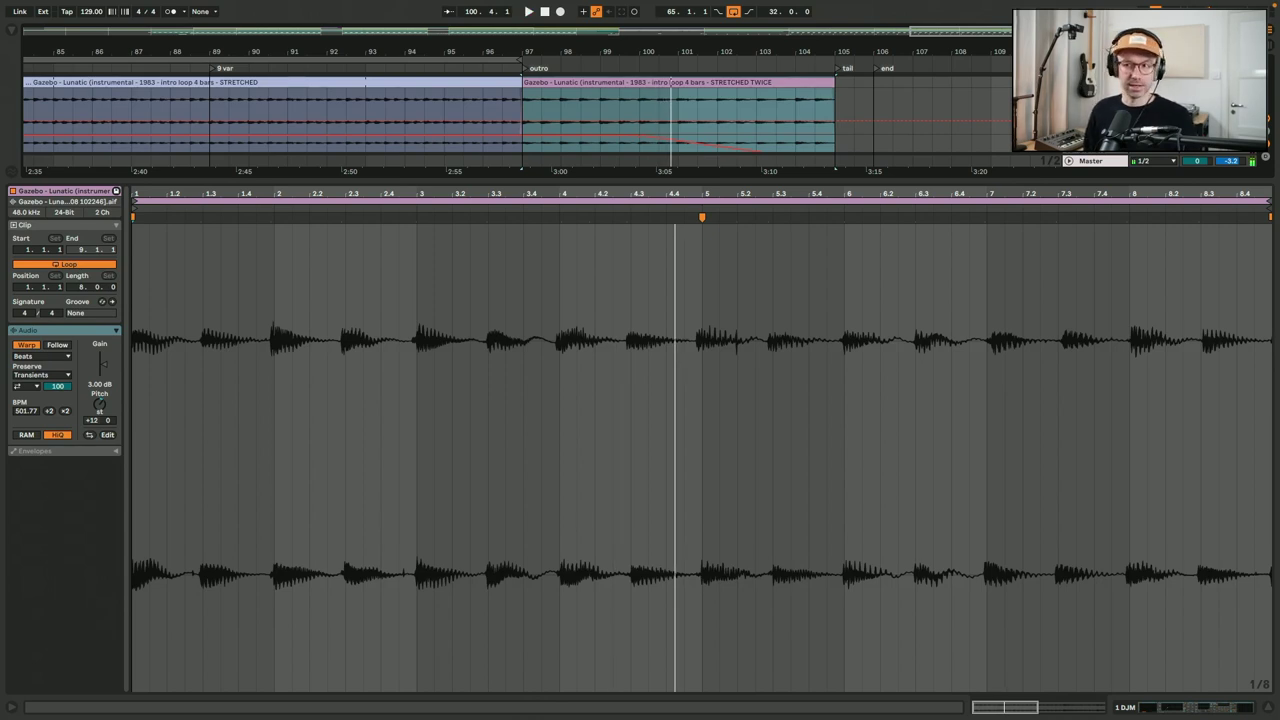
key(ctrl+alt+l)
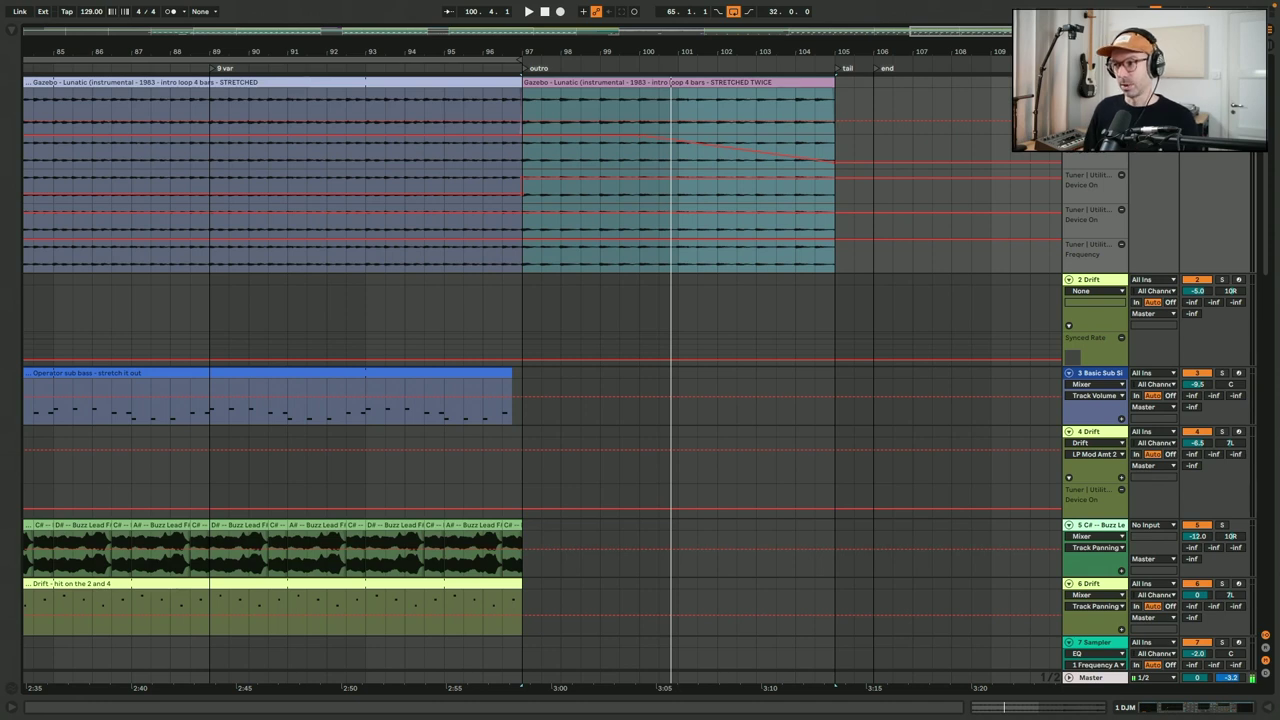
- Survey the outro from bar 97 across all tracks, checking which clips continue and which ones end
scroll(705, 423, down, 5)
click(705, 423)
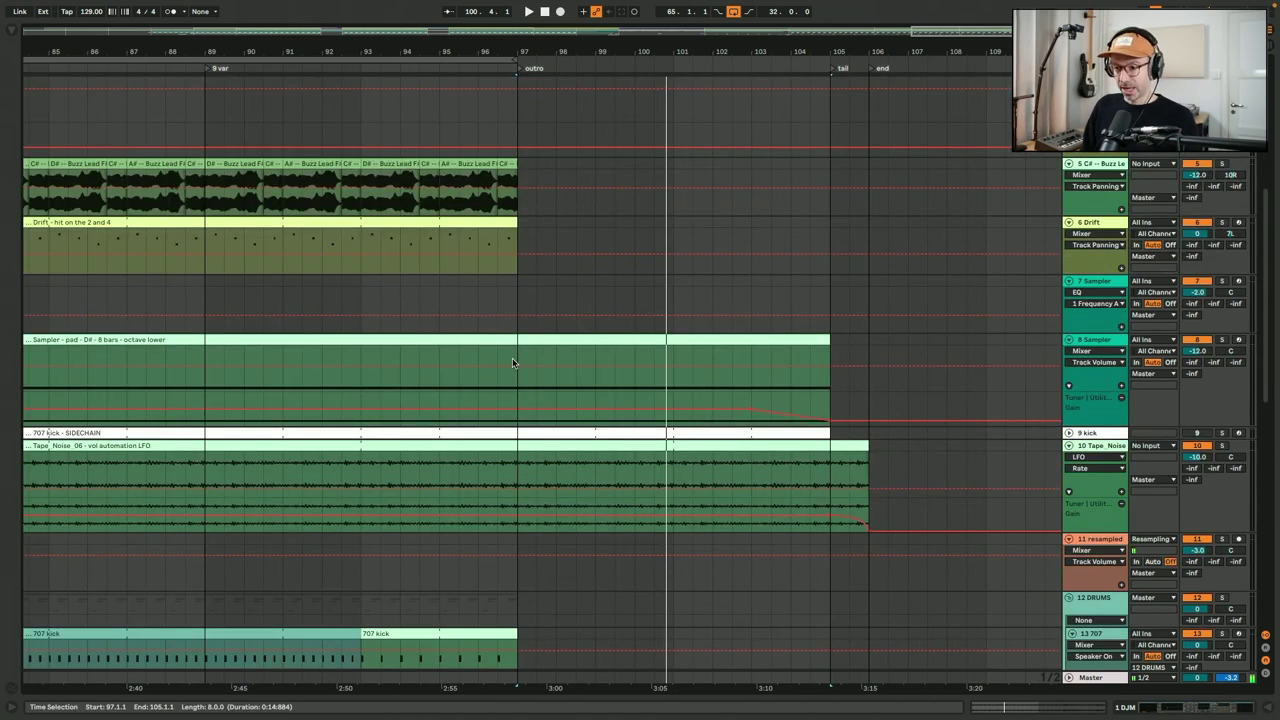
click(516, 473)
scroll(516, 473, down, 10)
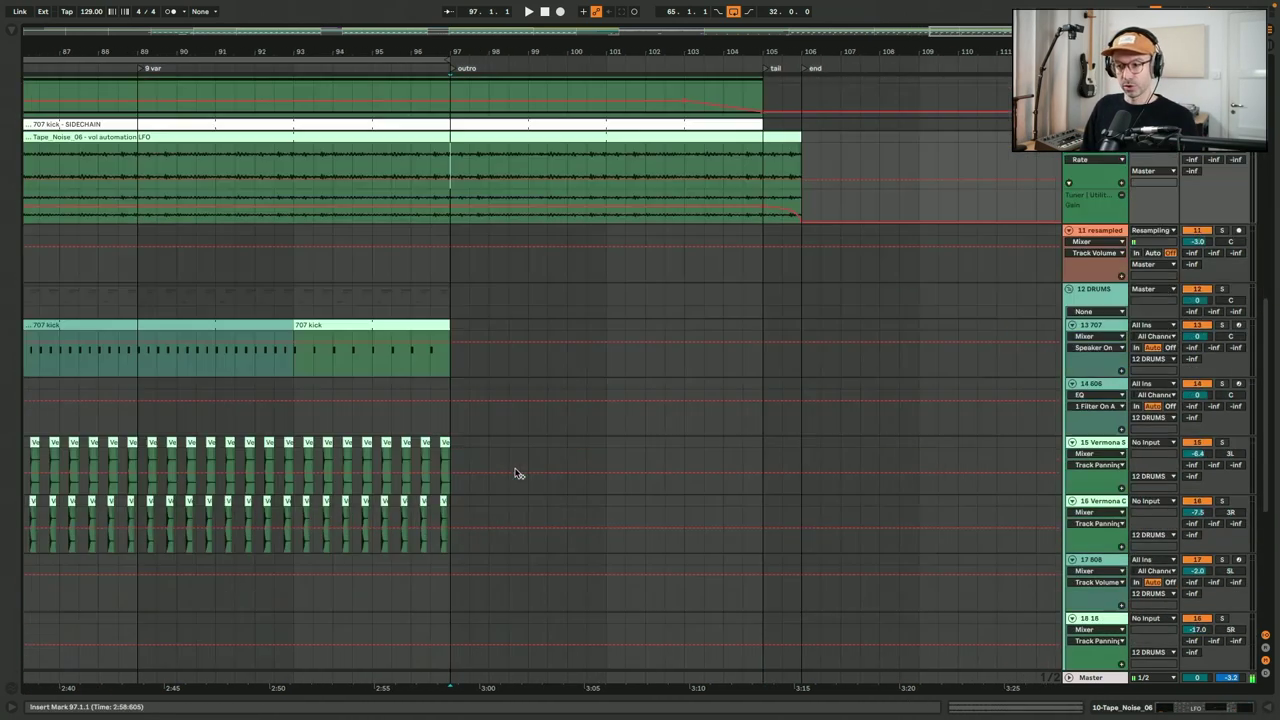
scroll(516, 473, up, 5)
scroll(516, 473, up, 6)
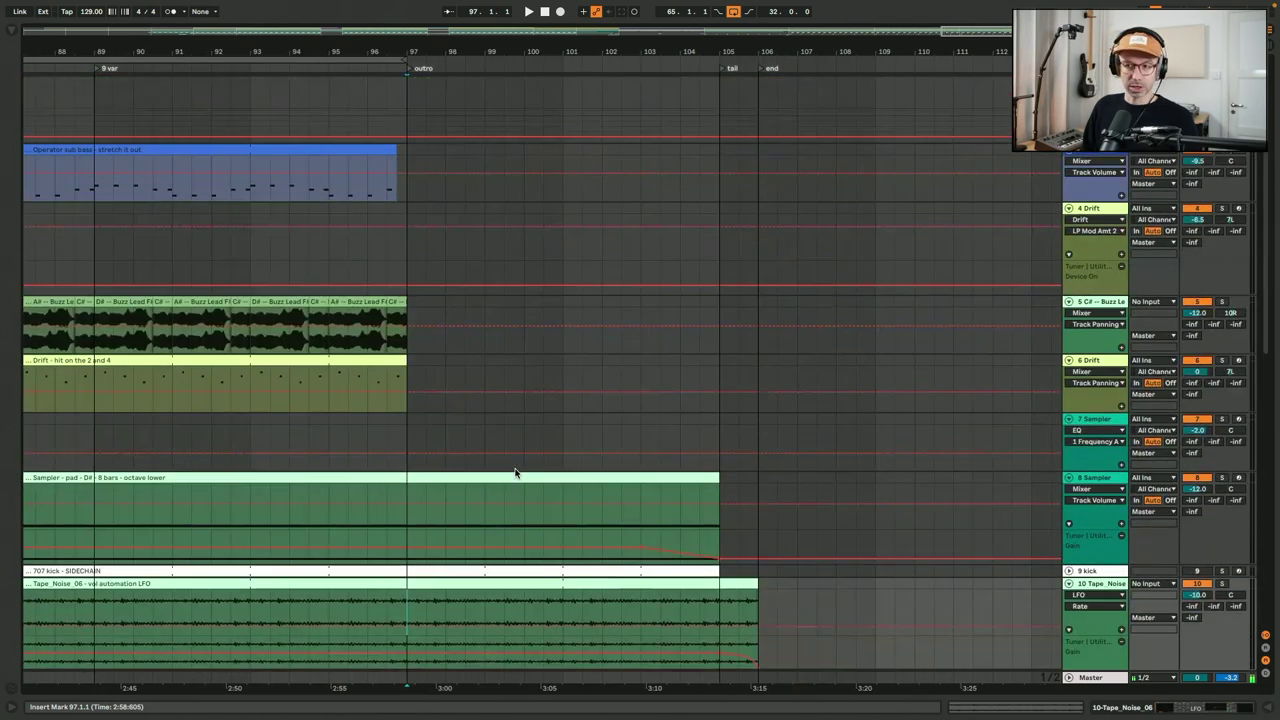
scroll(516, 473, up, 3)
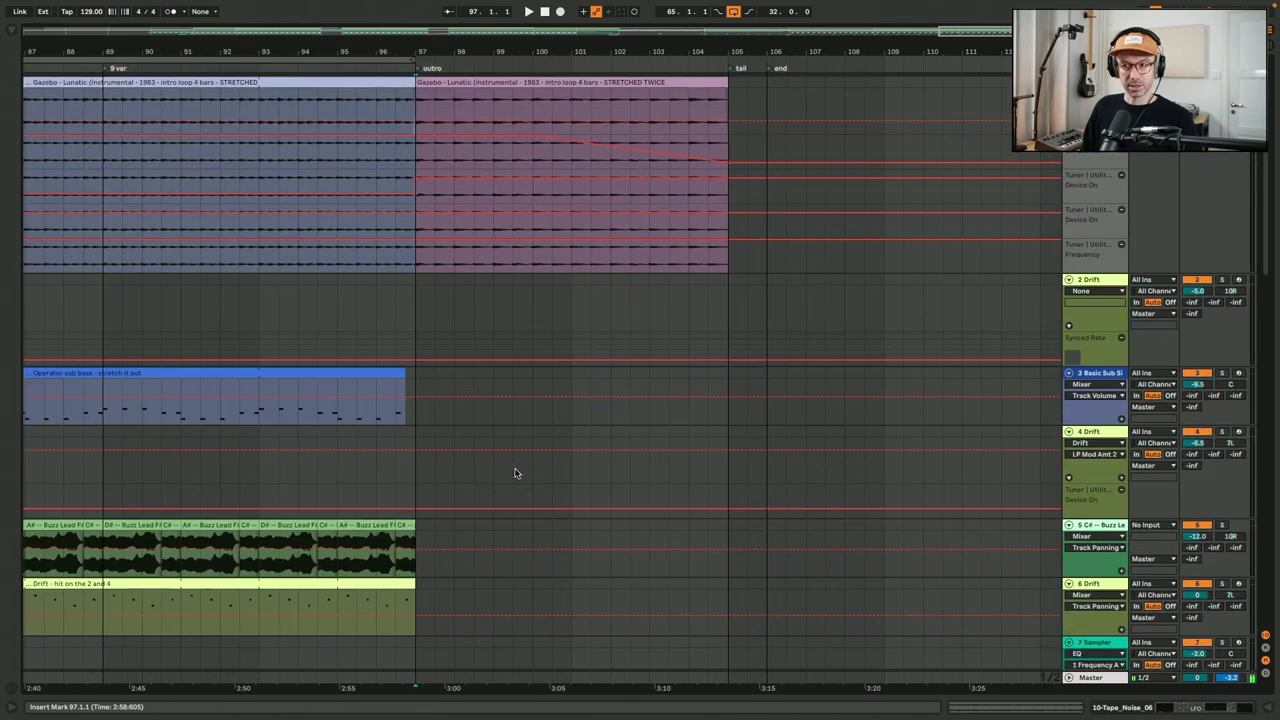
- Show track 1's device chain, highlight Redux, and play the full mix from bar 95 through the outro
key(shift+Tab)
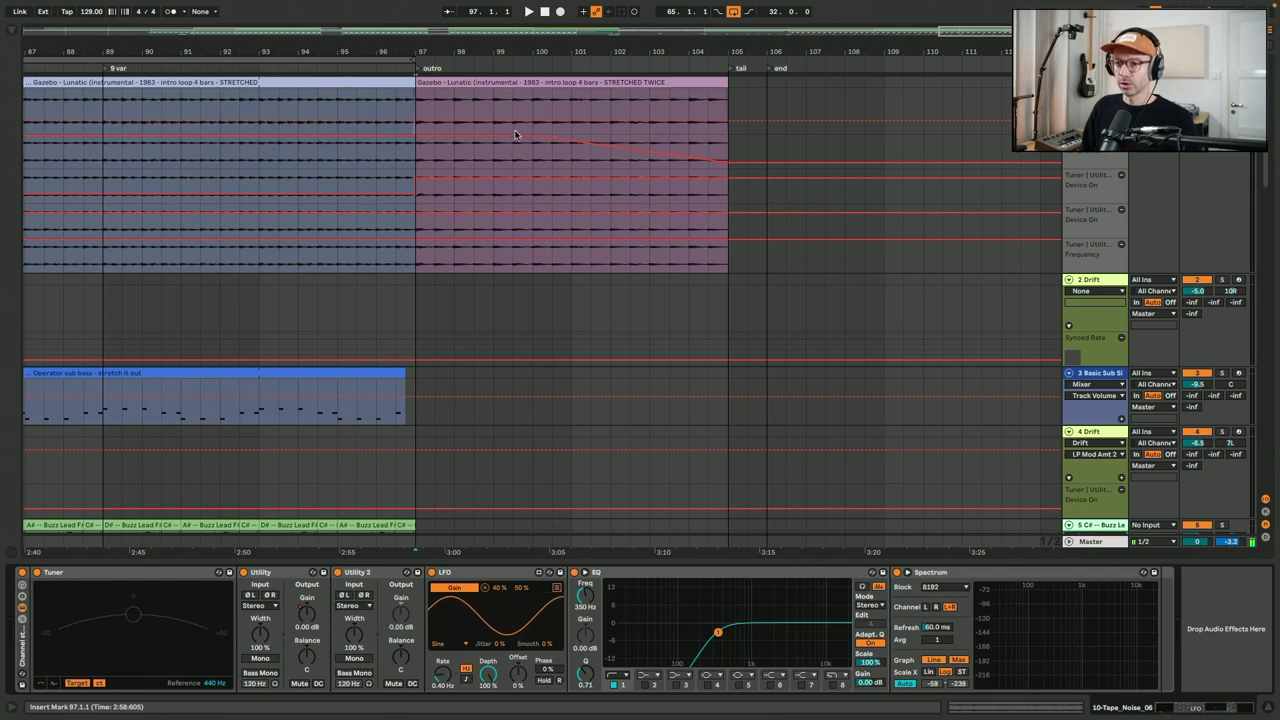
click(546, 84)
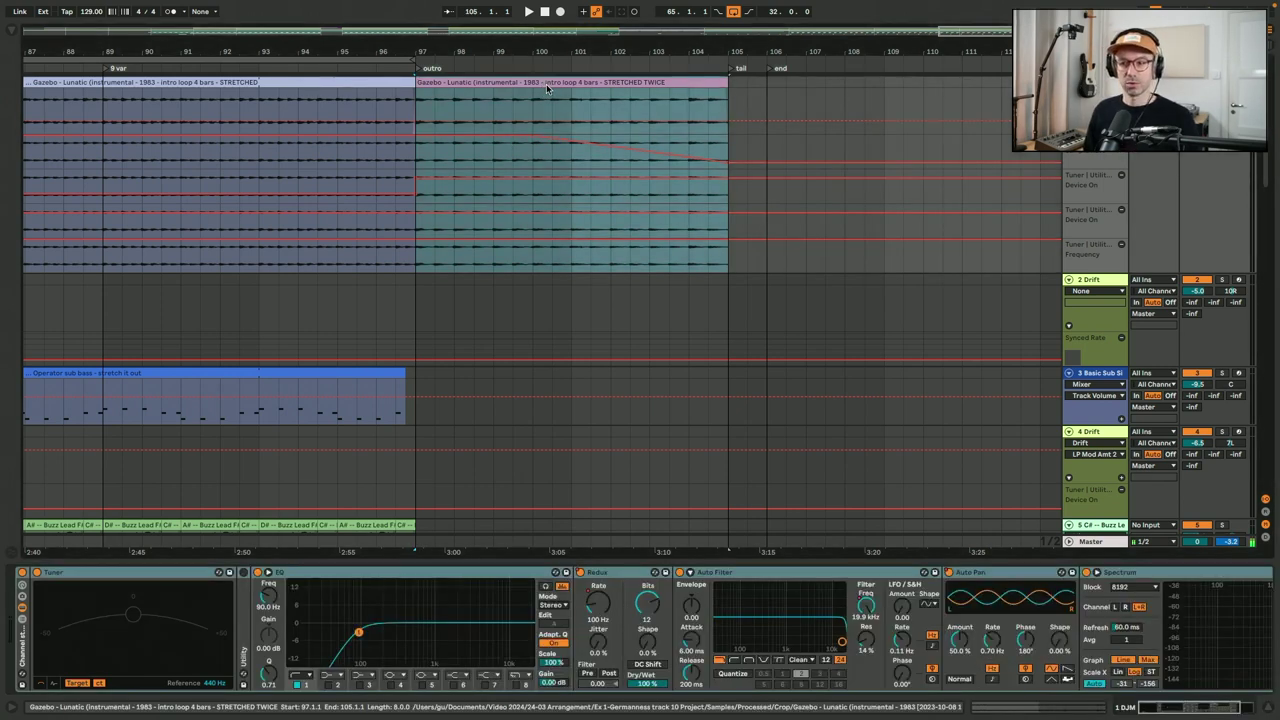
click(605, 576)
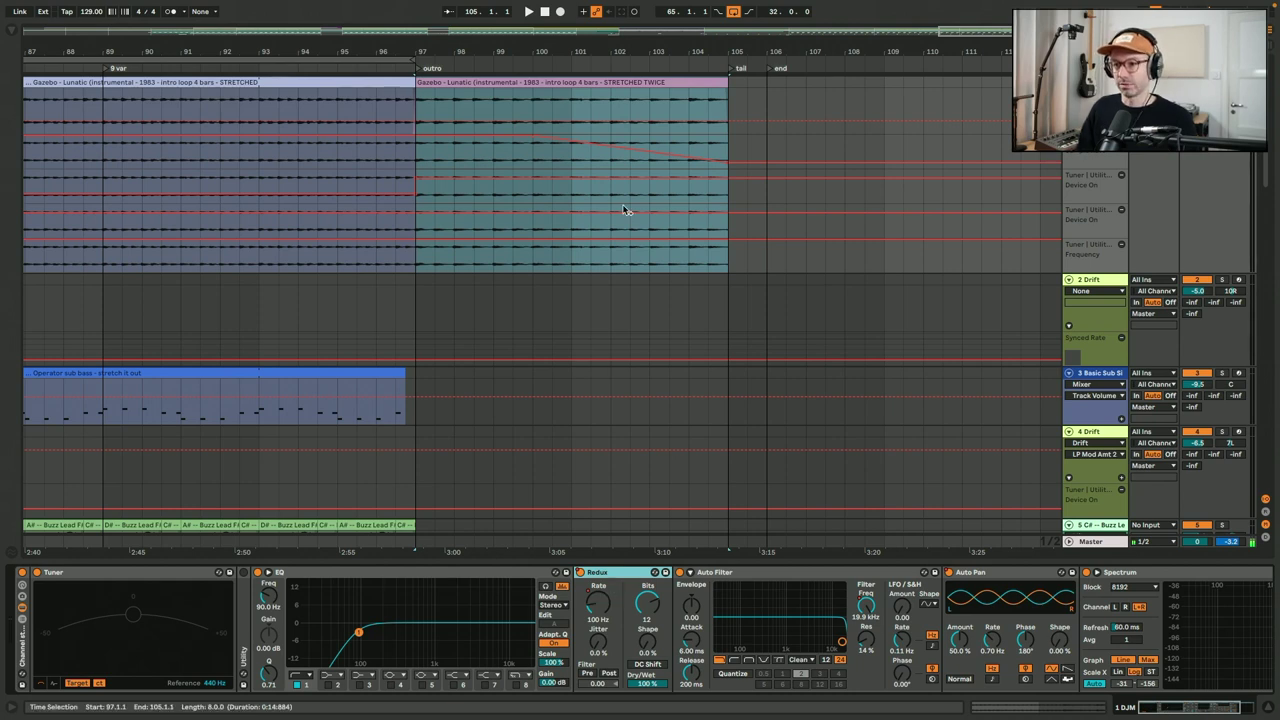
click(337, 150)
key(space)
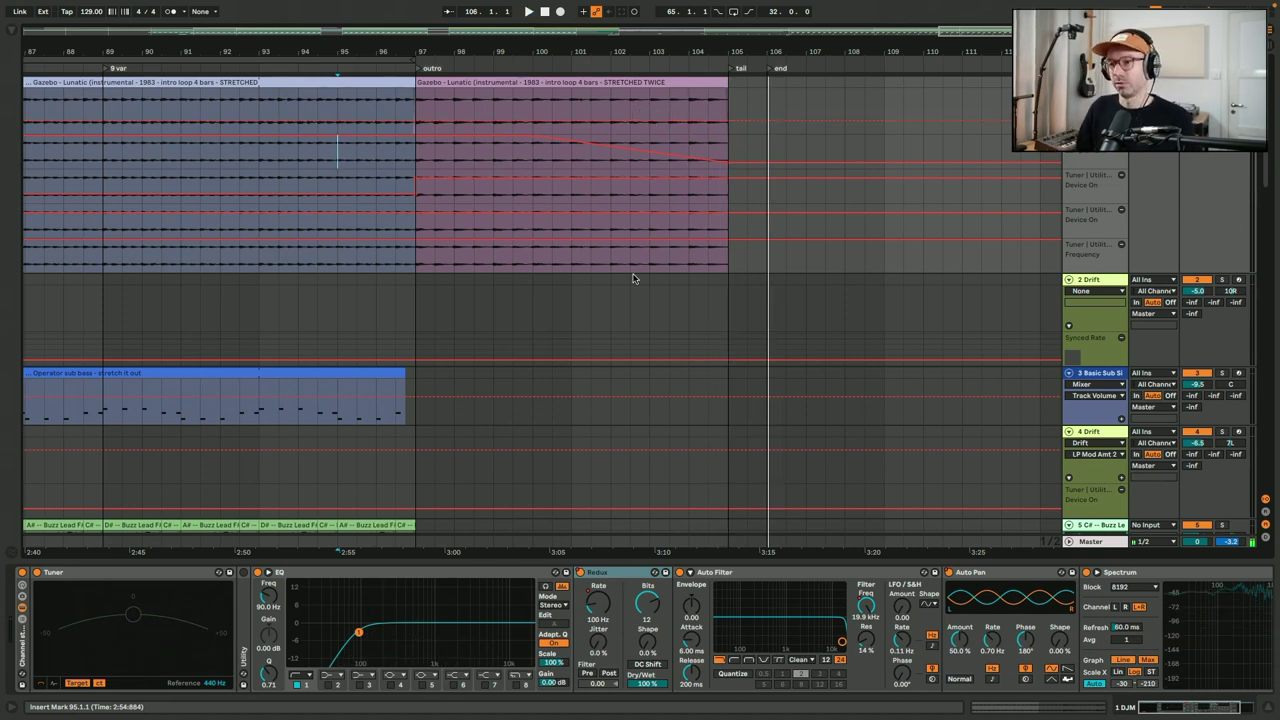
- Select bar 105 to 106 of the Tape_Noise_06 clip on track 10 and play the tail section
scroll(633, 278, down, 10)
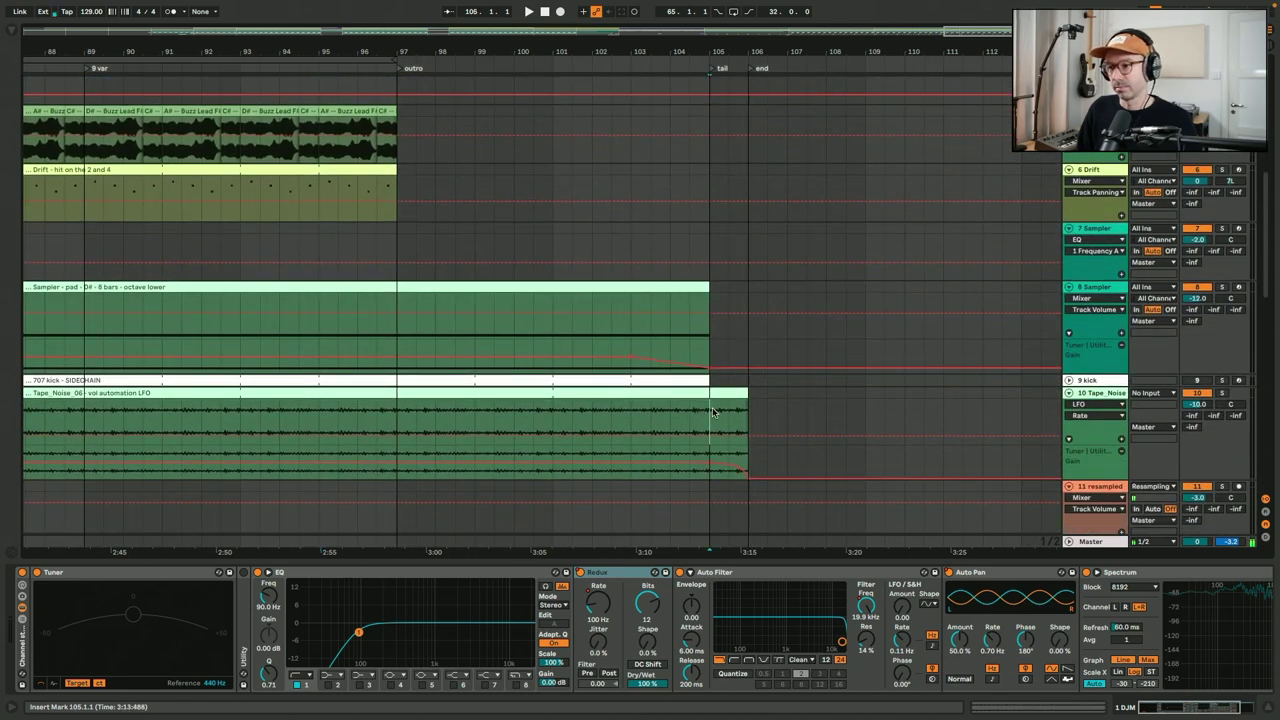
drag(711, 411, 745, 411)
key(space)
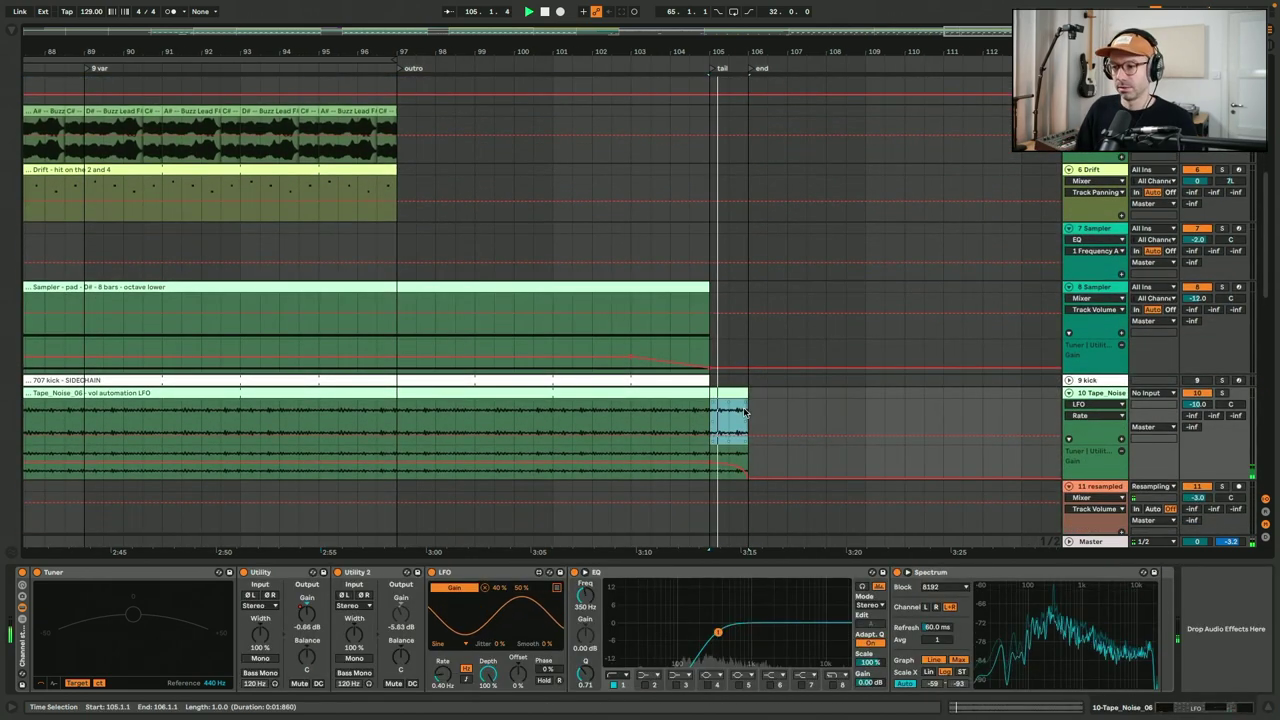